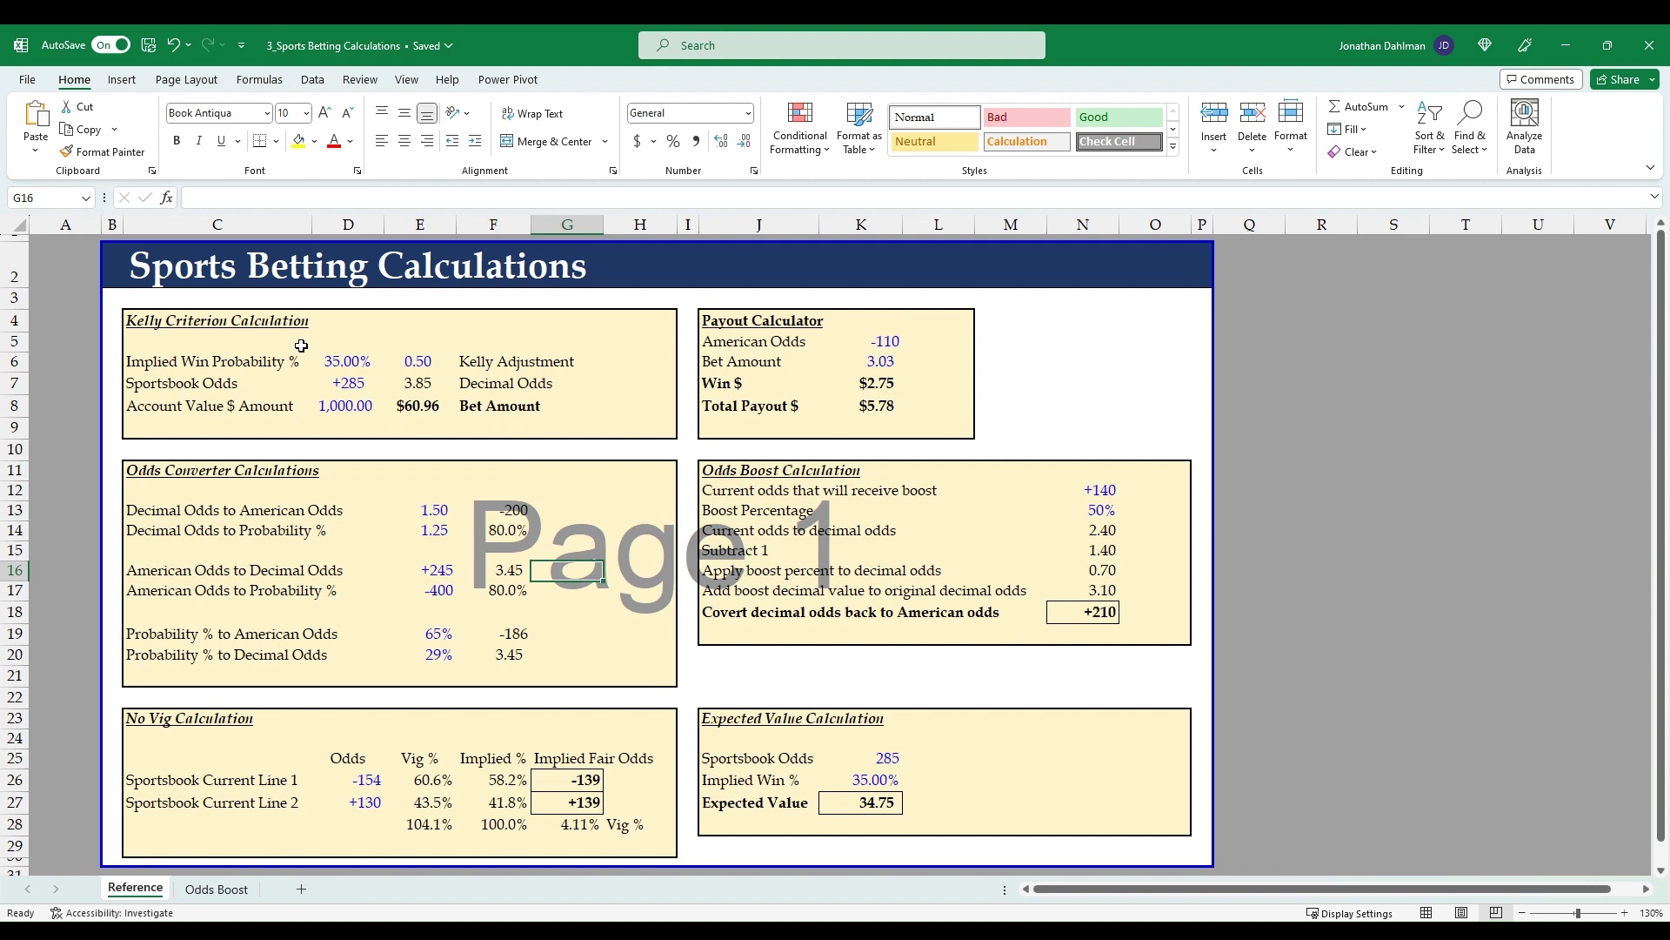
- Review the Kelly Criterion inputs: 35% win probability, +285 odds, 1,000.00 account value, 0.50 adjustment
click(158, 322)
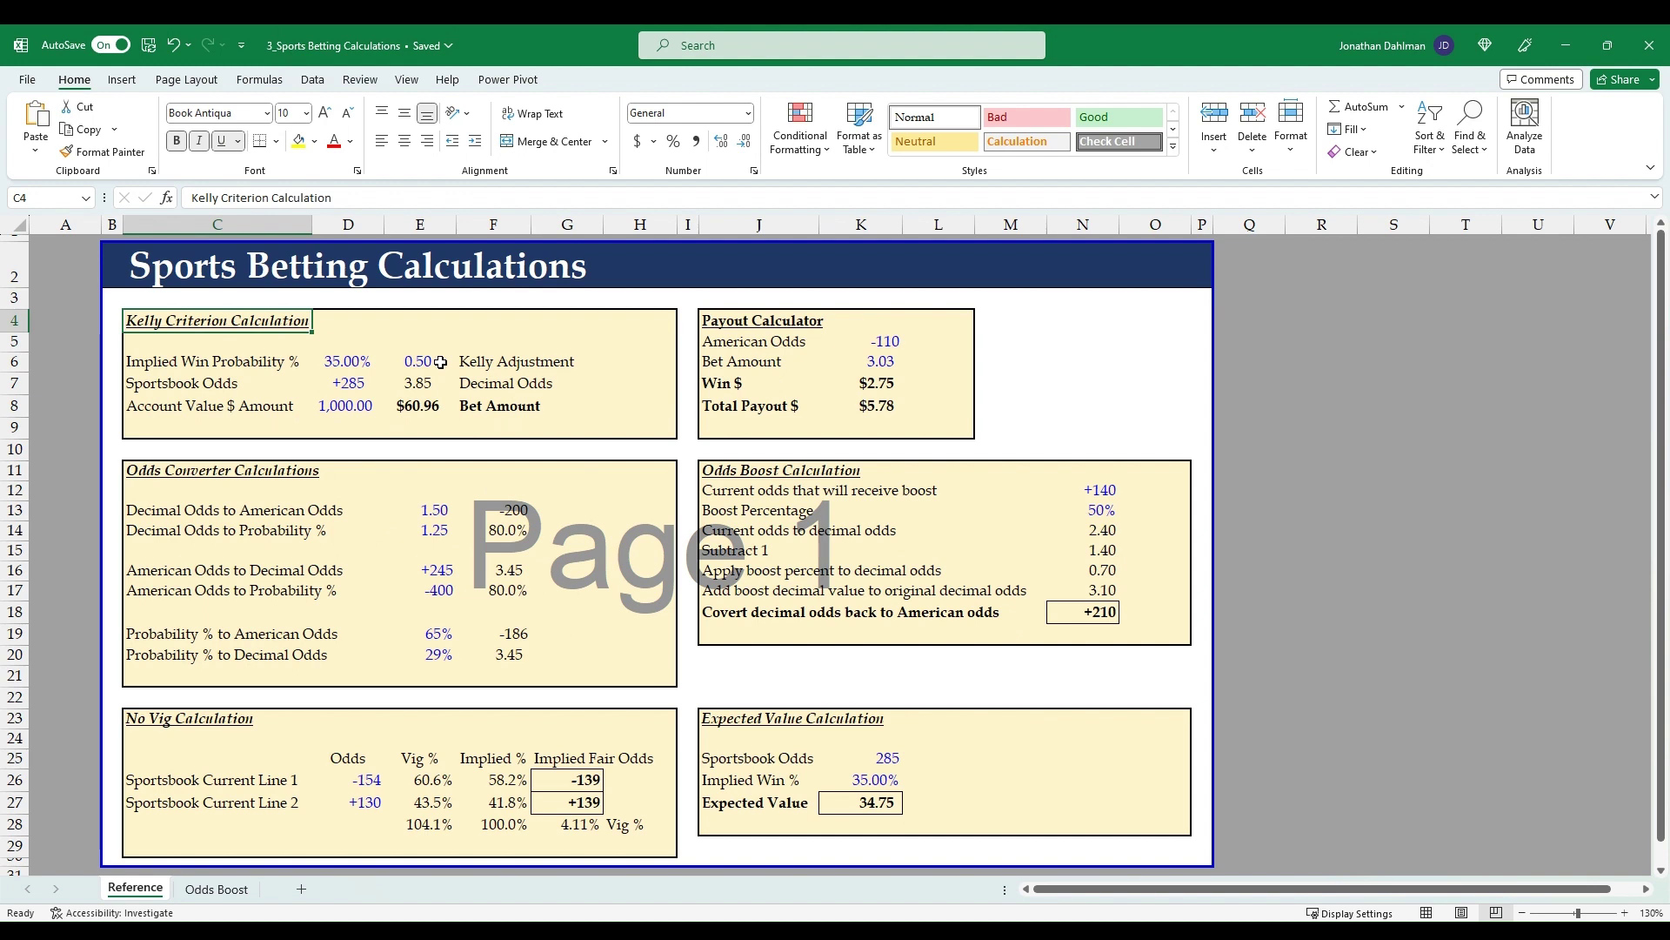
click(462, 336)
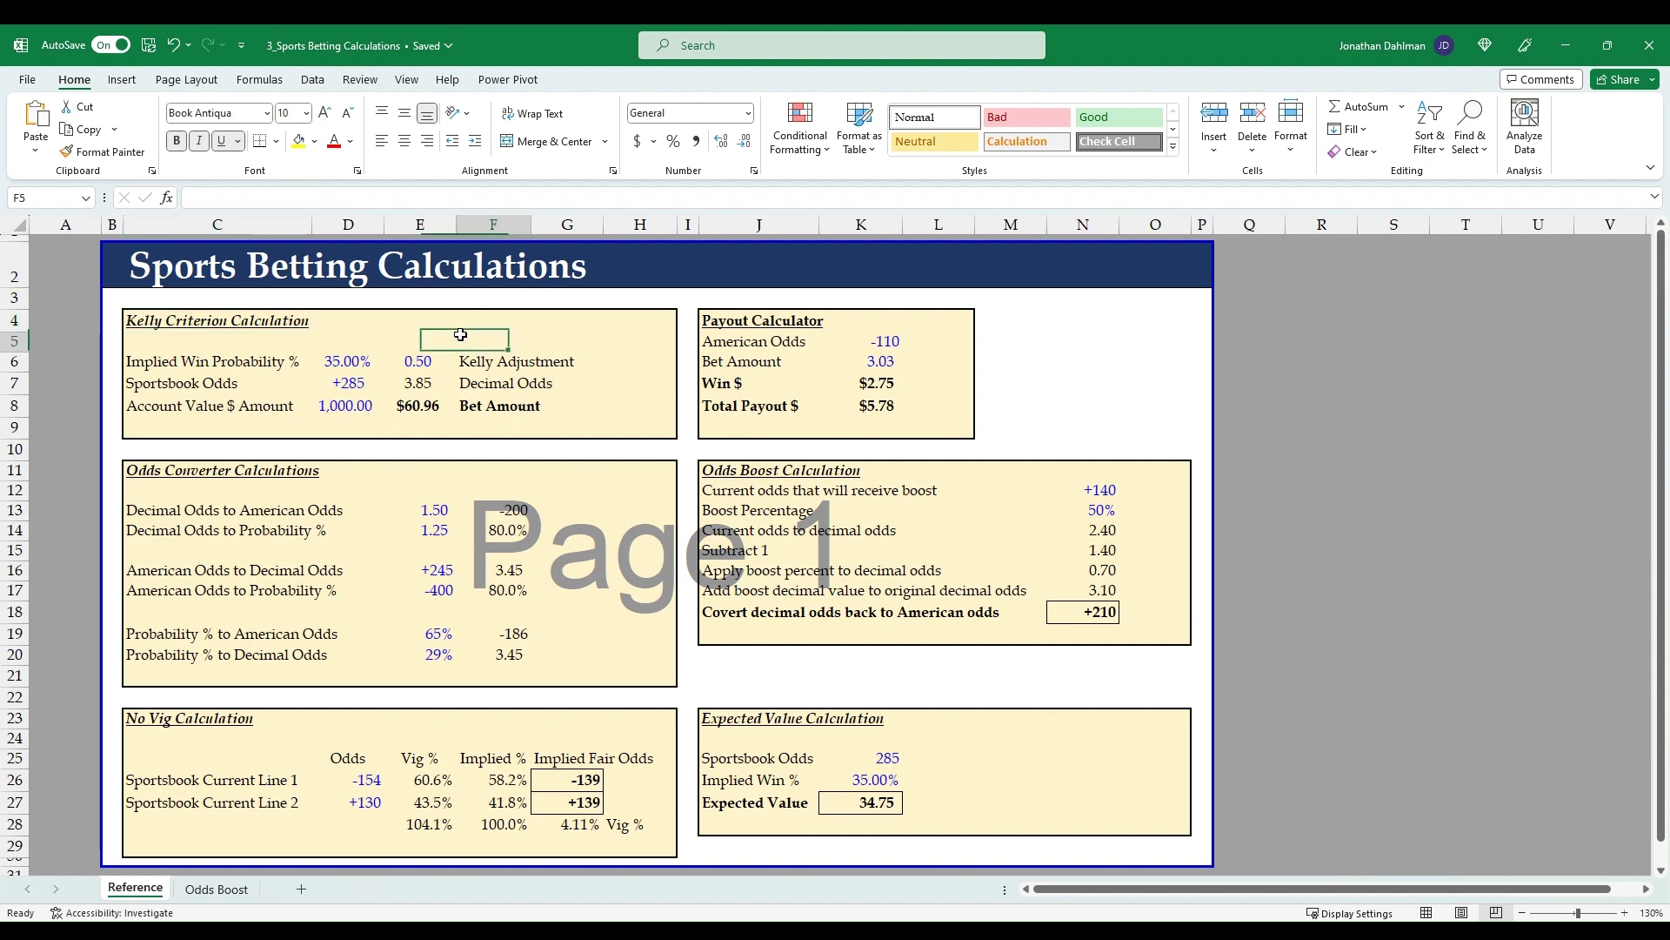
click(356, 363)
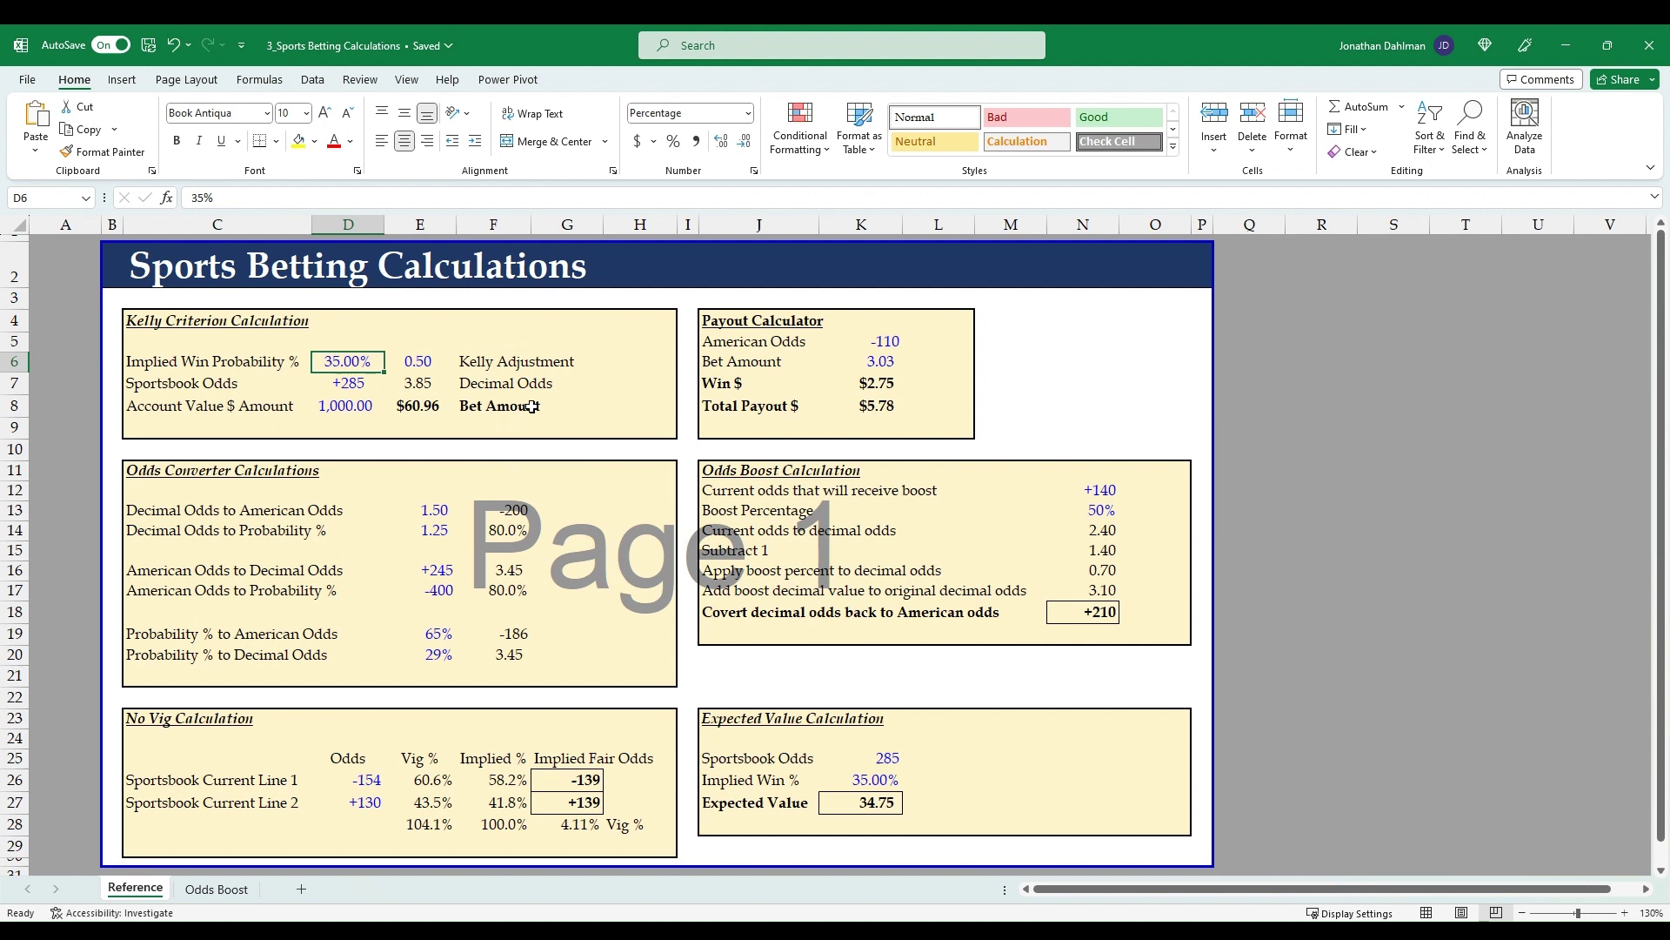
click(357, 389)
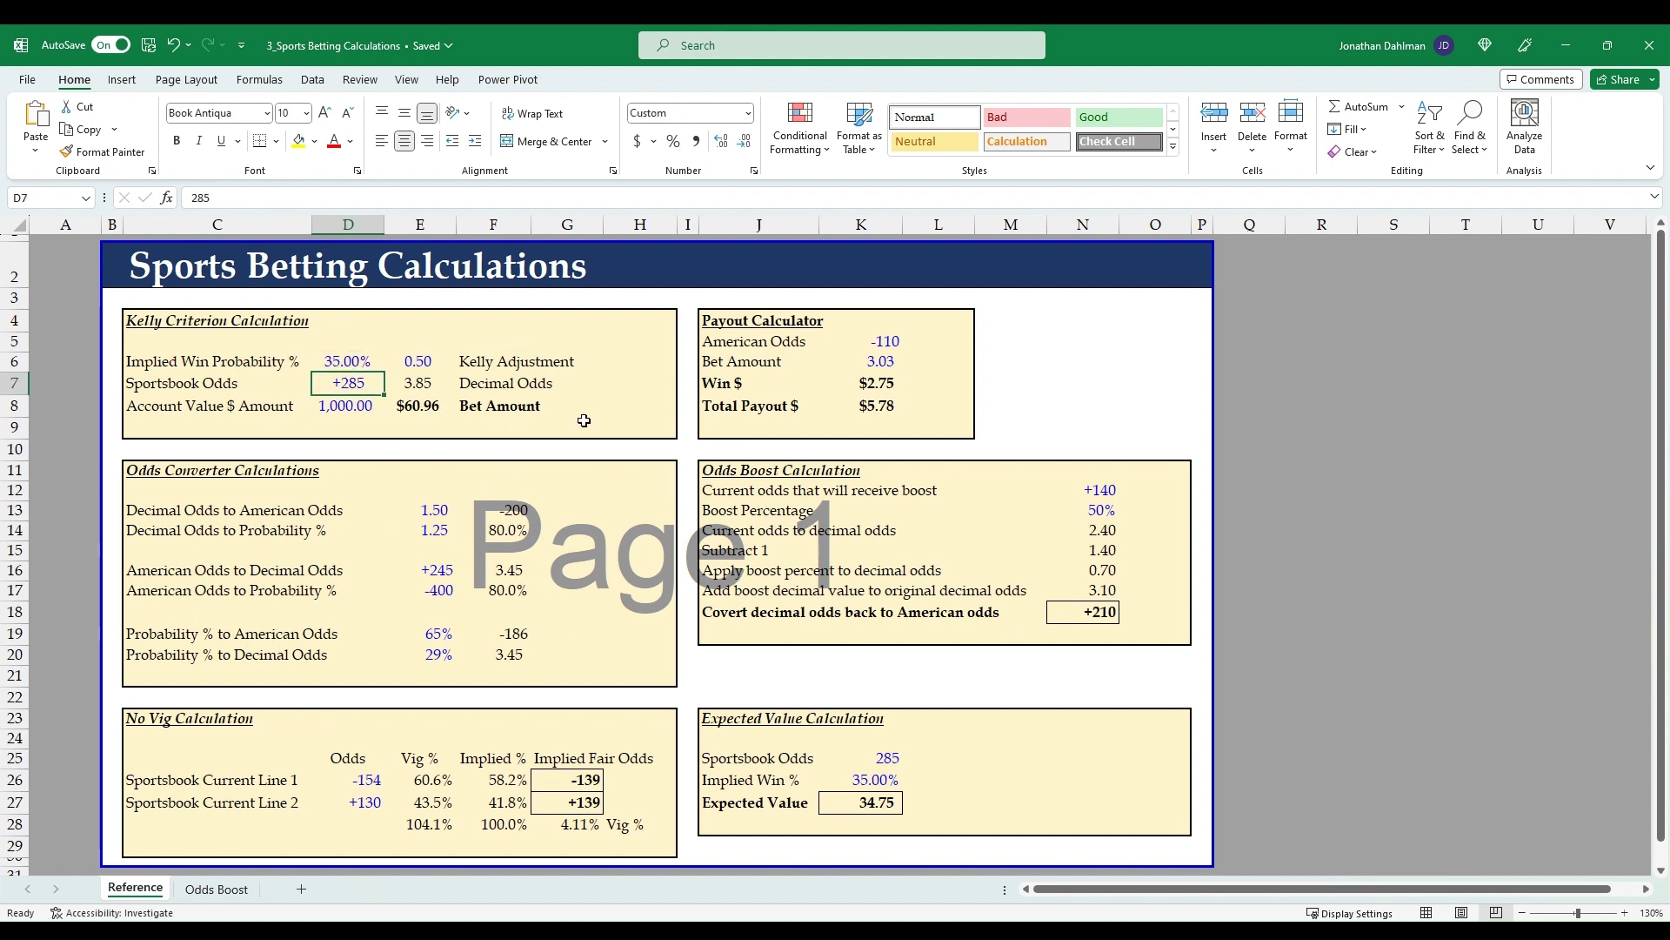
click(341, 412)
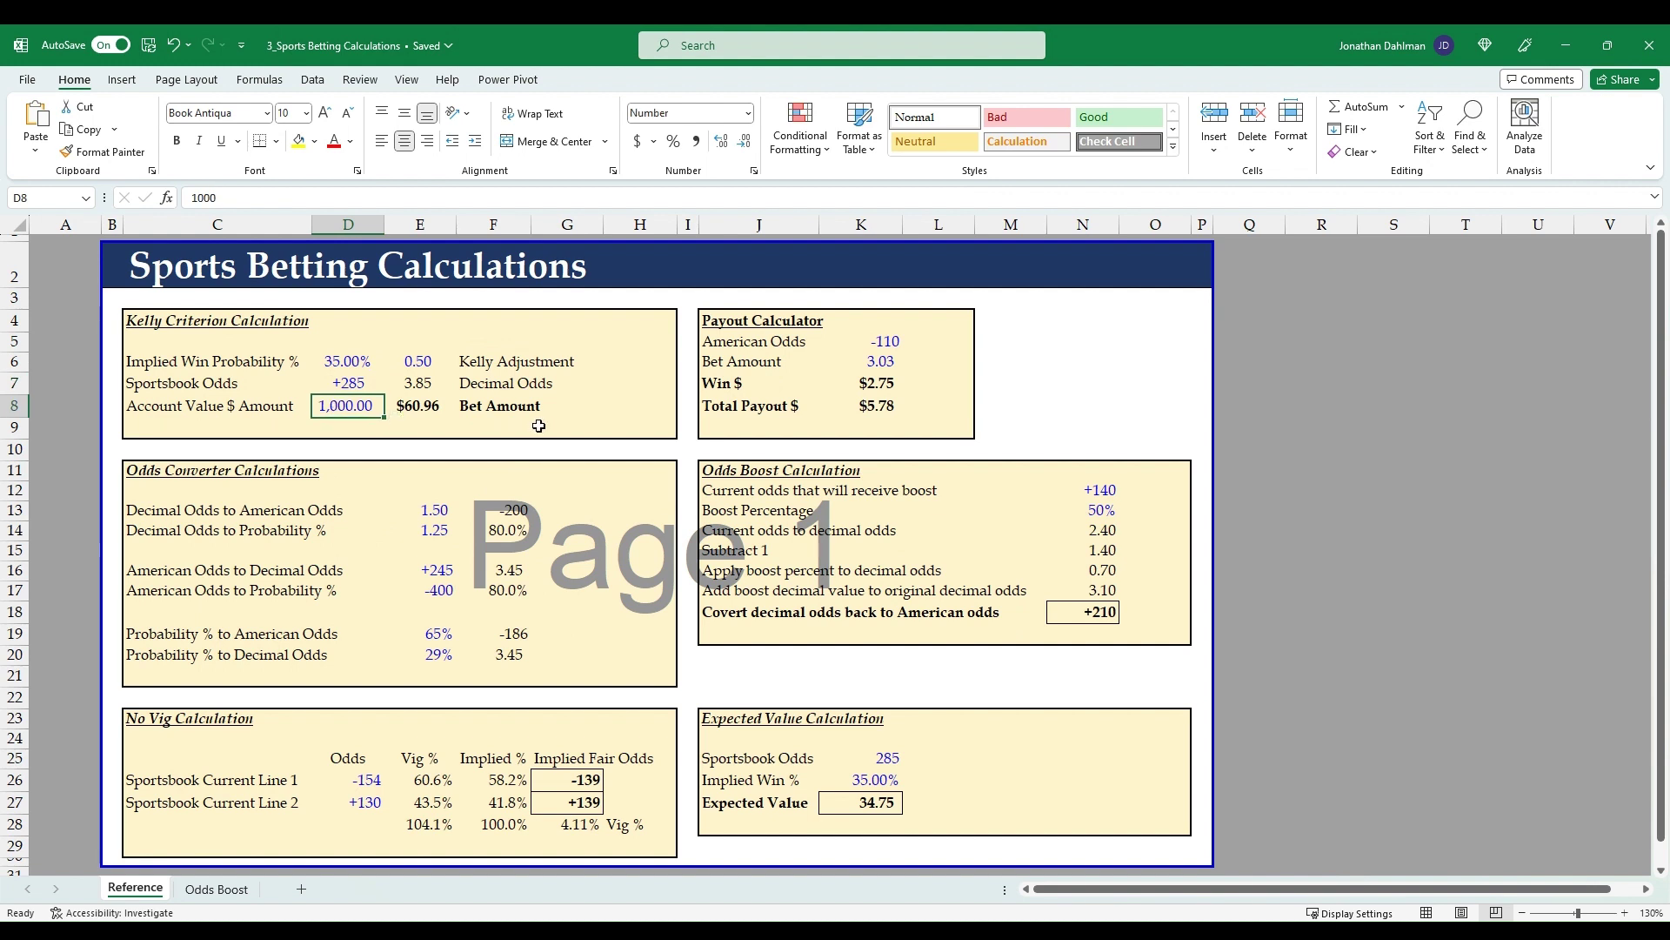
click(421, 362)
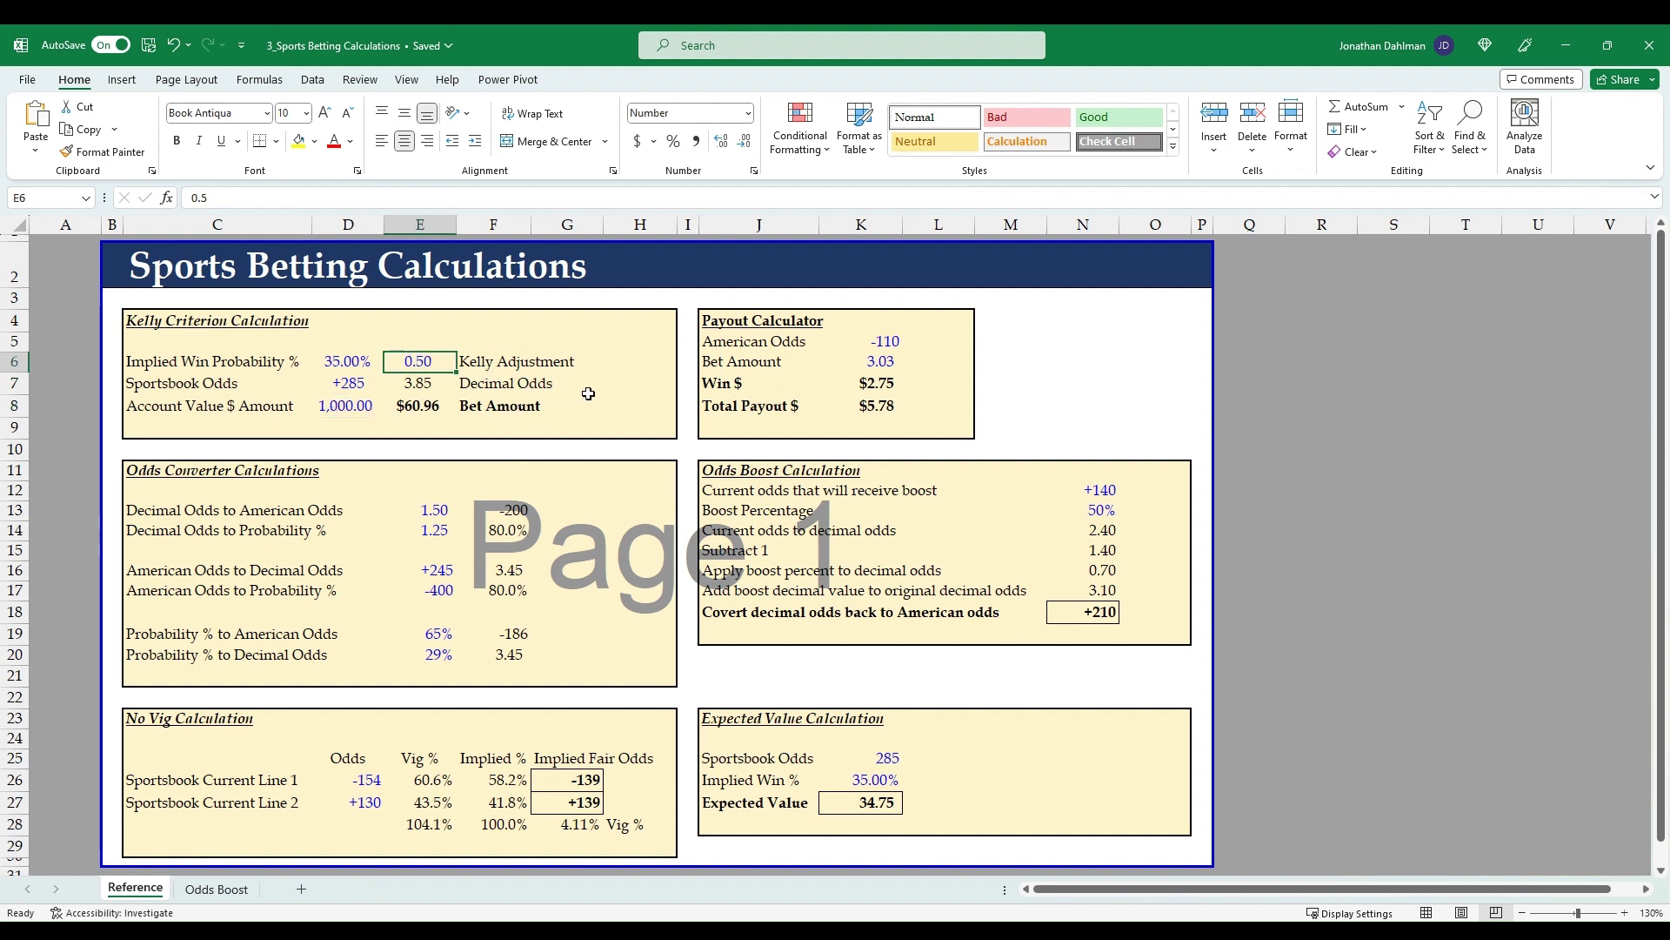
- Examine the Kelly bet amount and decimal odds conversion formulas and their cell references without changing them
click(423, 407)
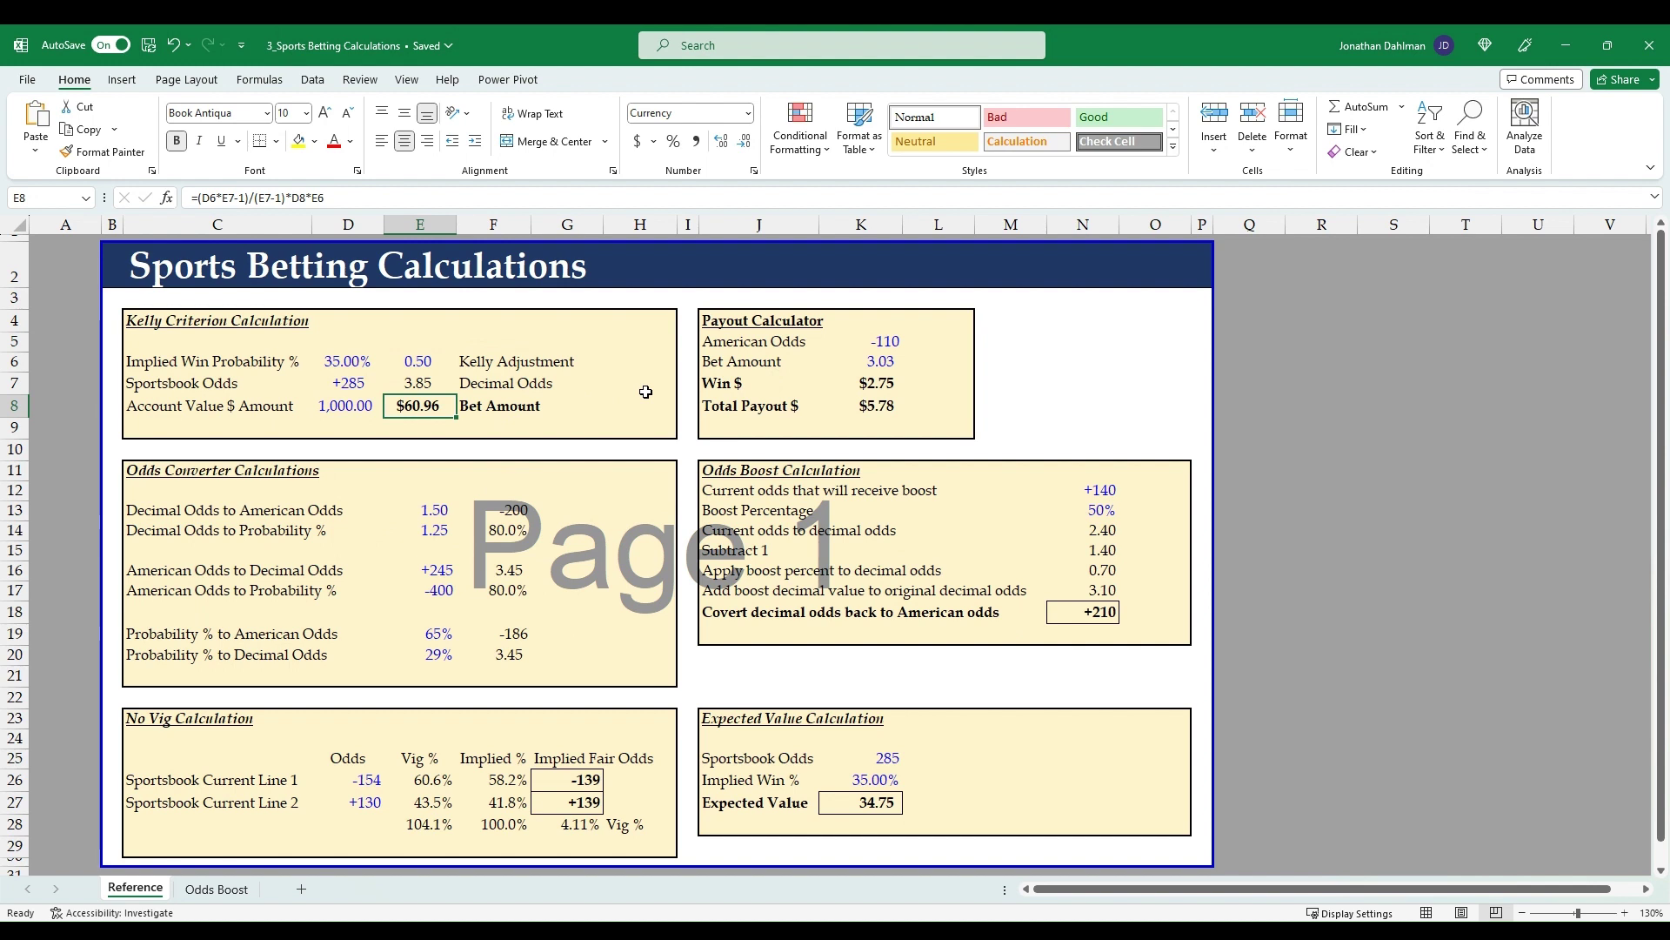
click(426, 384)
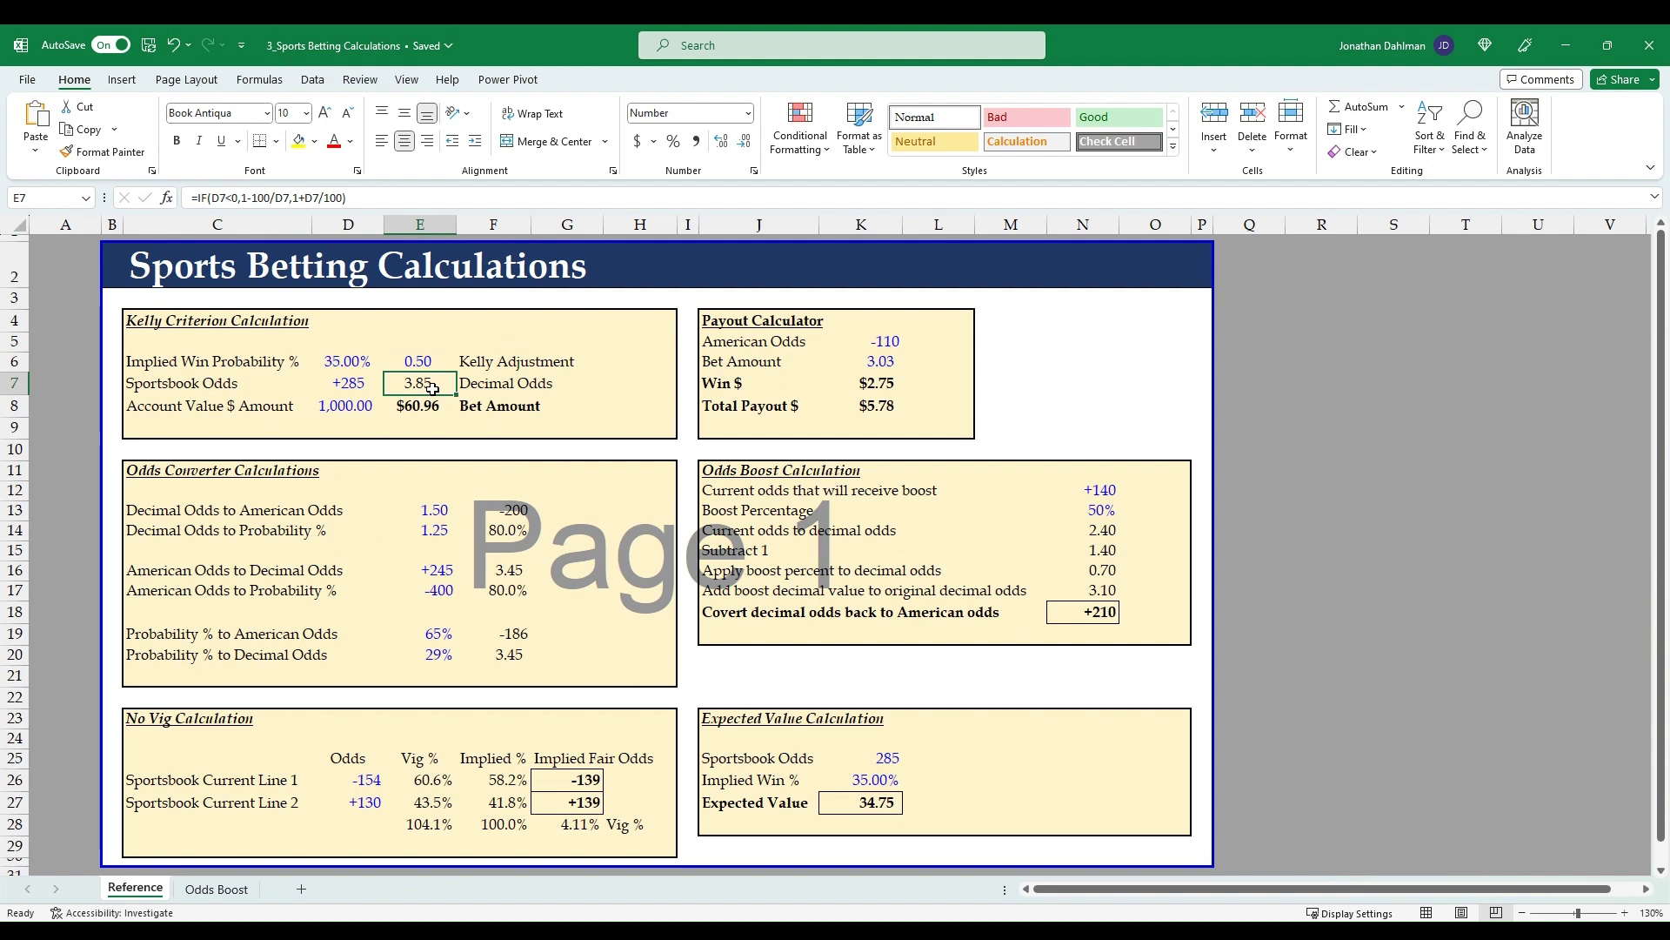
click(430, 406)
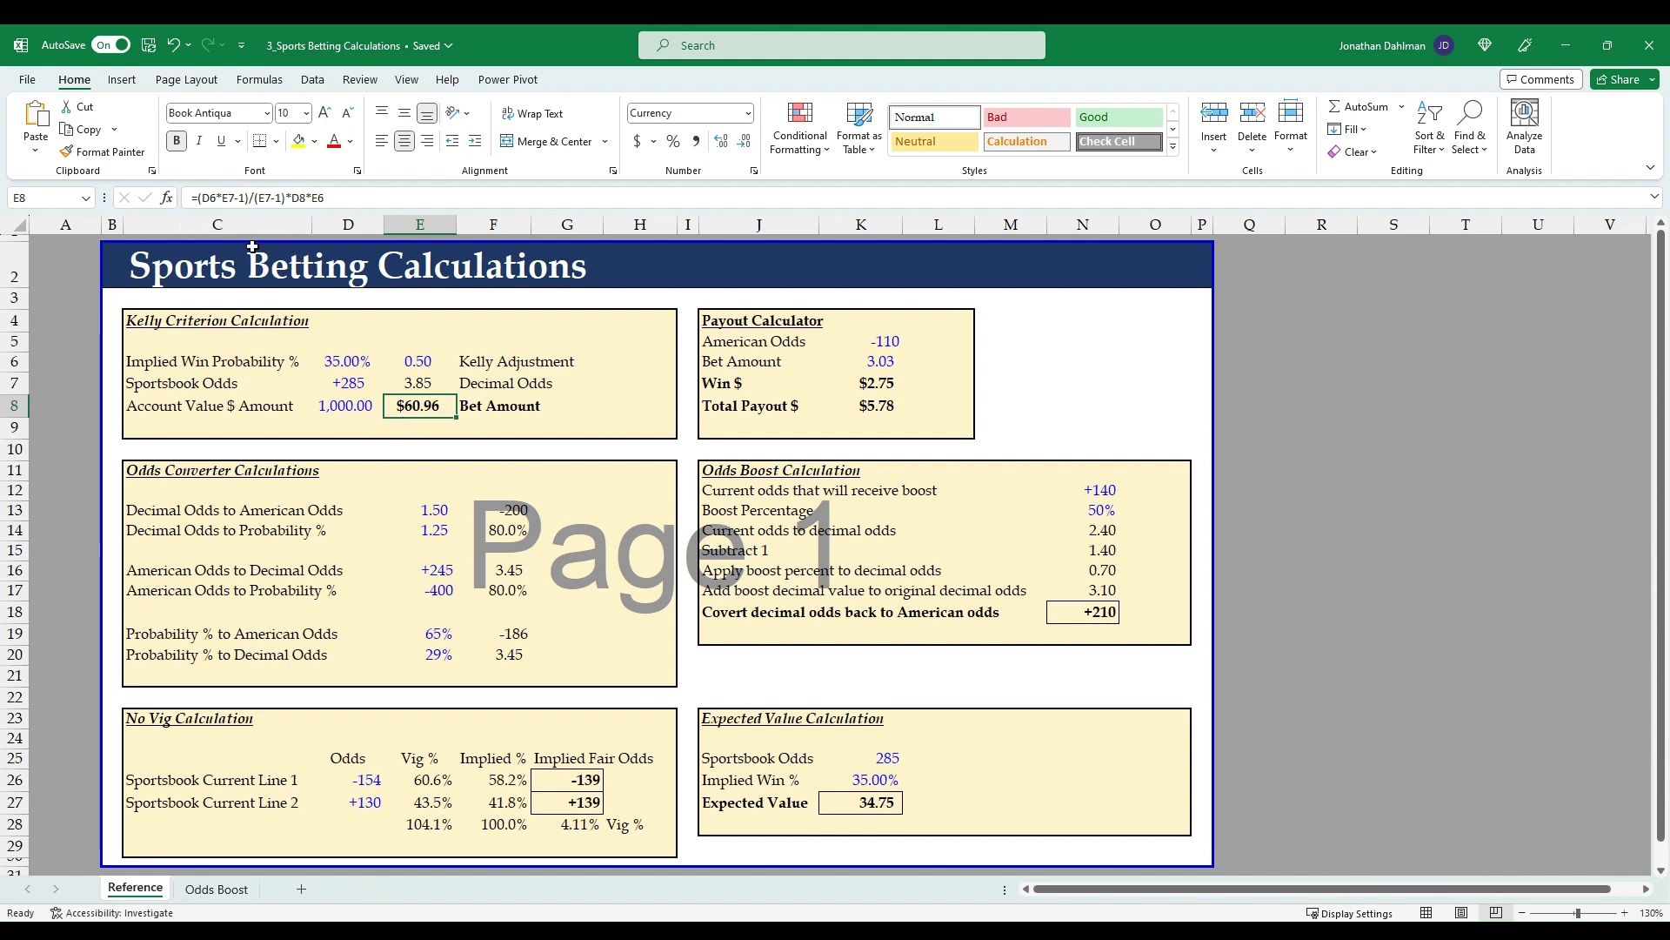
key(F2)
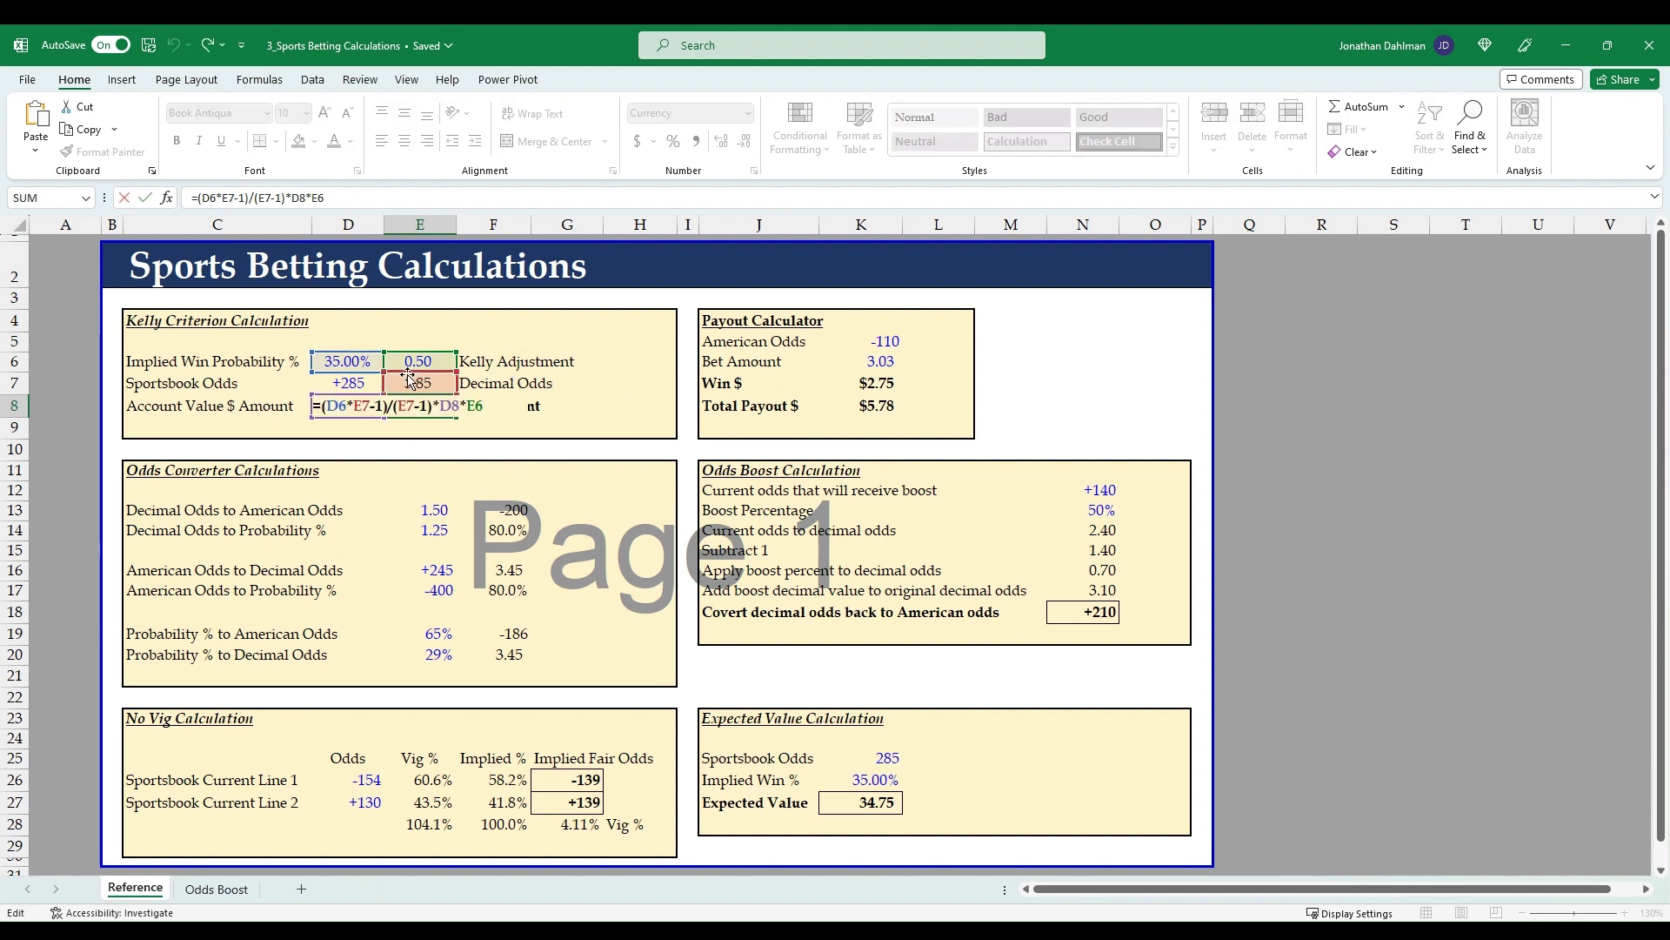
key(Escape)
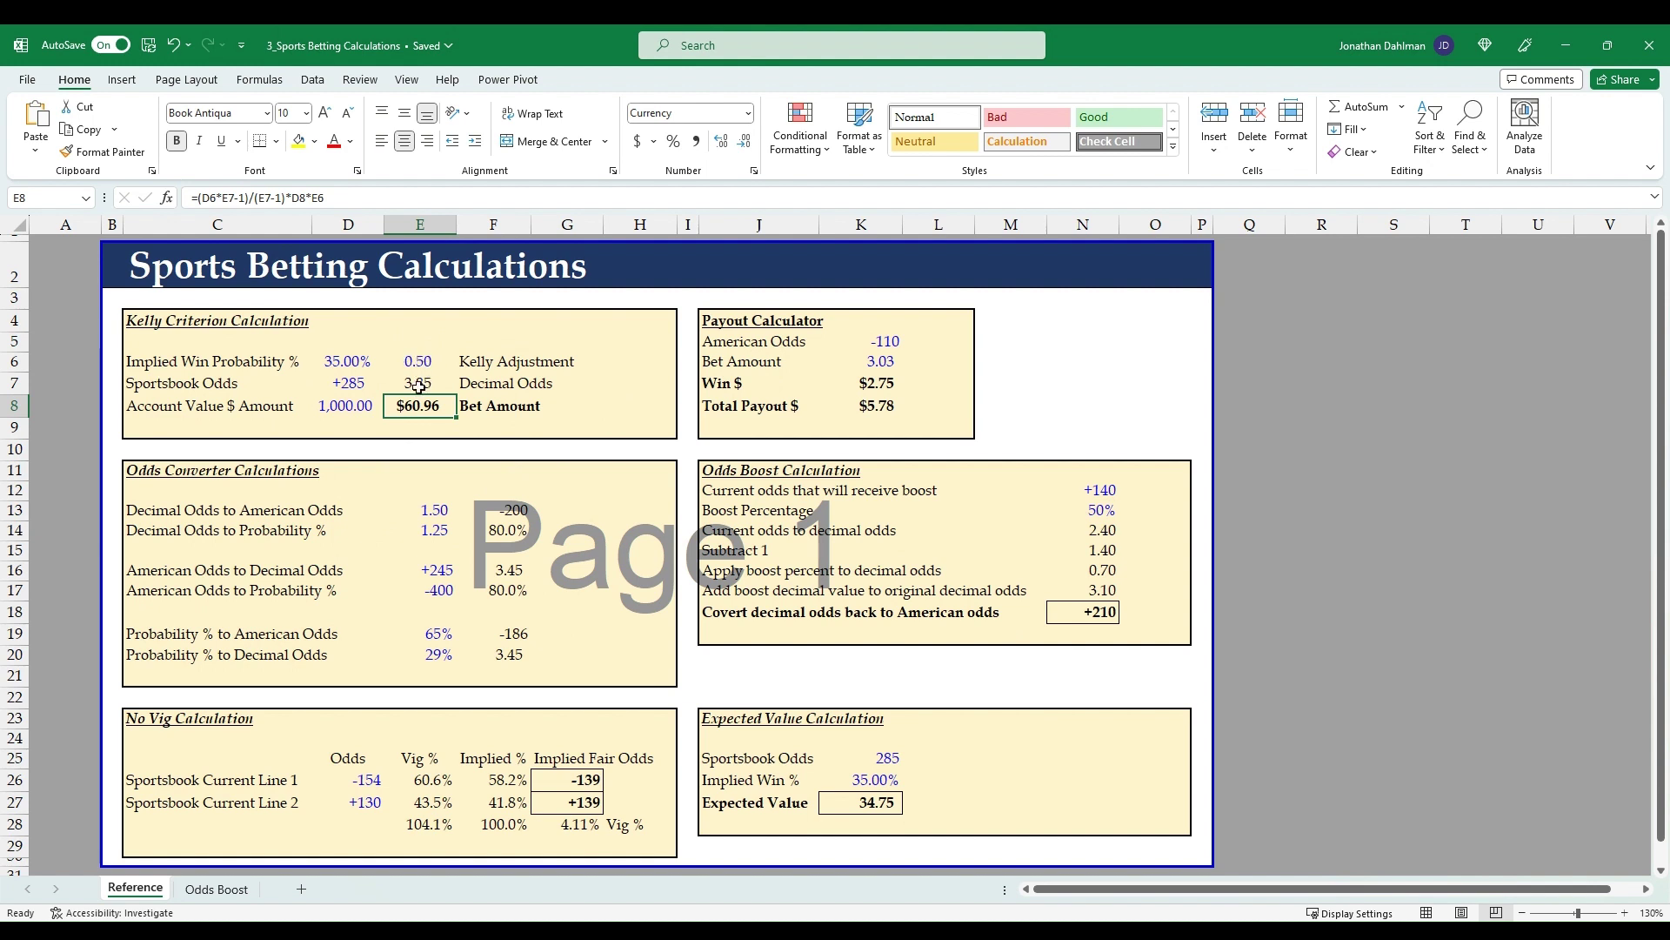
key(F2)
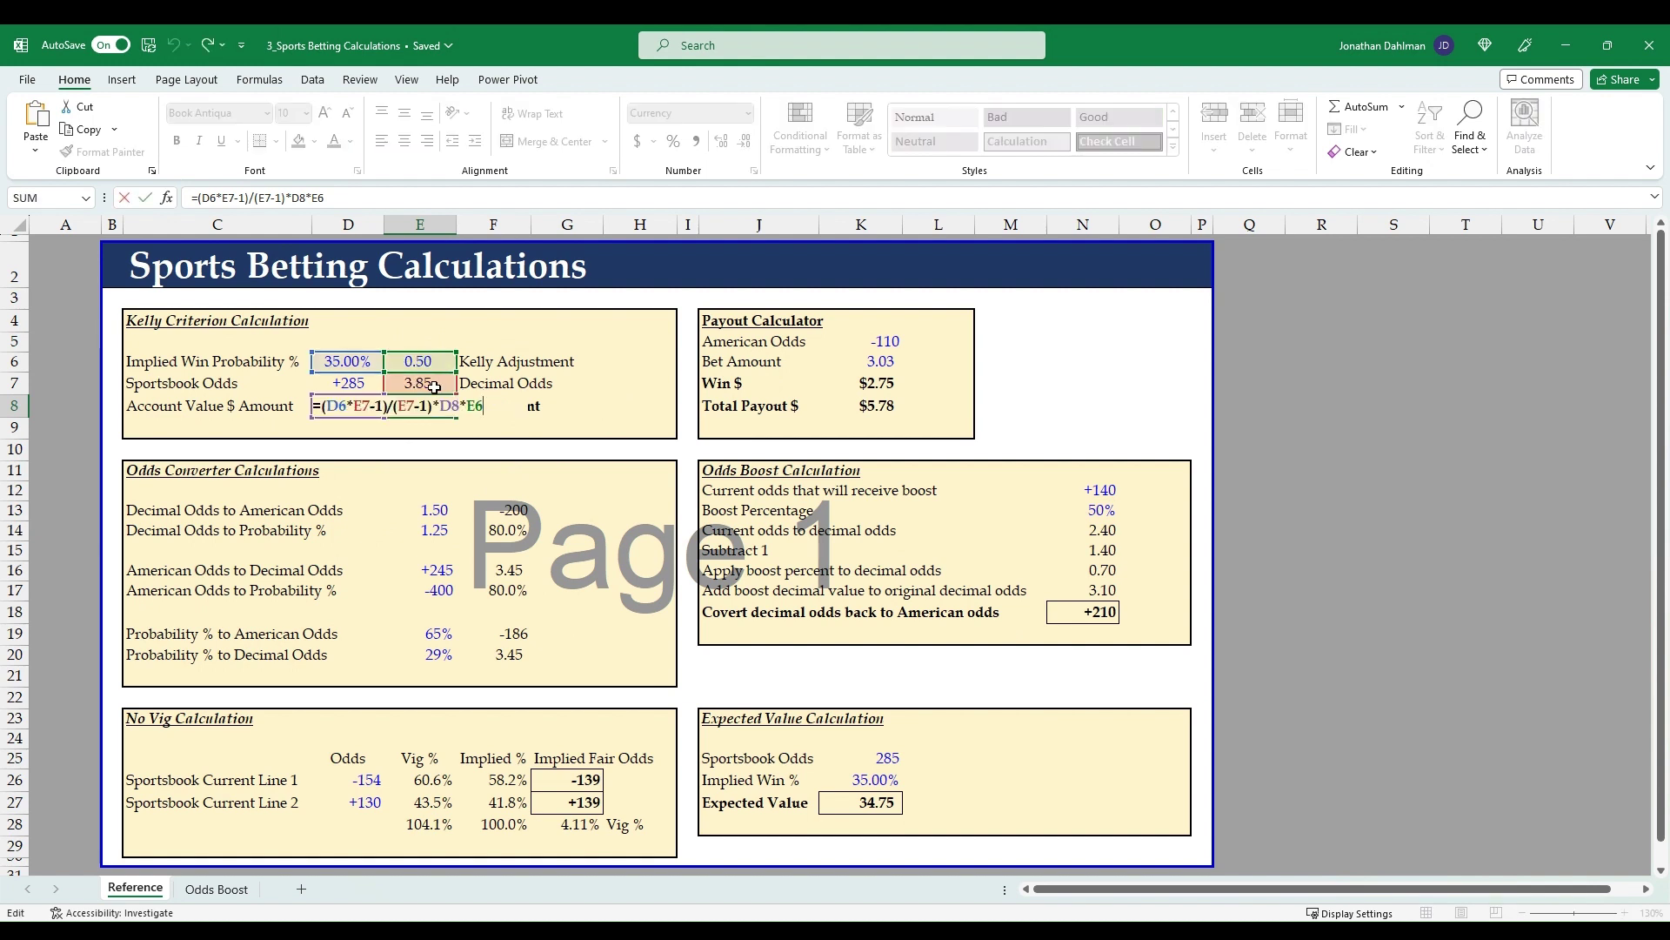
key(Escape)
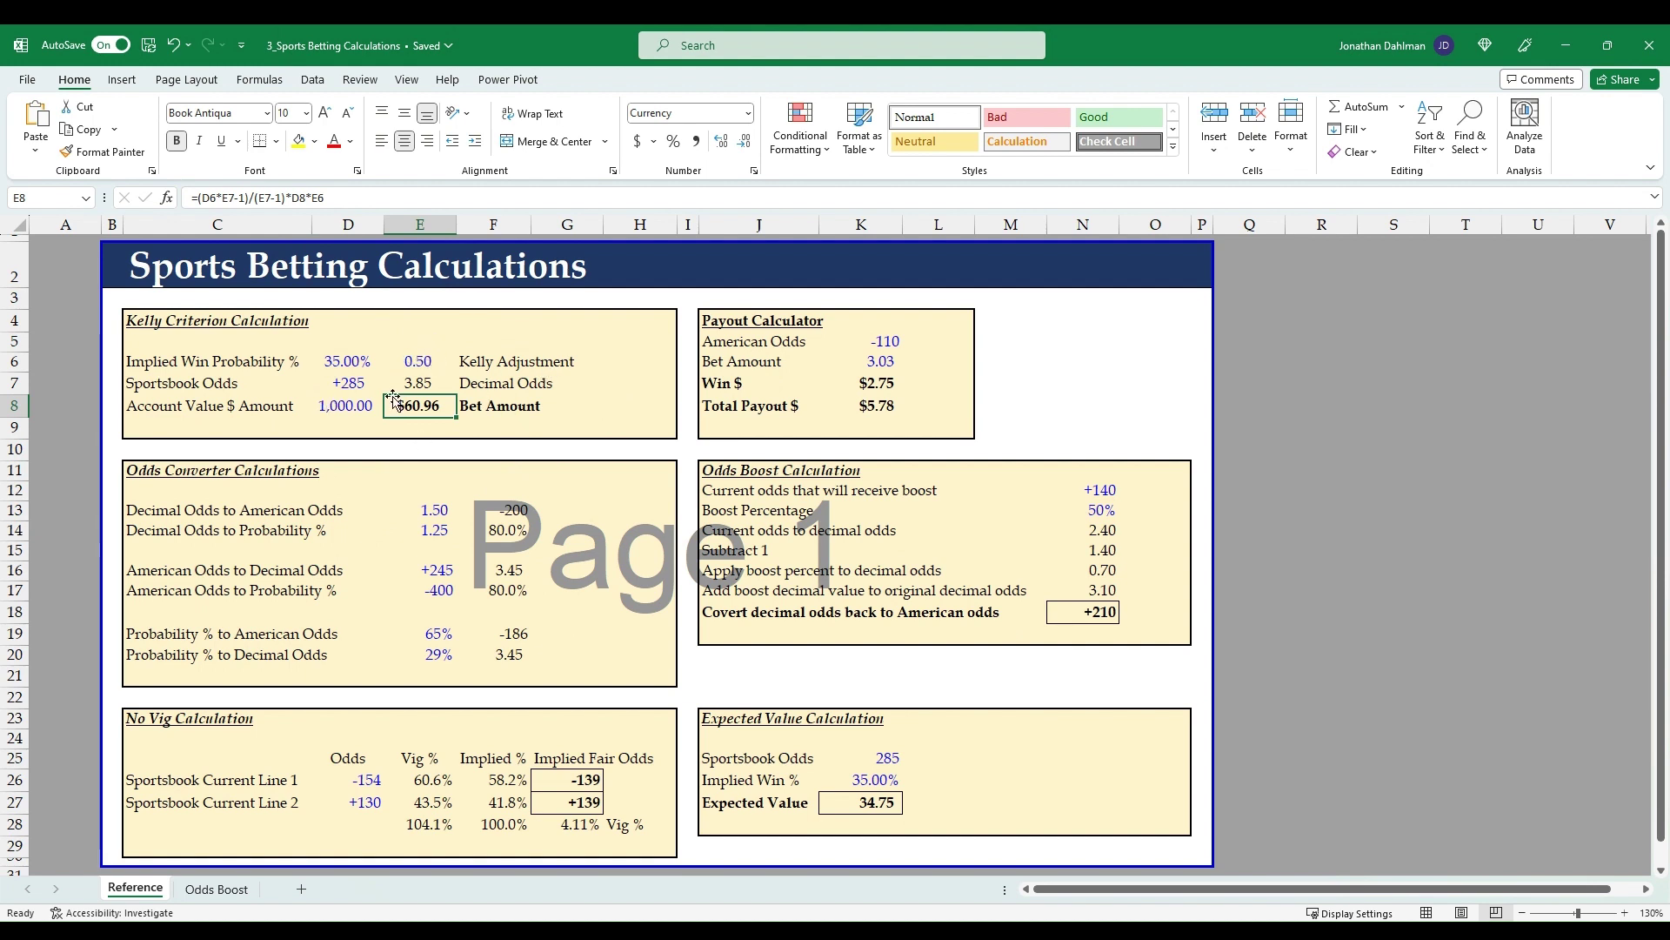
- Add a formula below the bet amount dividing it by the account value, giving 6.1%
click(430, 425)
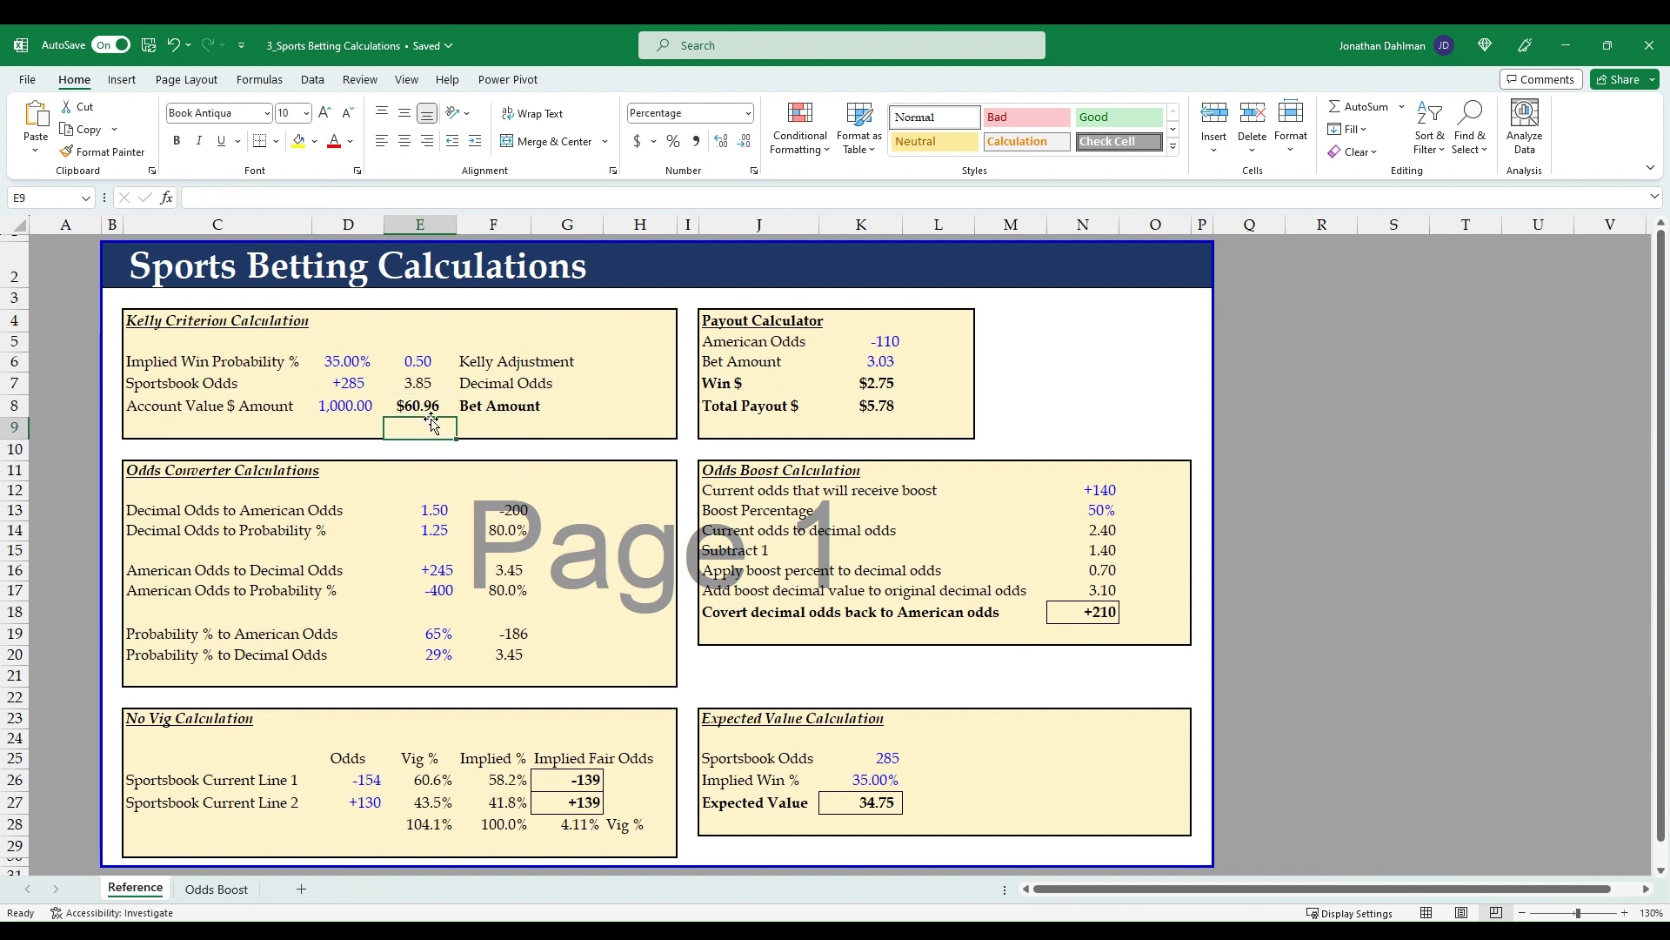
text(+)
key(Up)
text(/)
key(Up)
key(Left)
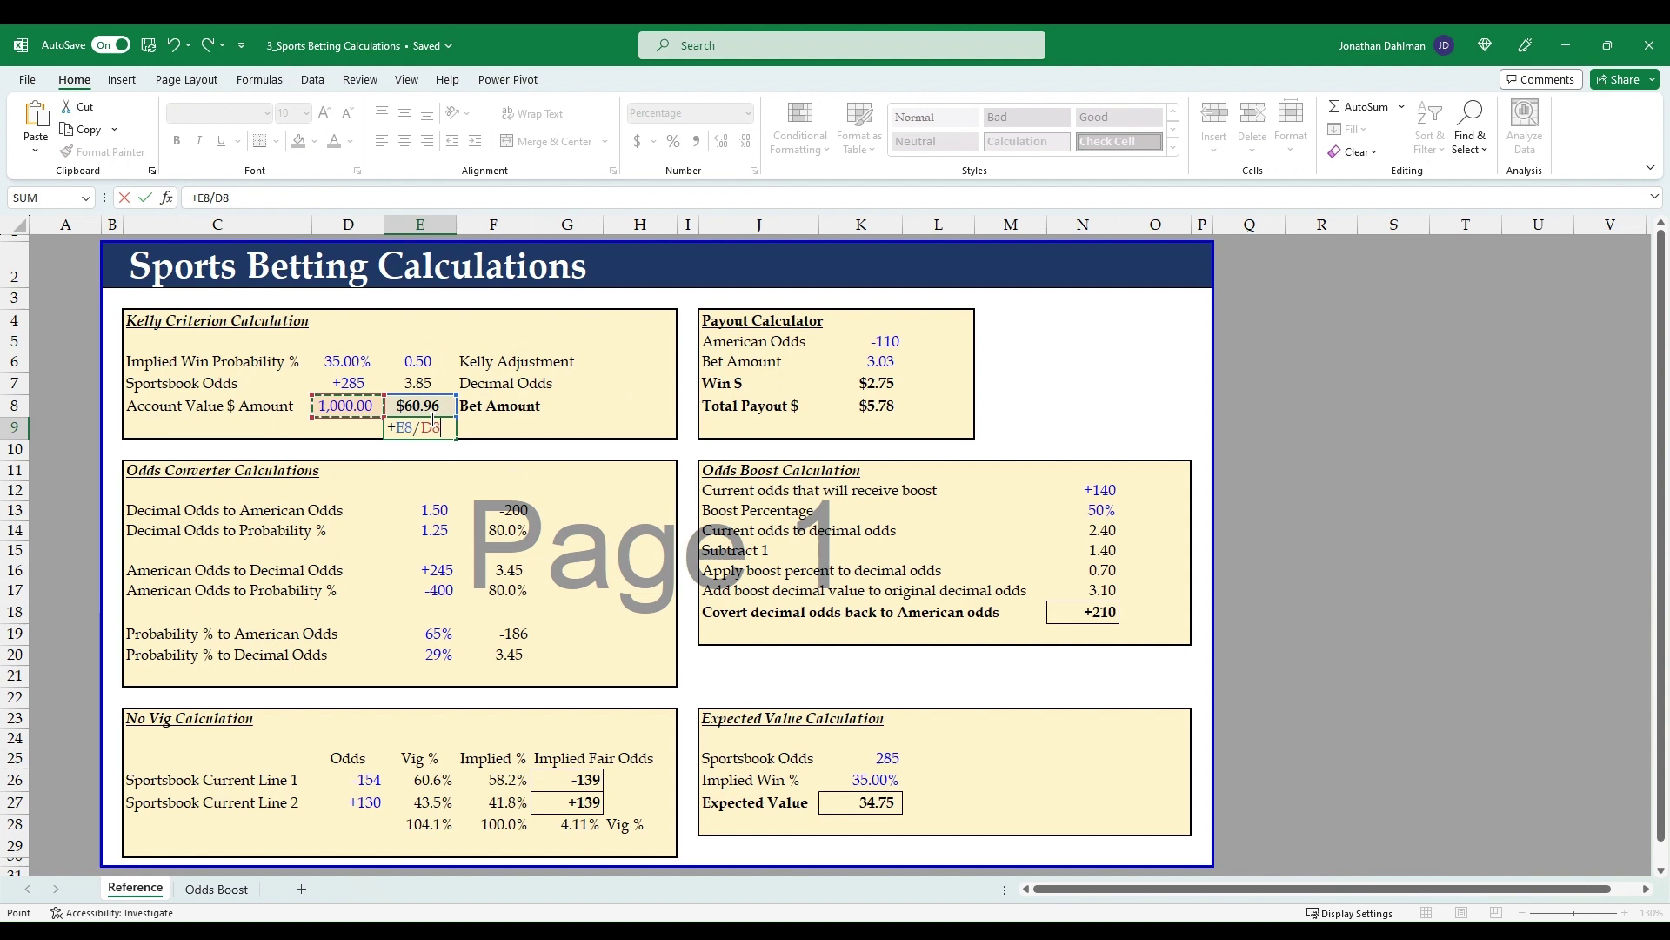
key(ctrl+Return)
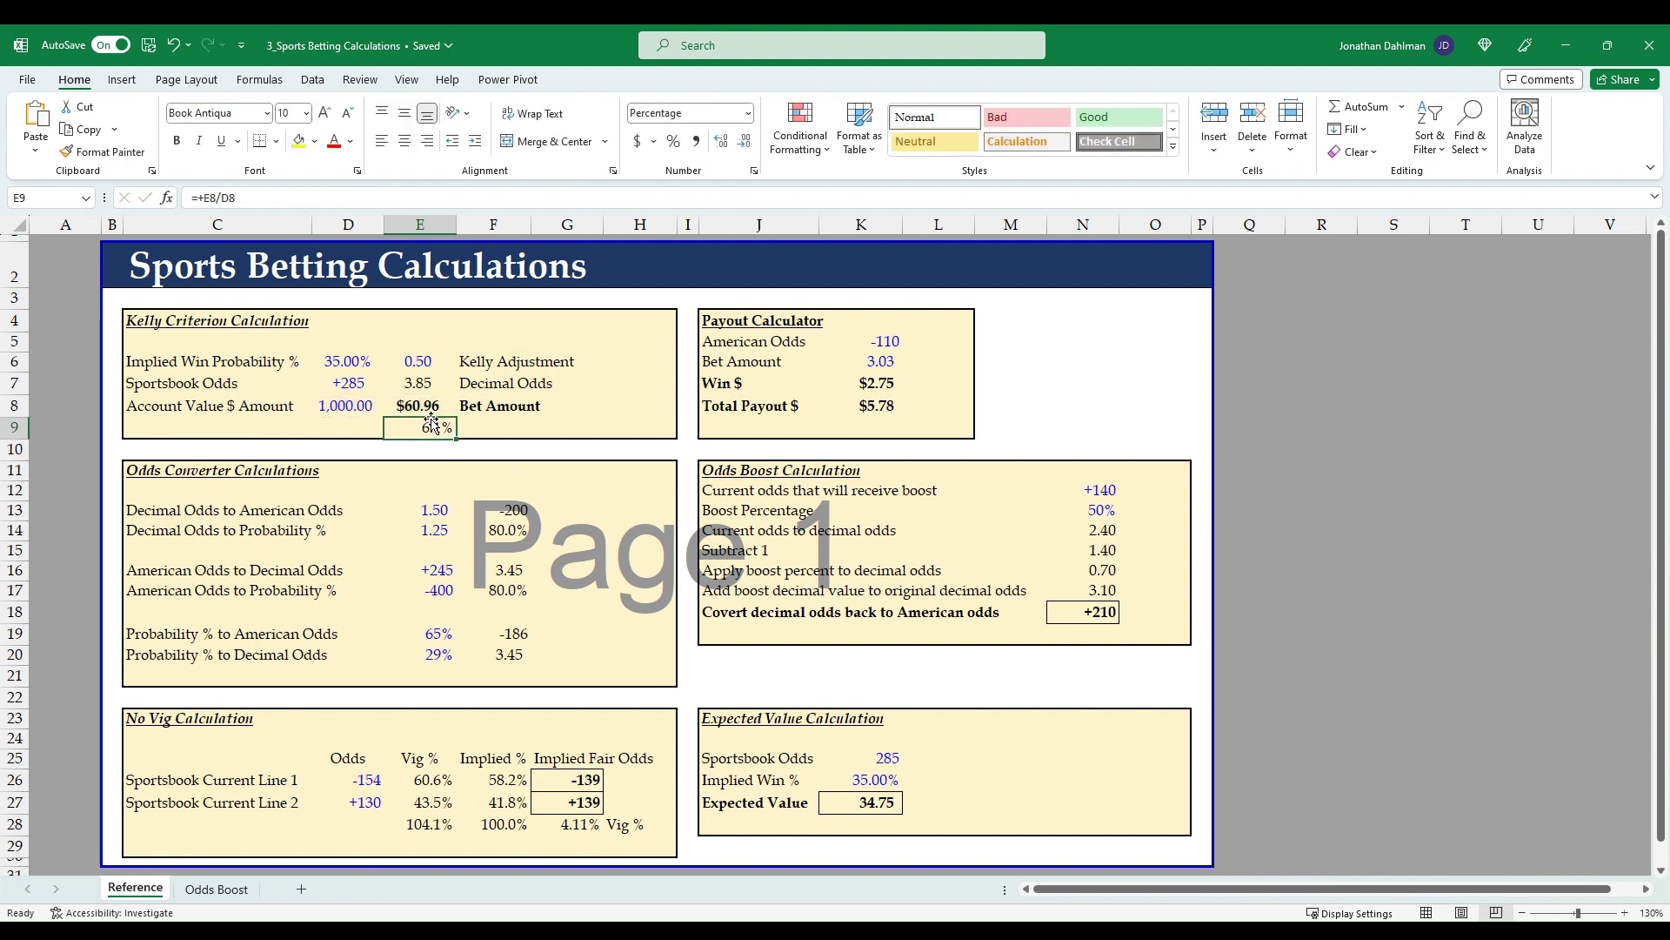
- Recheck the bet amount and 1,000.00 account value, then clear the 6.1% bet share from E9
click(423, 406)
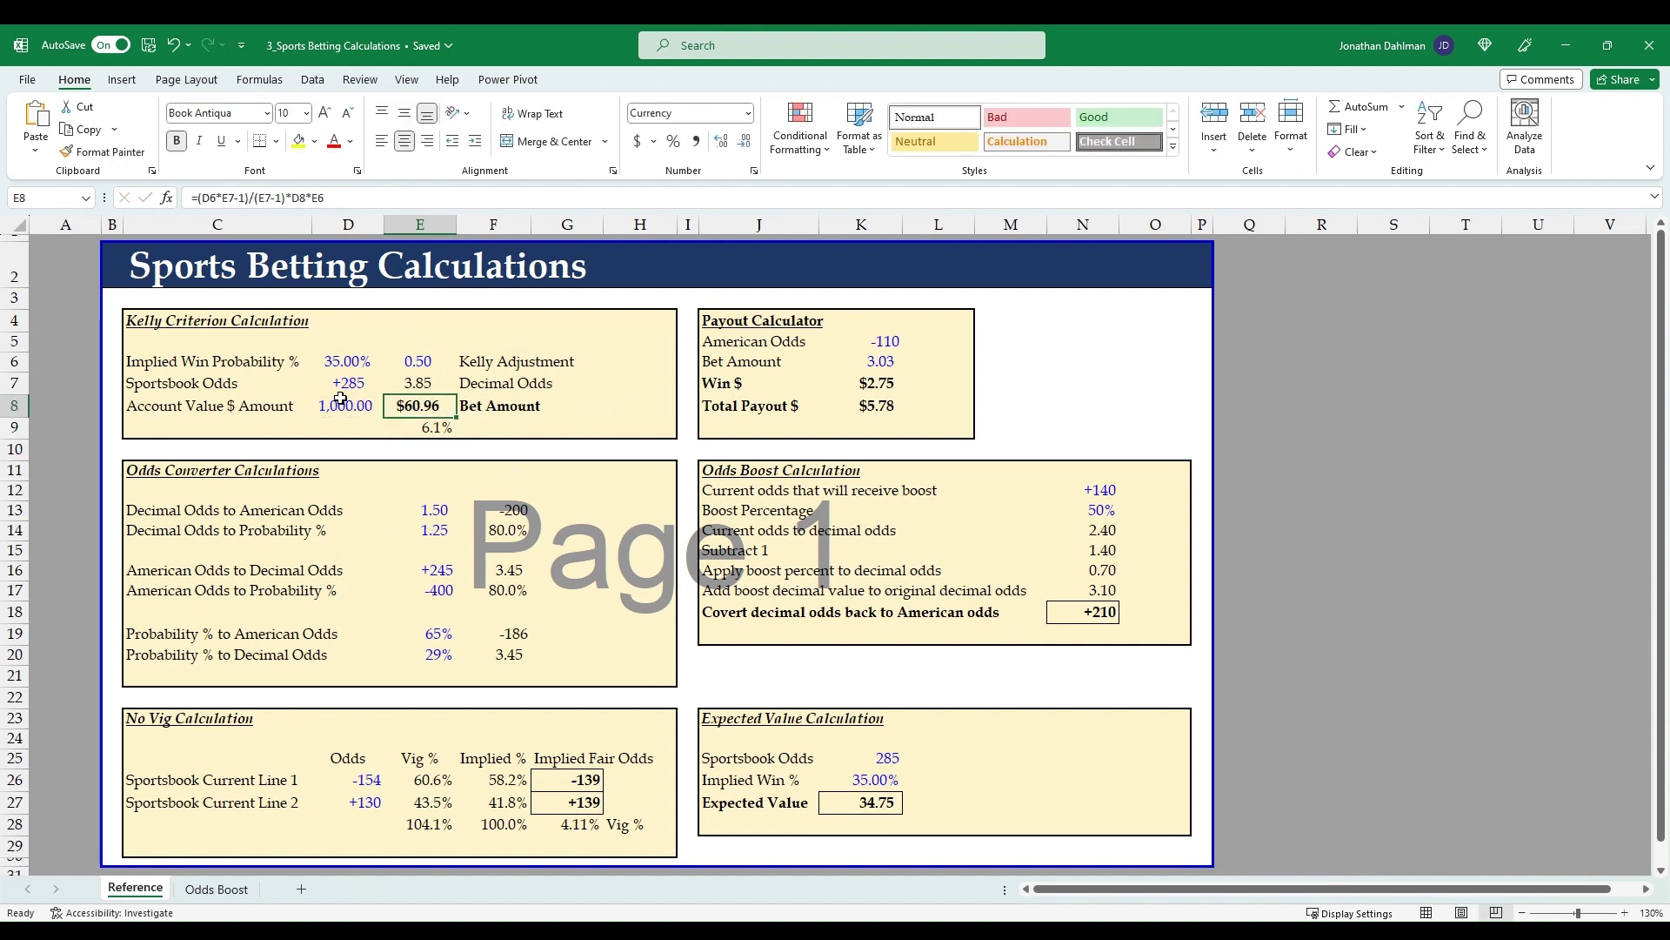
click(340, 399)
click(425, 429)
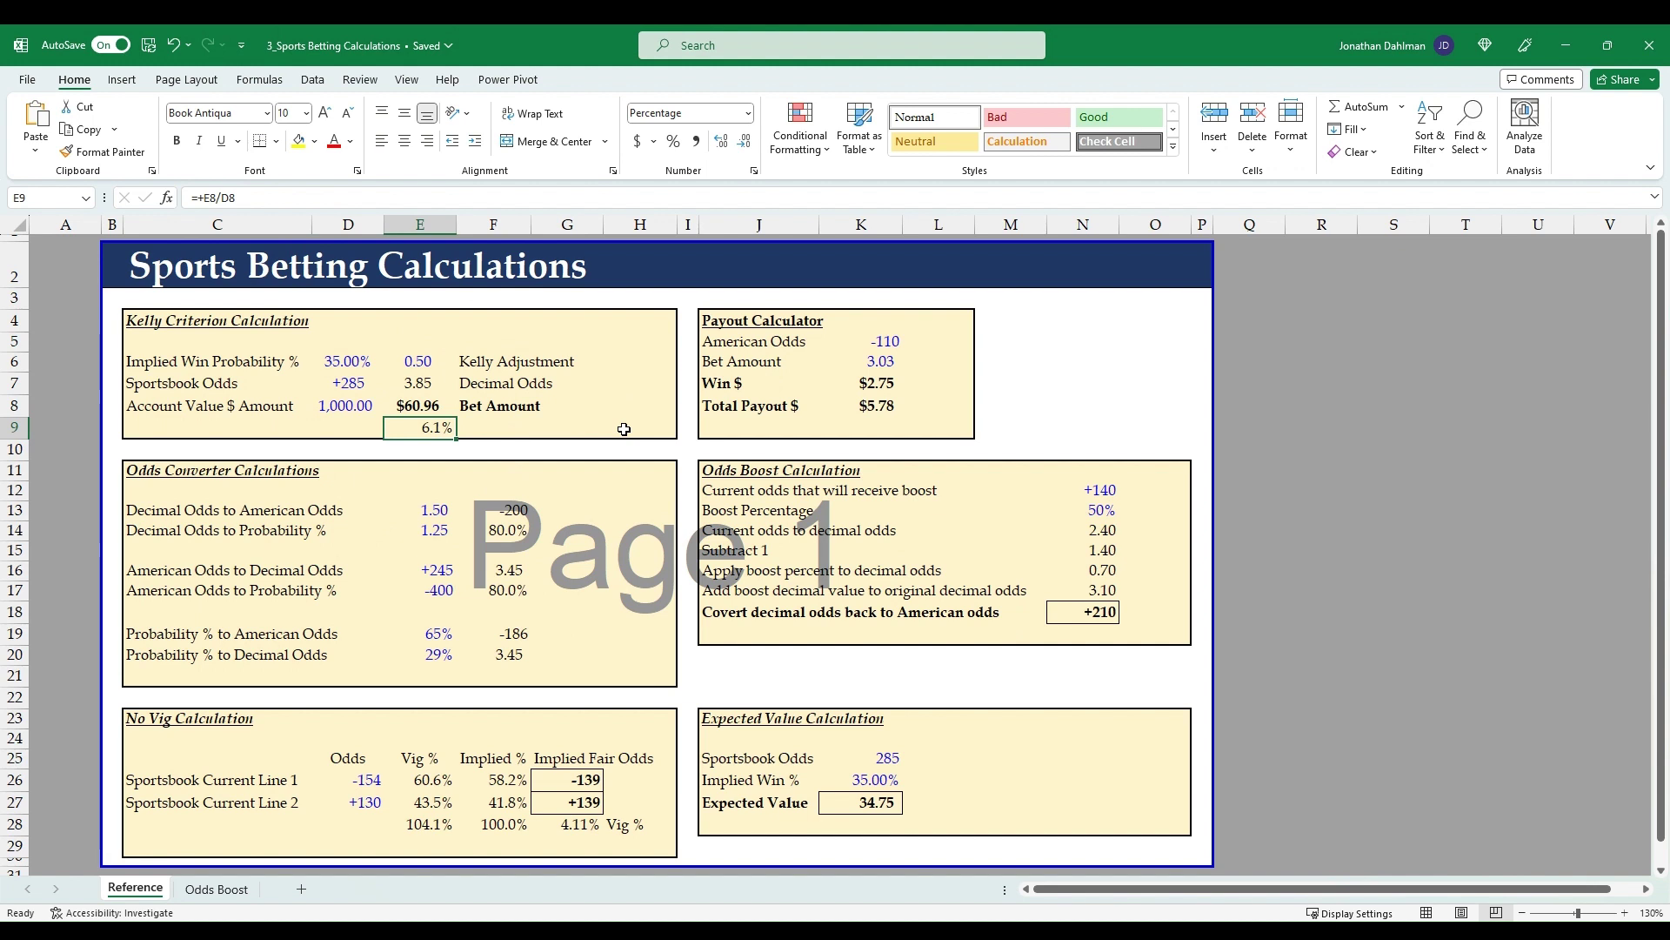
key(Delete)
- Review the decimal-to-American, decimal-to-probability, American-to-decimal and American-to-probability odds formulas
click(274, 528)
scroll(274, 526, down, 1)
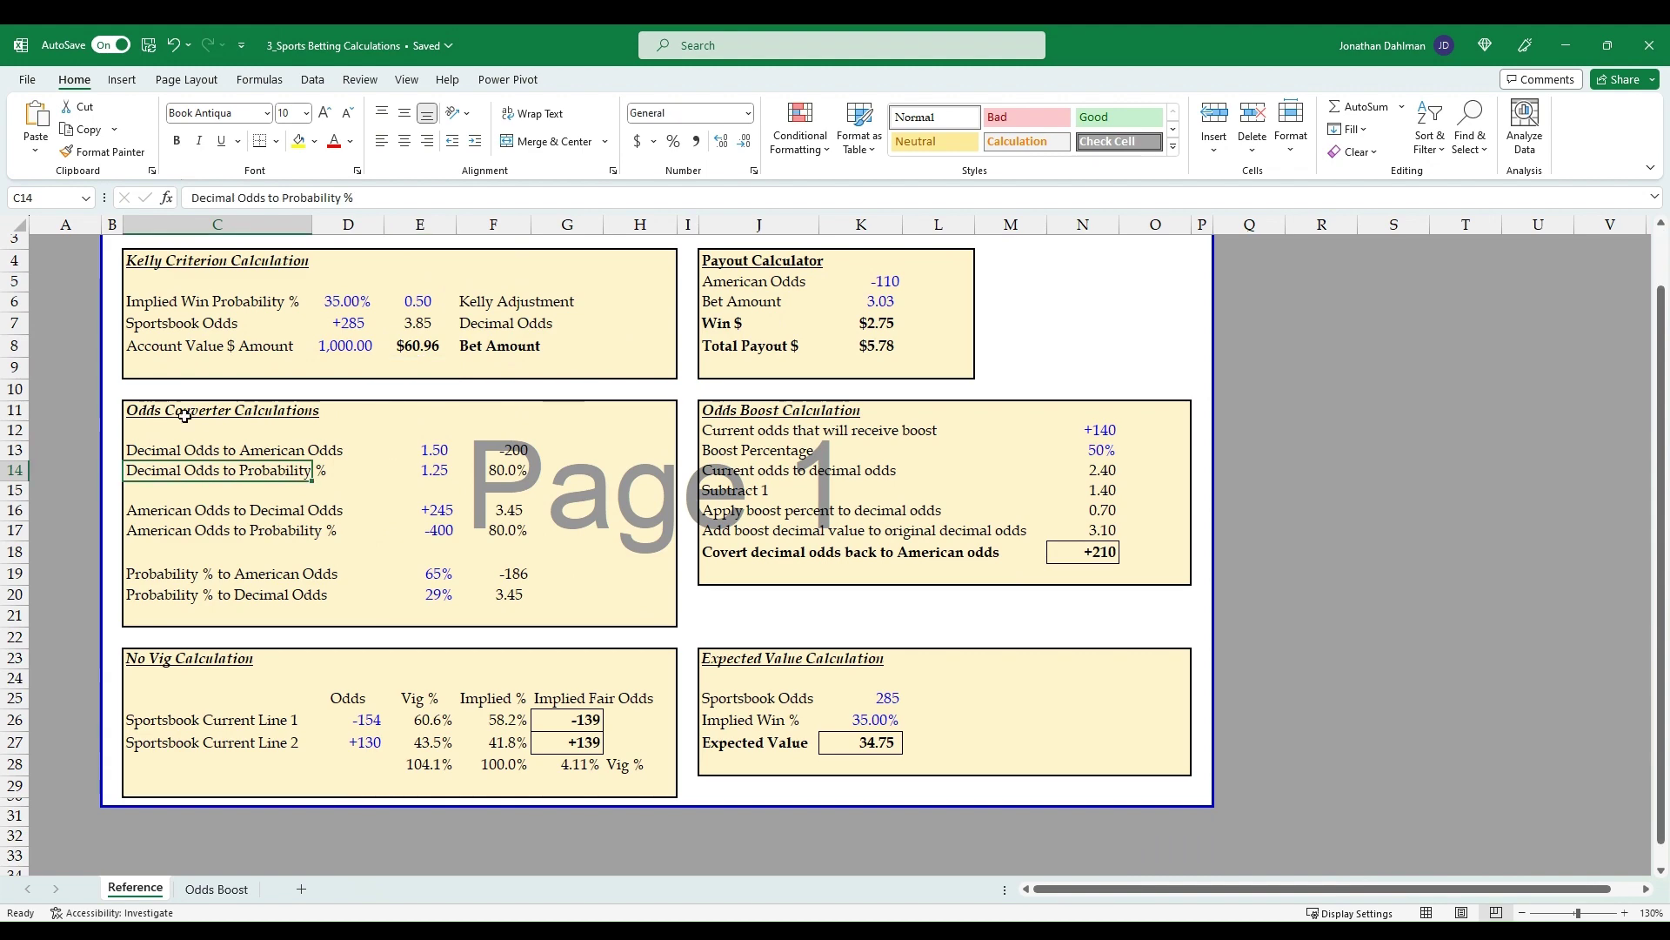
scroll(339, 492, up, 1)
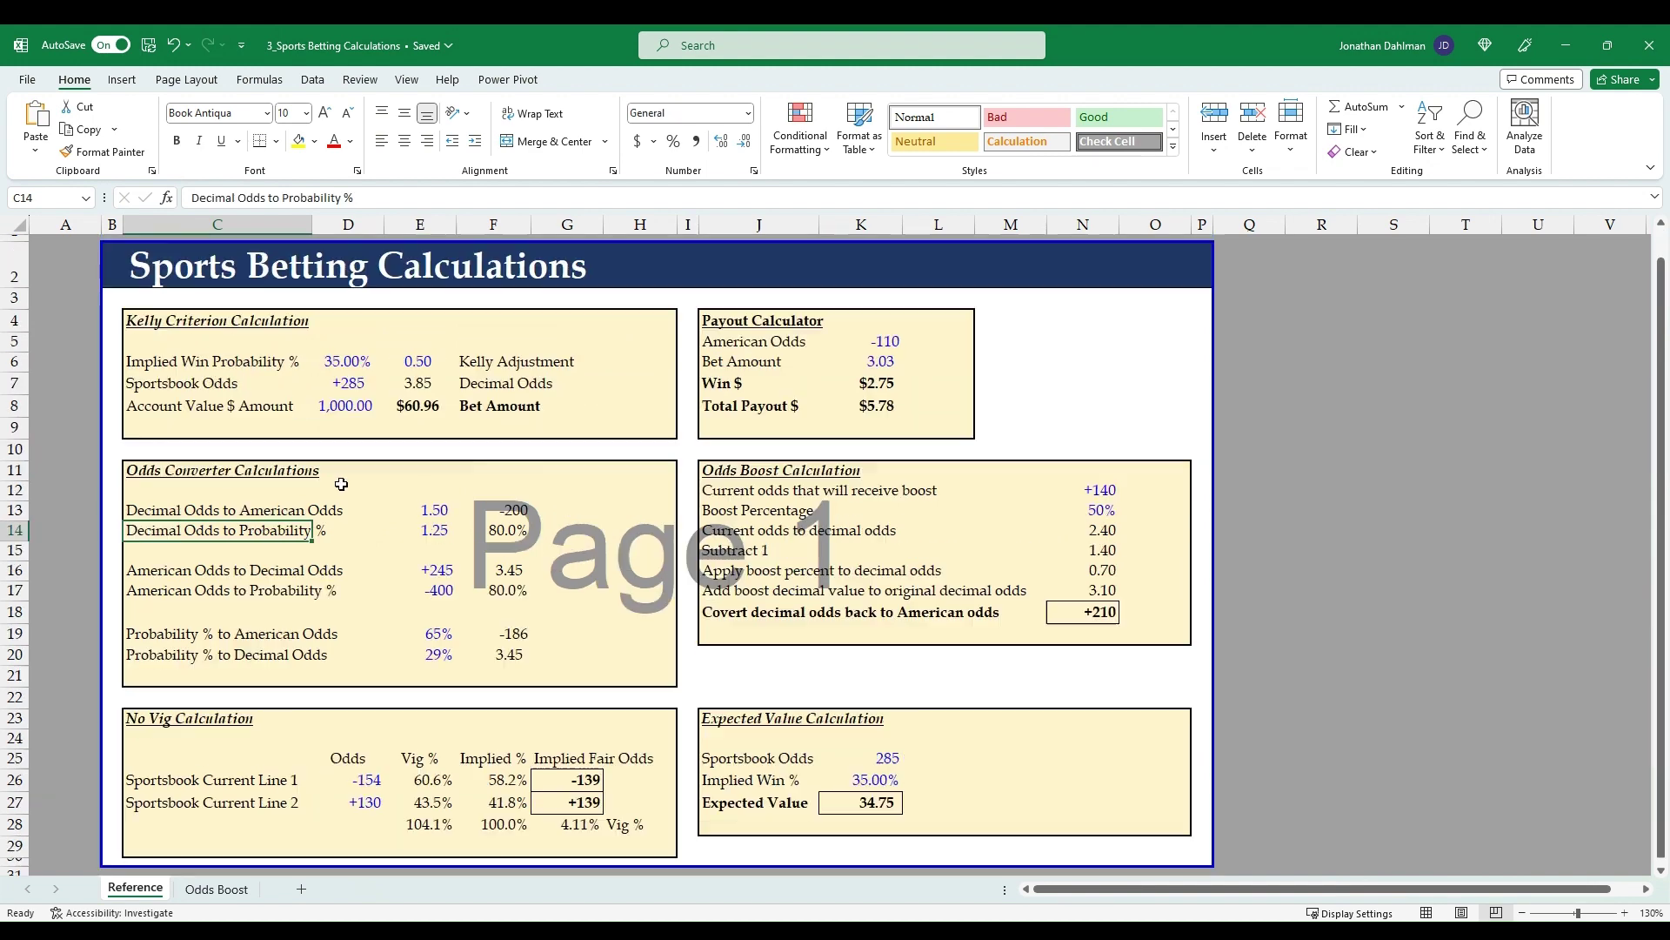
click(432, 510)
click(506, 512)
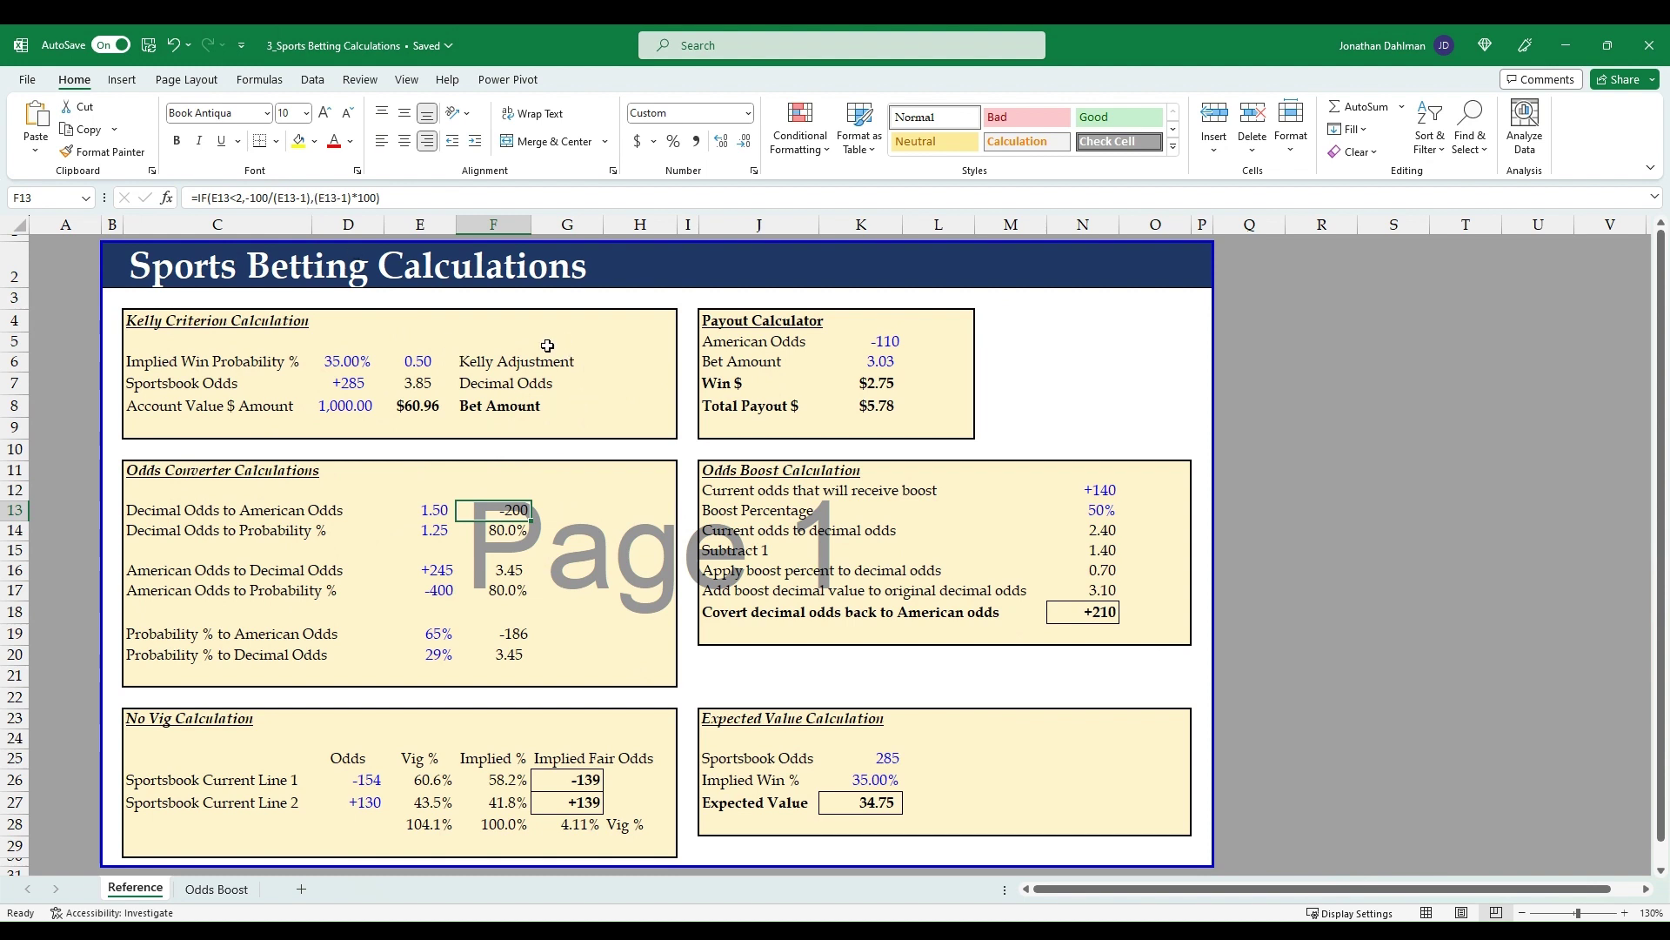
key(Down)
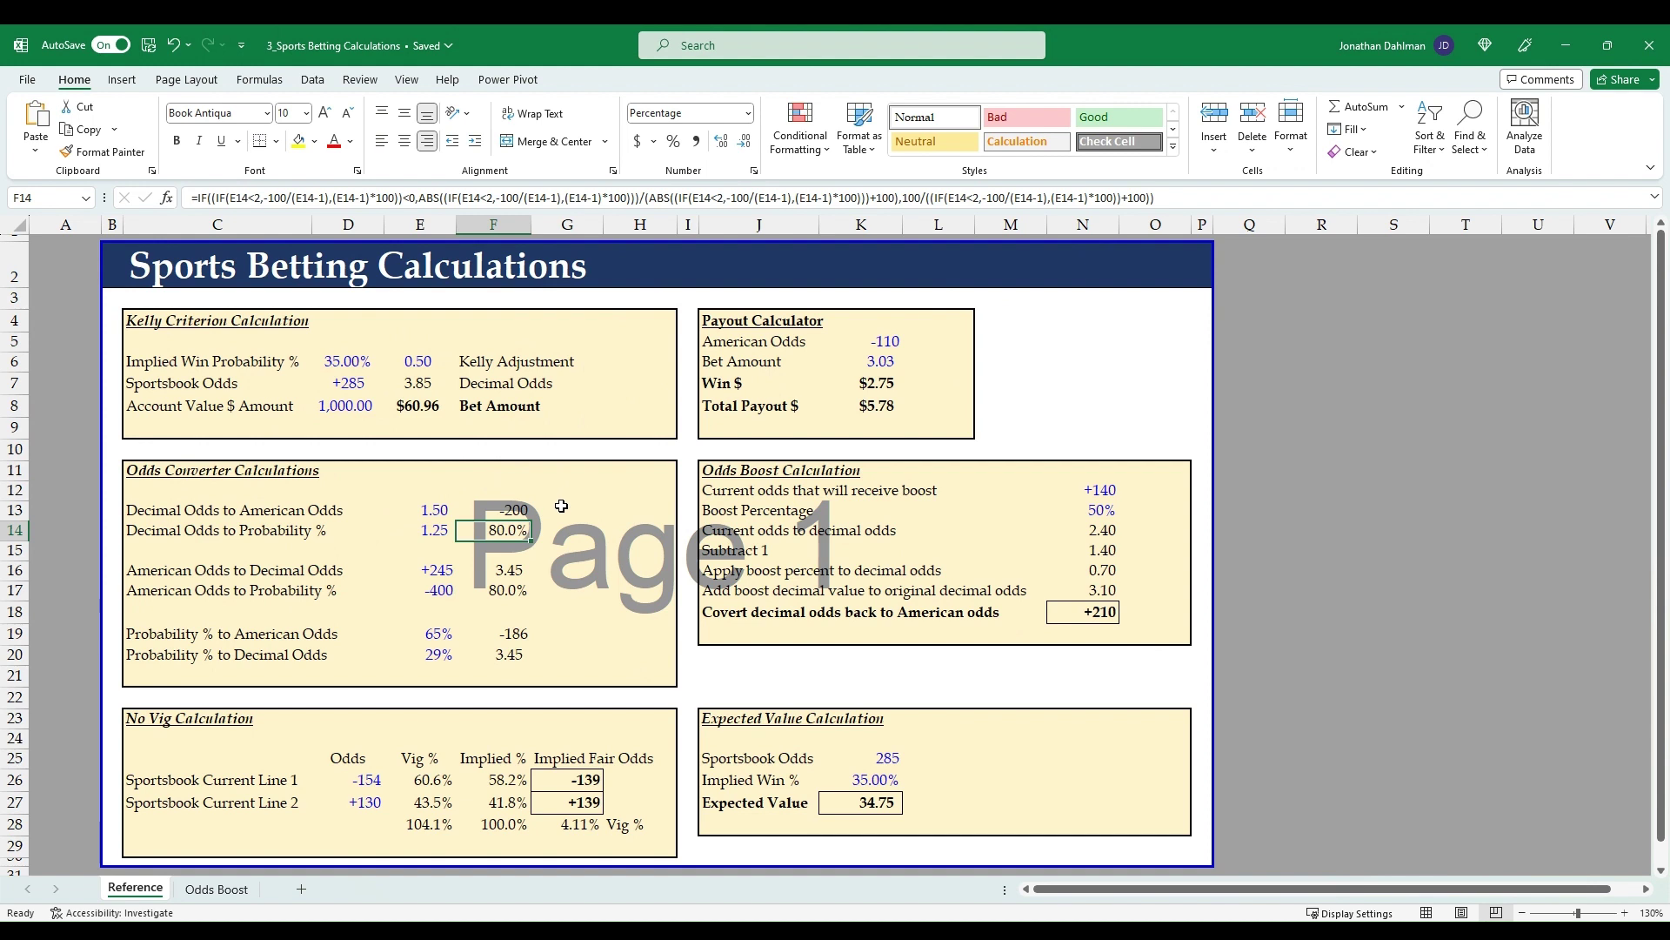
click(519, 571)
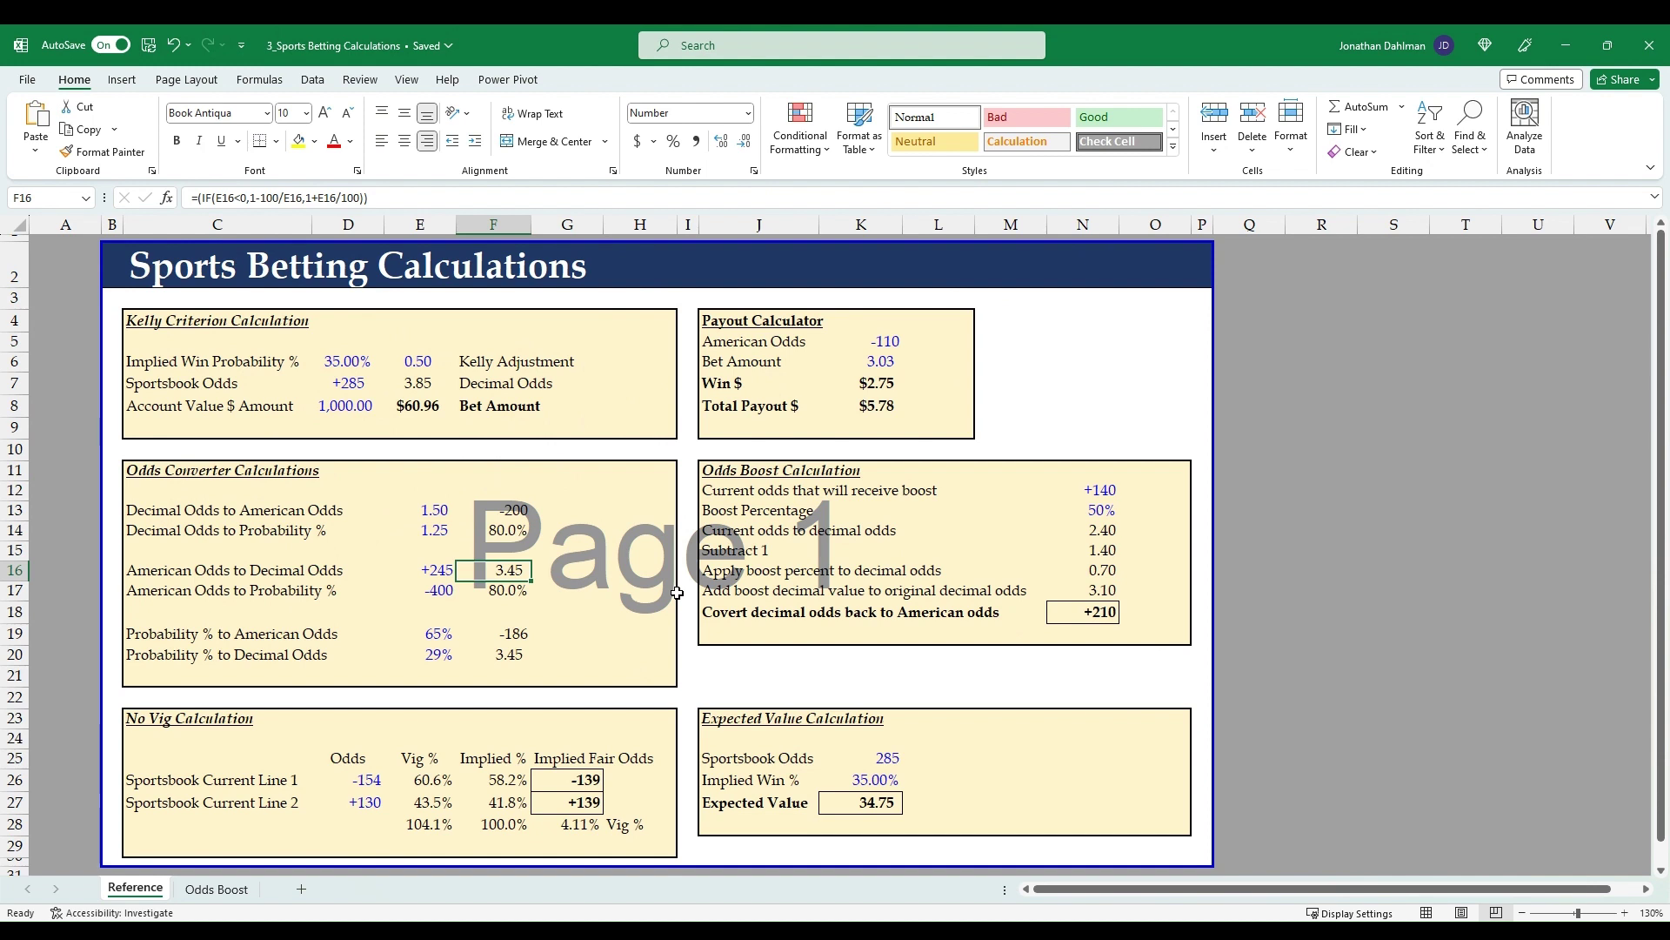
key(Down)
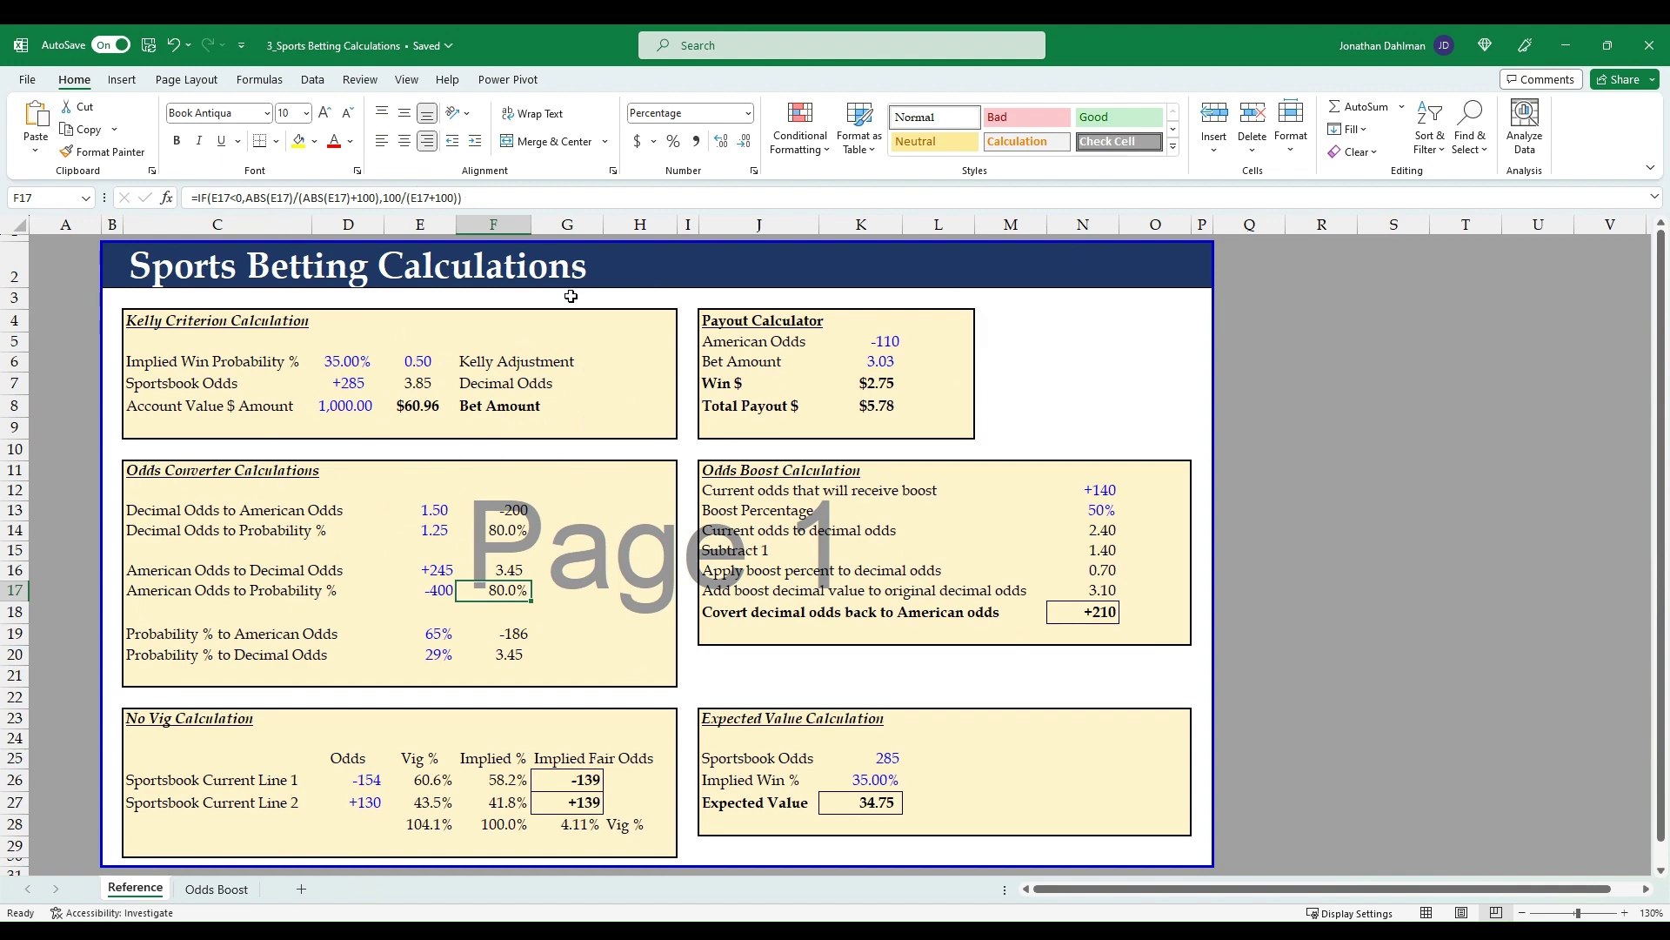
- Review the probability-to-American and probability-to-decimal formulas, then revisit the earlier conversion formulas
scroll(504, 494, down, 1)
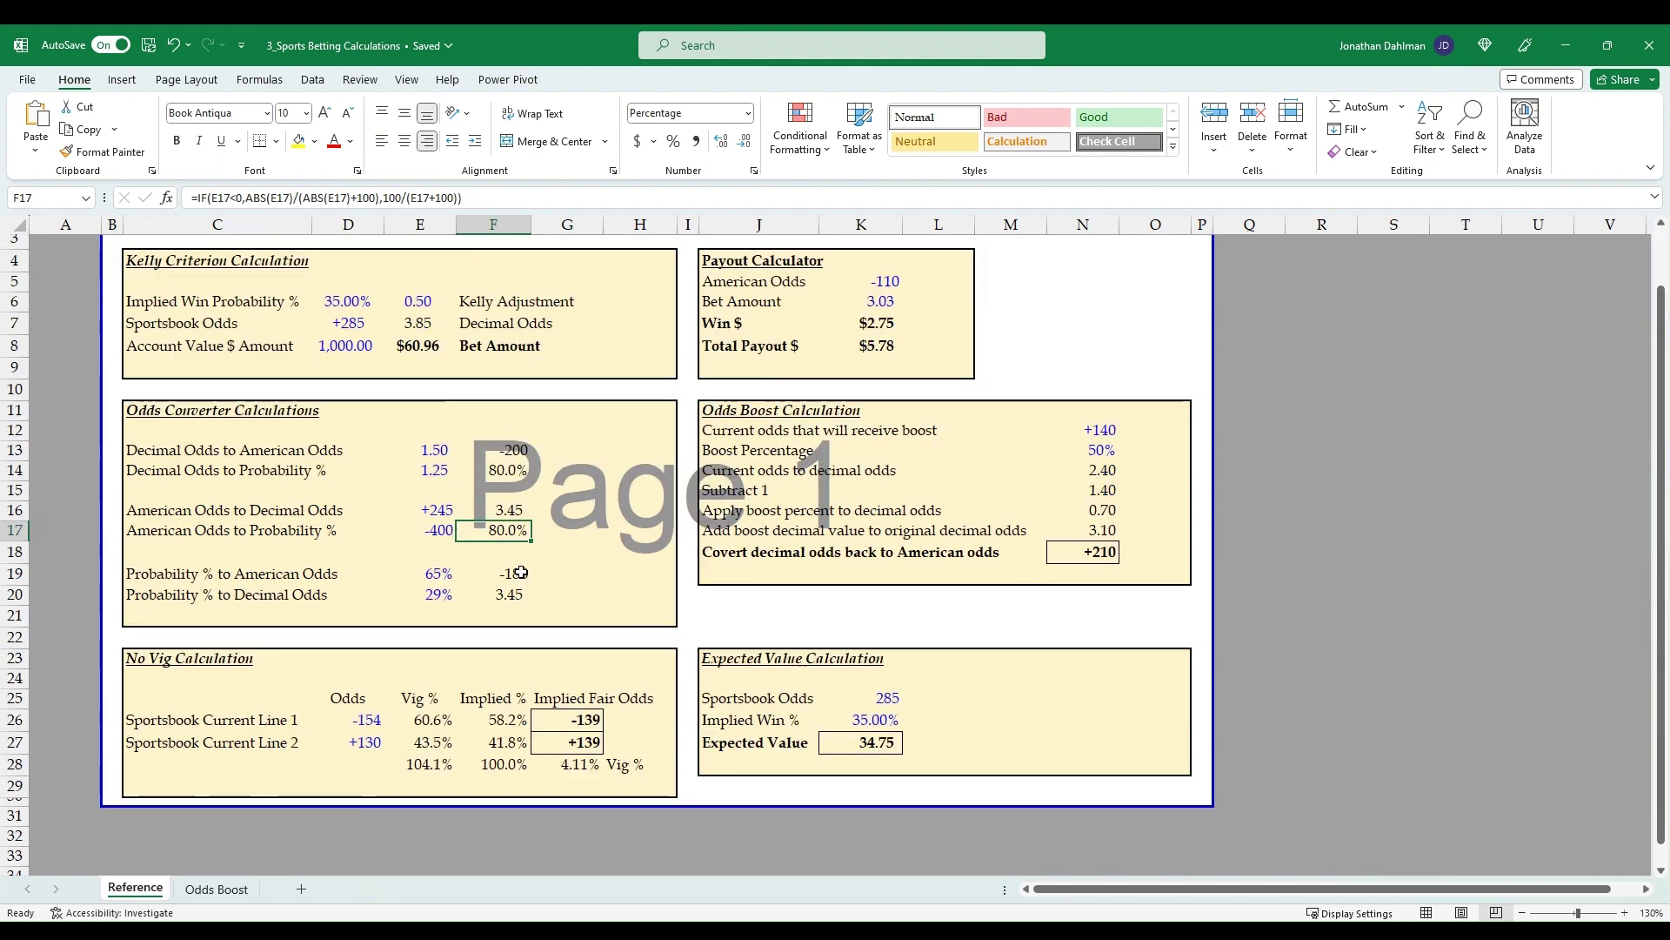
scroll(520, 571, up, 1)
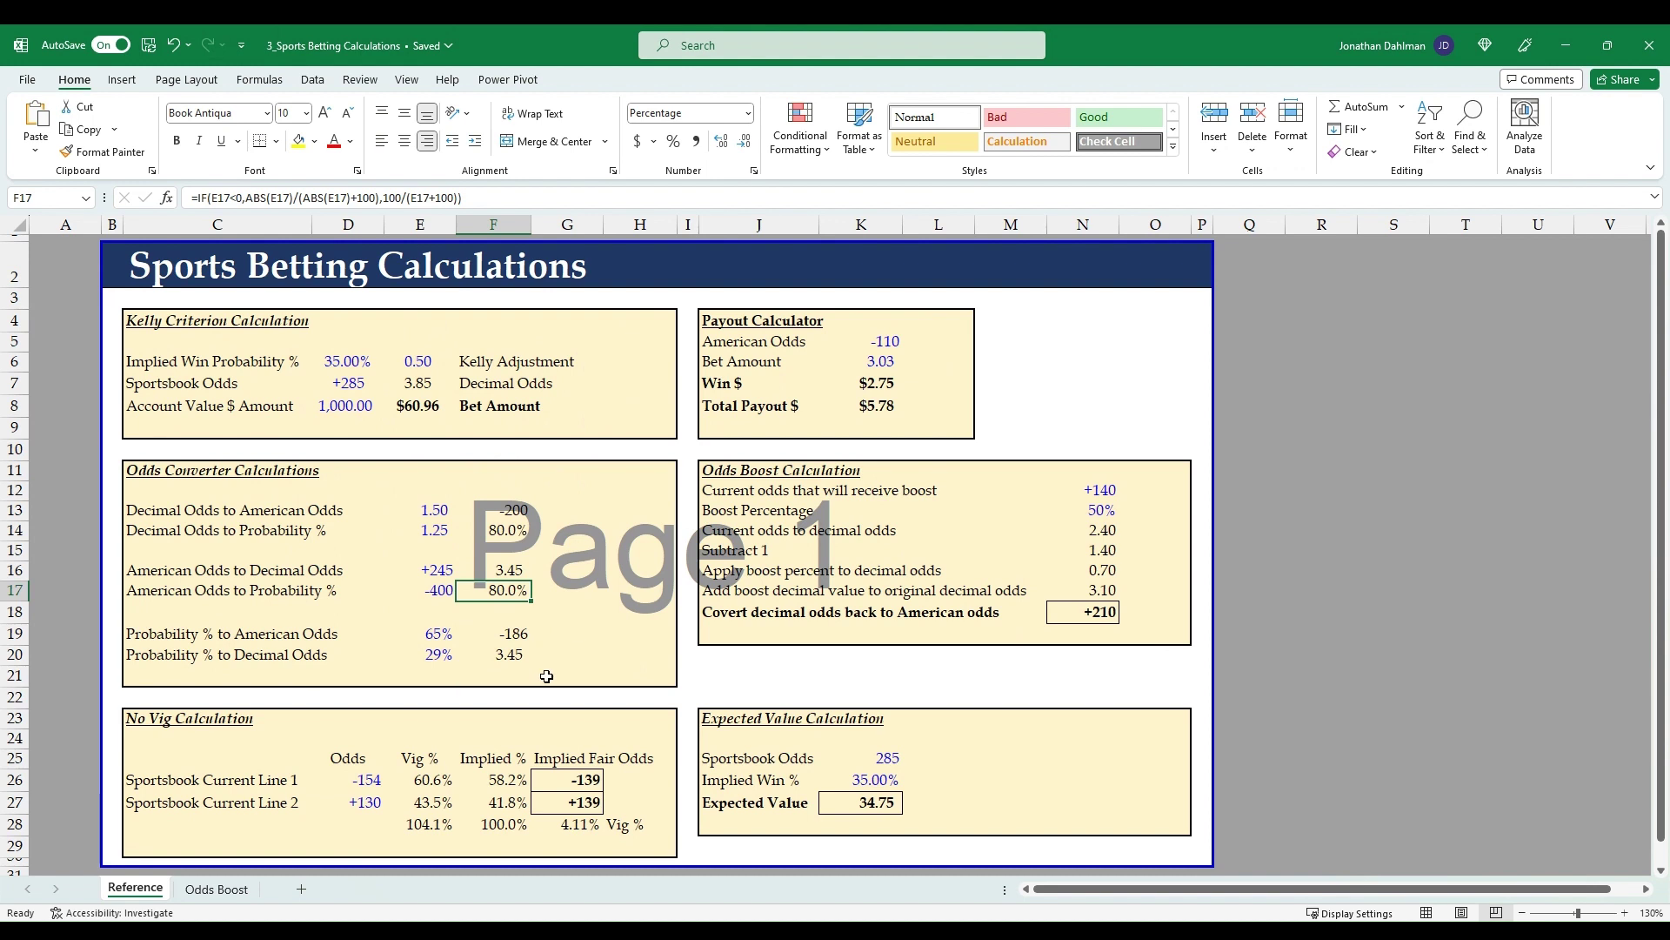
click(521, 637)
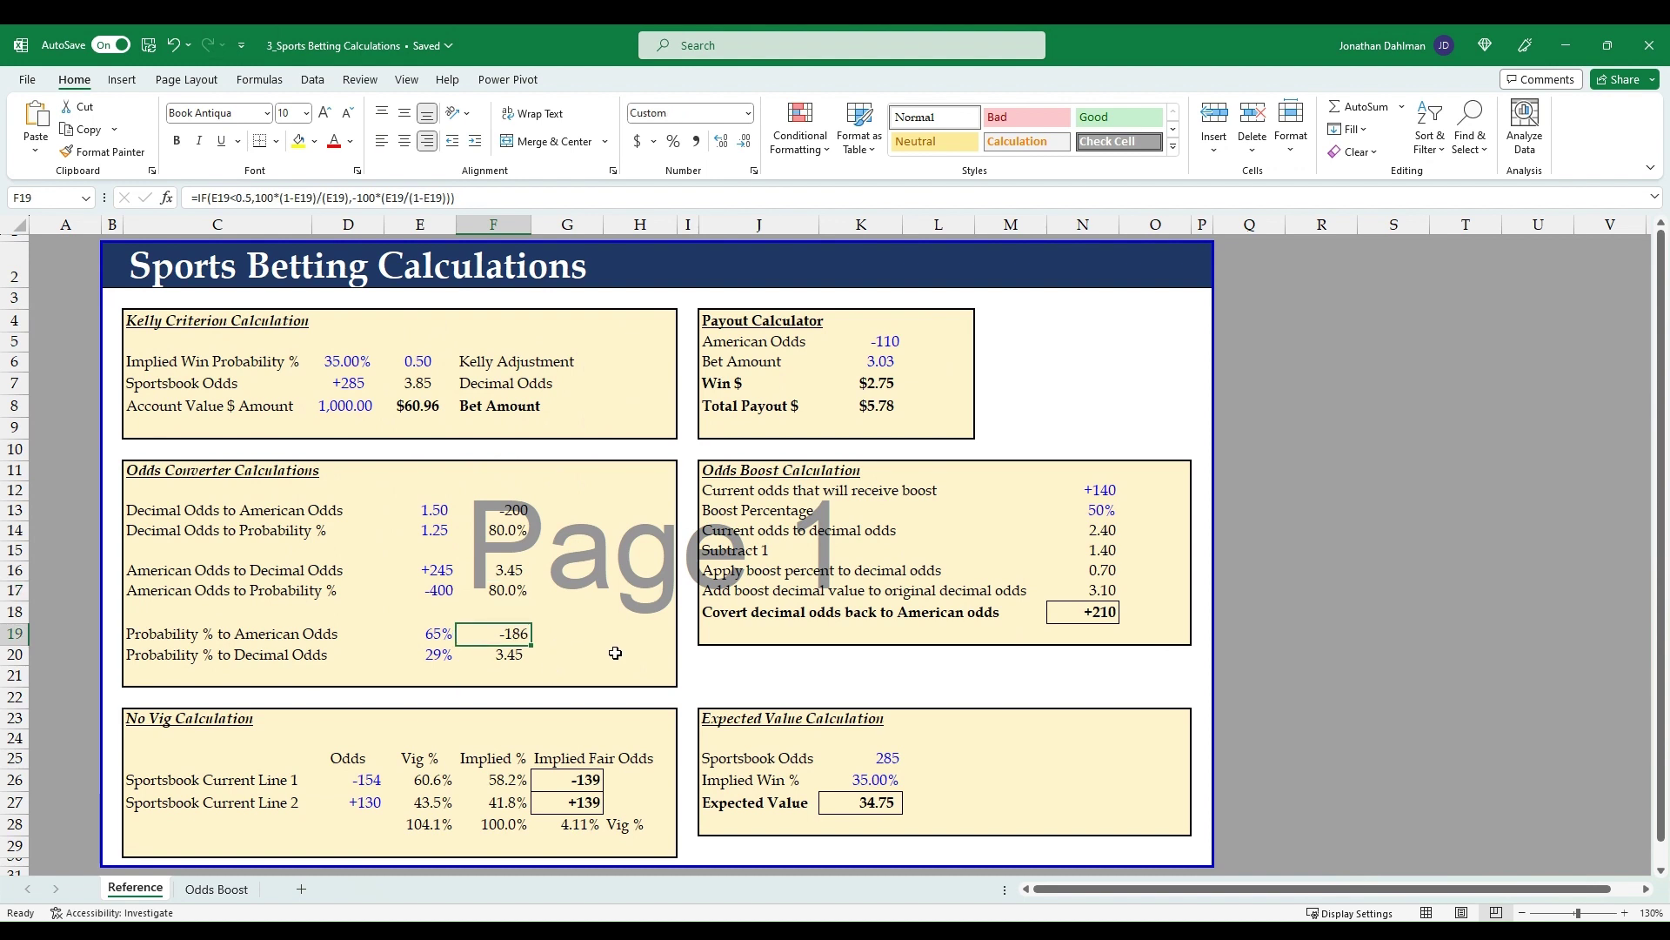
key(Down)
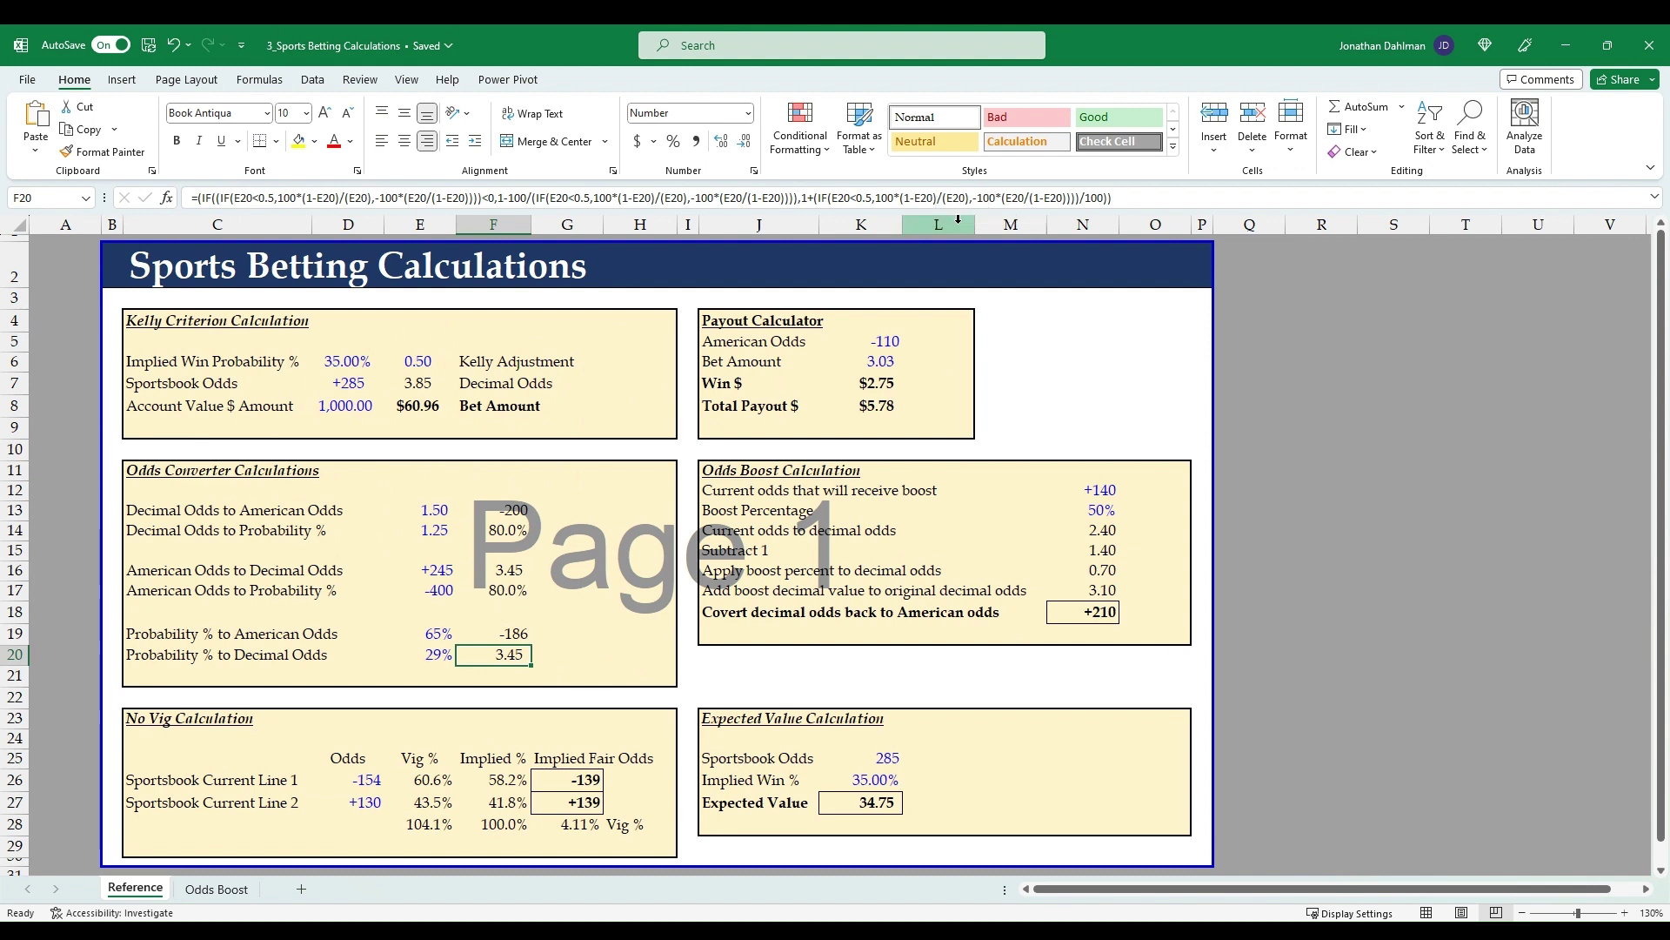
key(Up)
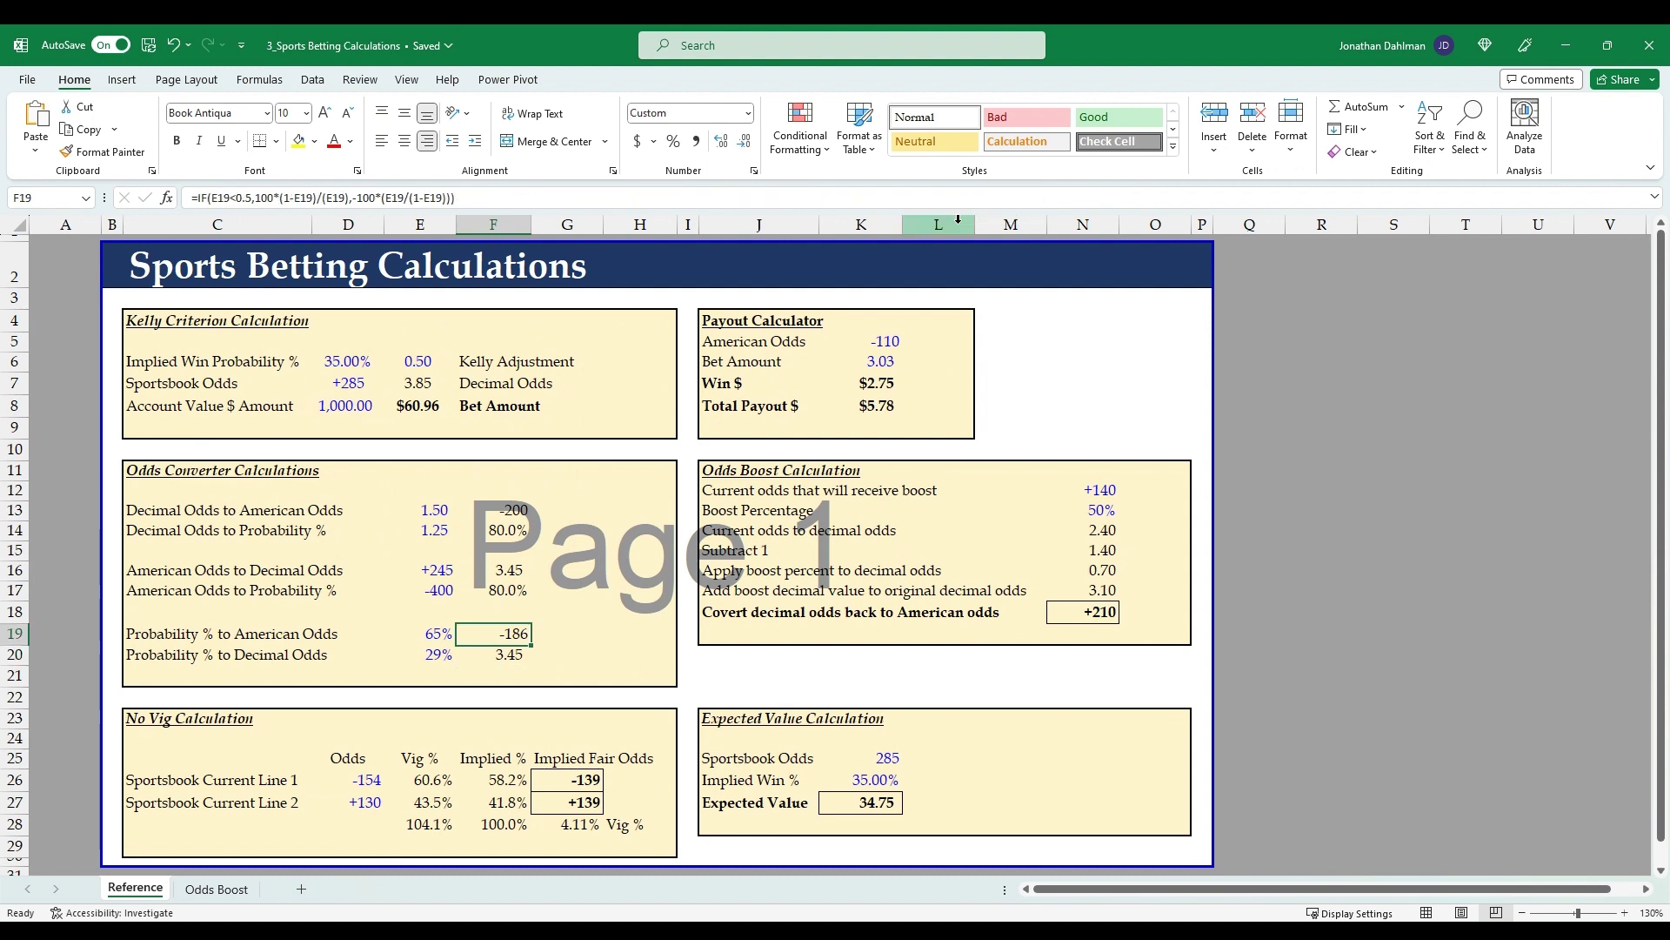
key(Up)
key(Up)
key(Up)
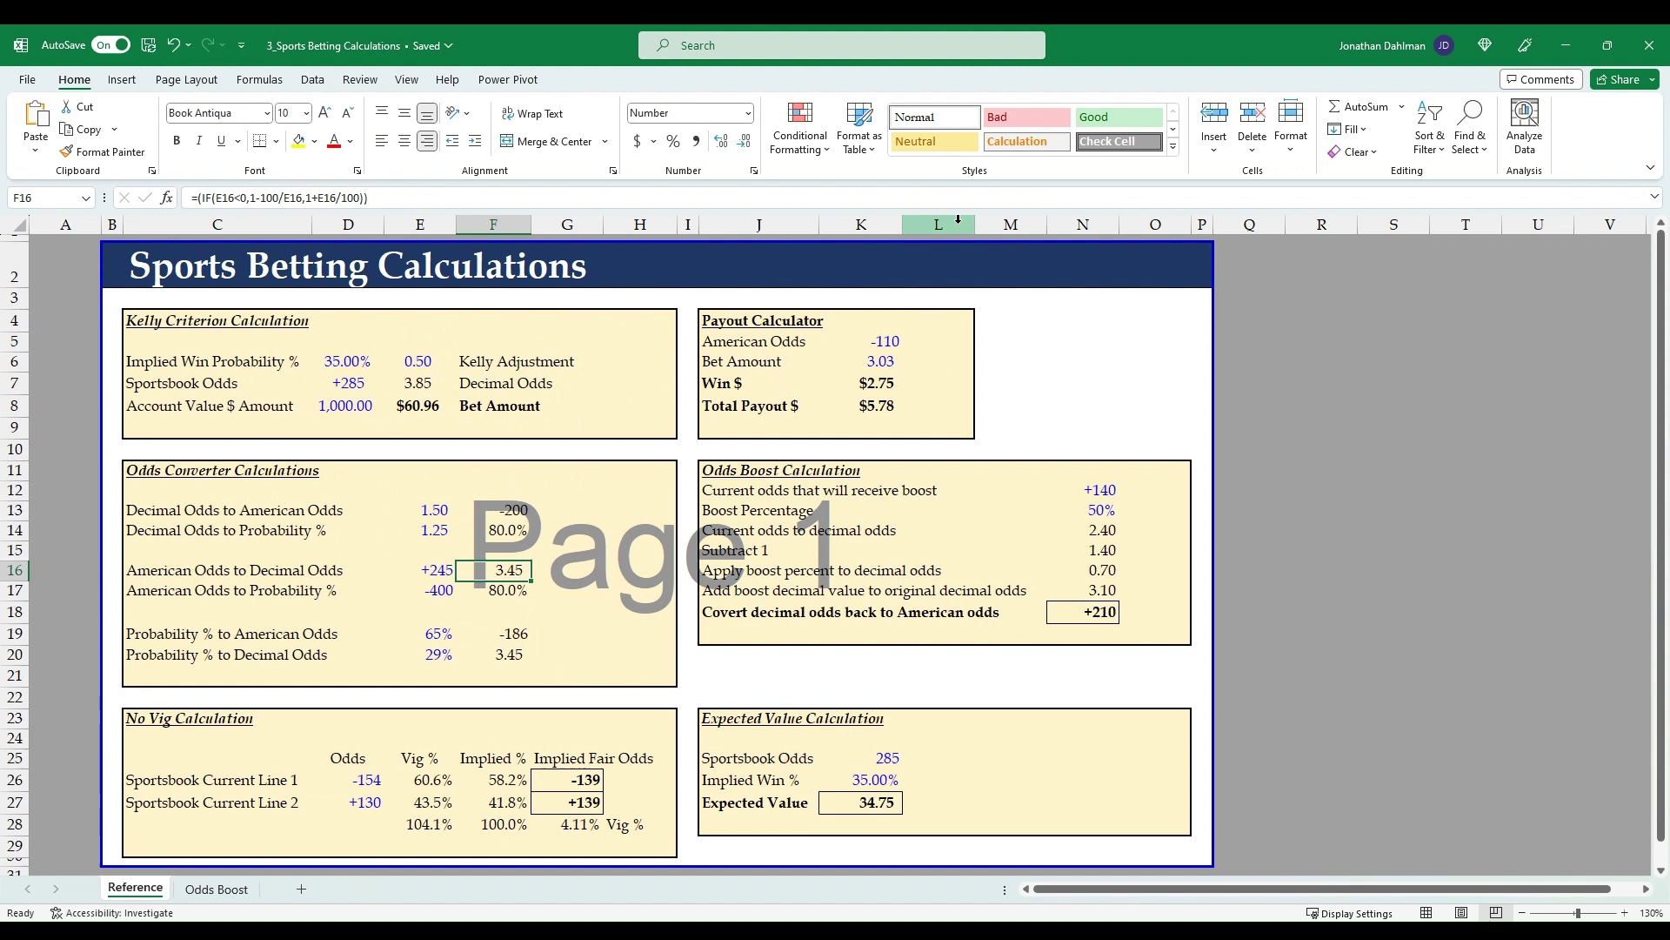
key(Up)
key(Up)
key(Up)
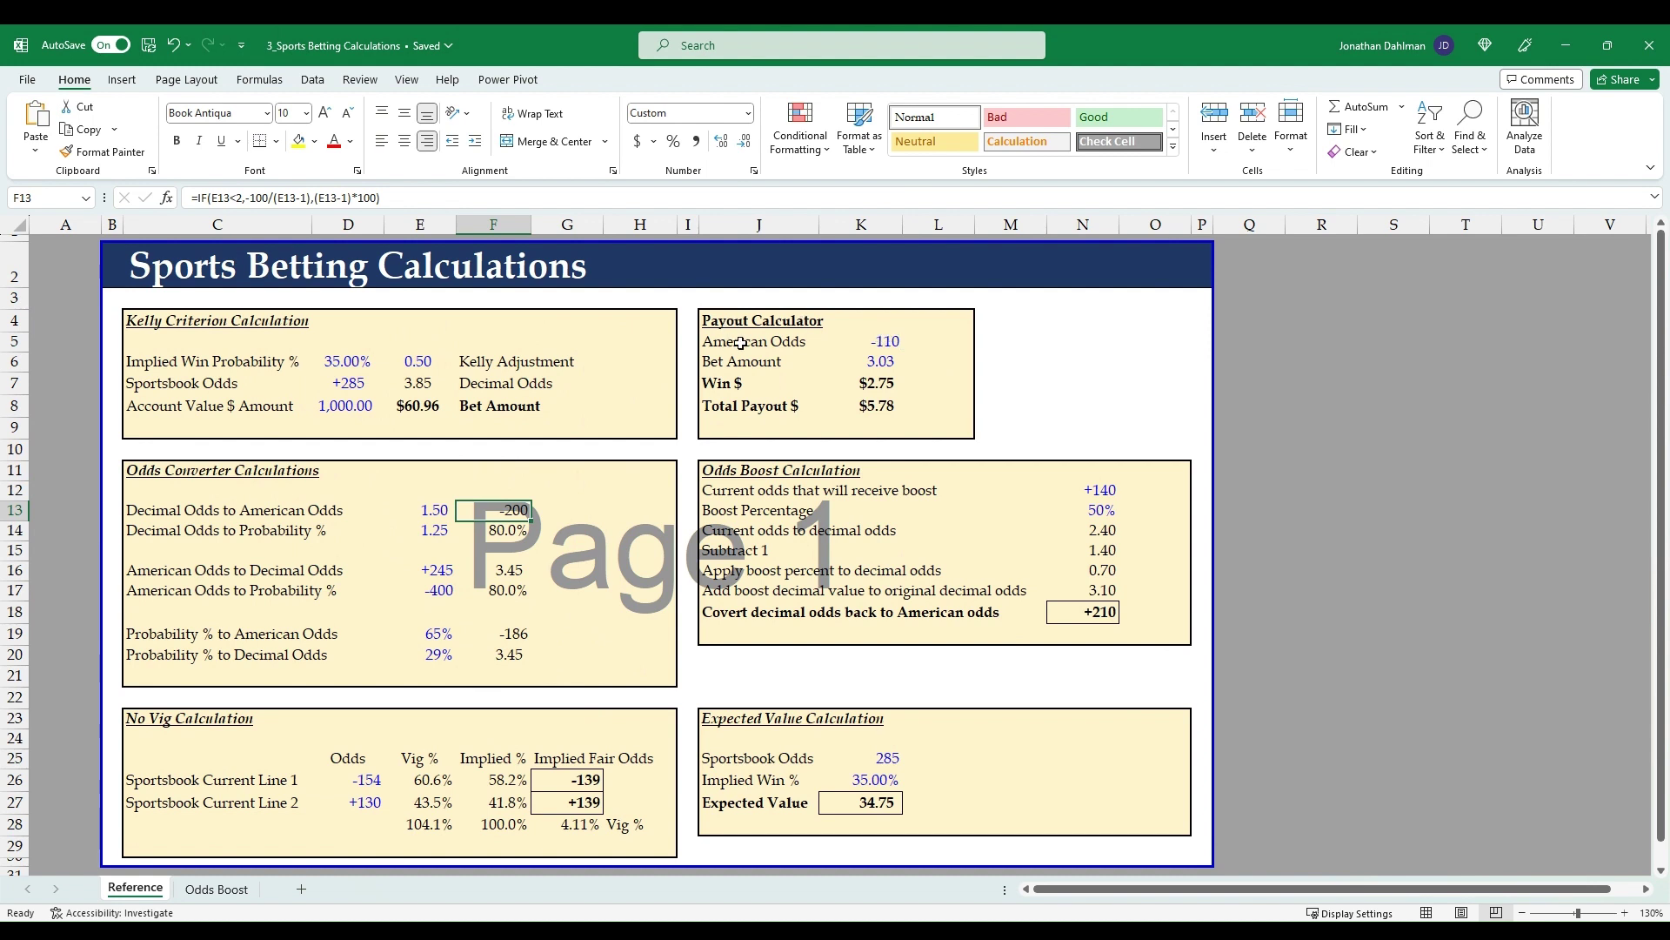
- Enter 5 as the Payout Calculator bet at -110 odds and check the =K7+K6 $9.55 total
click(877, 345)
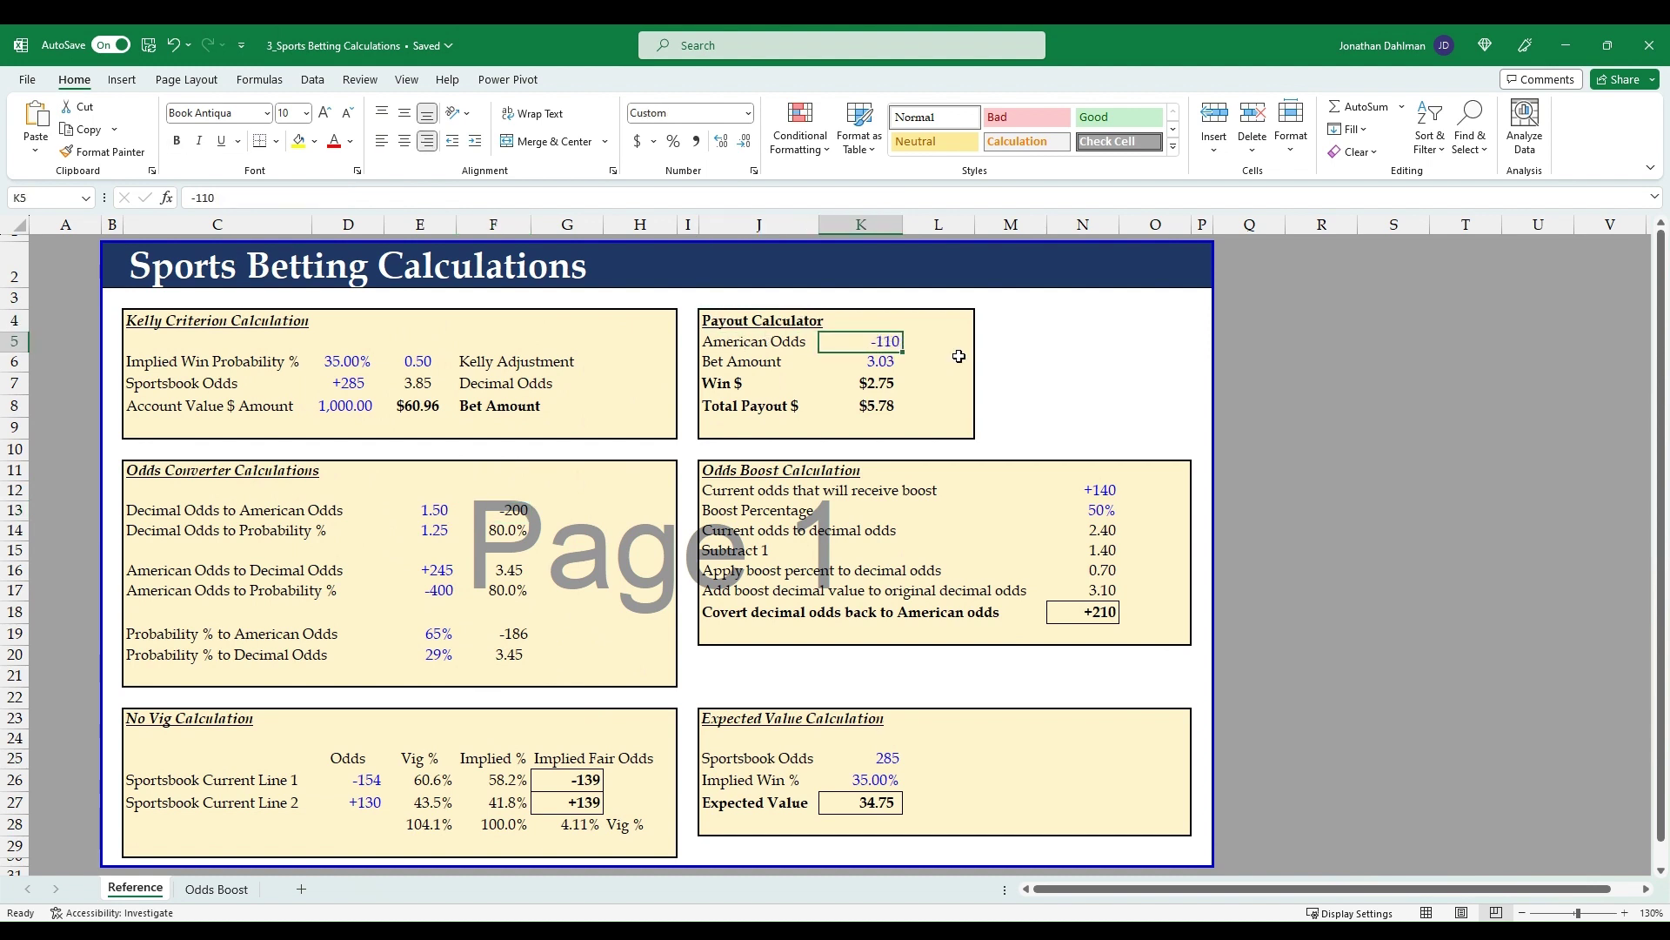
click(870, 364)
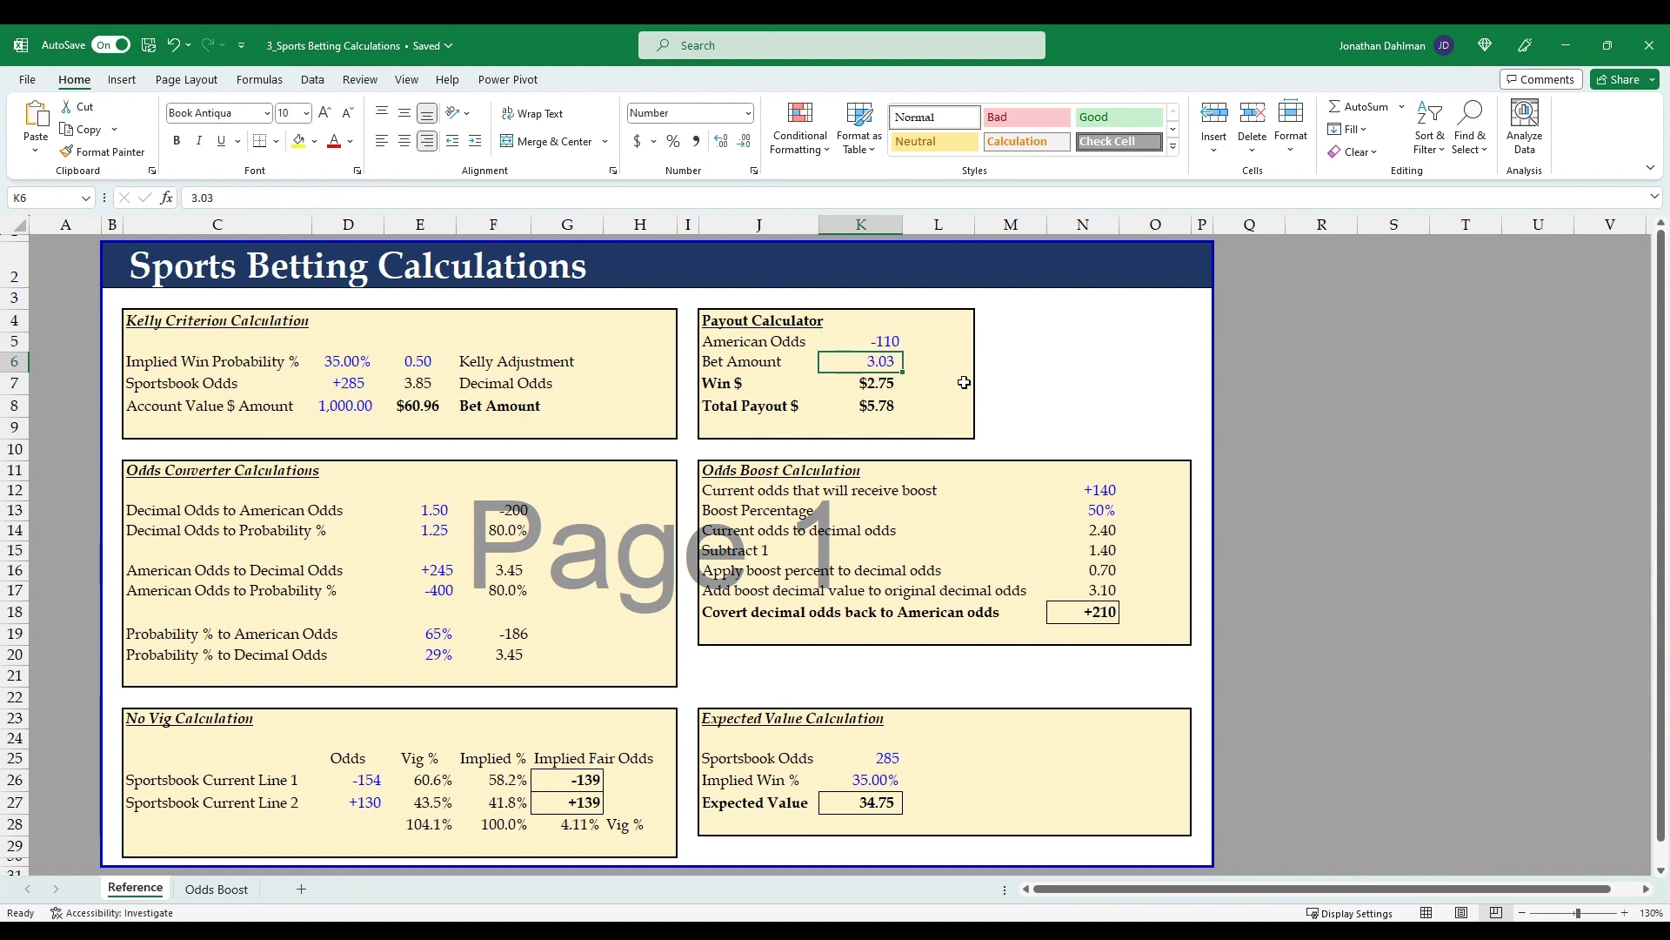
text(5)
key(Return)
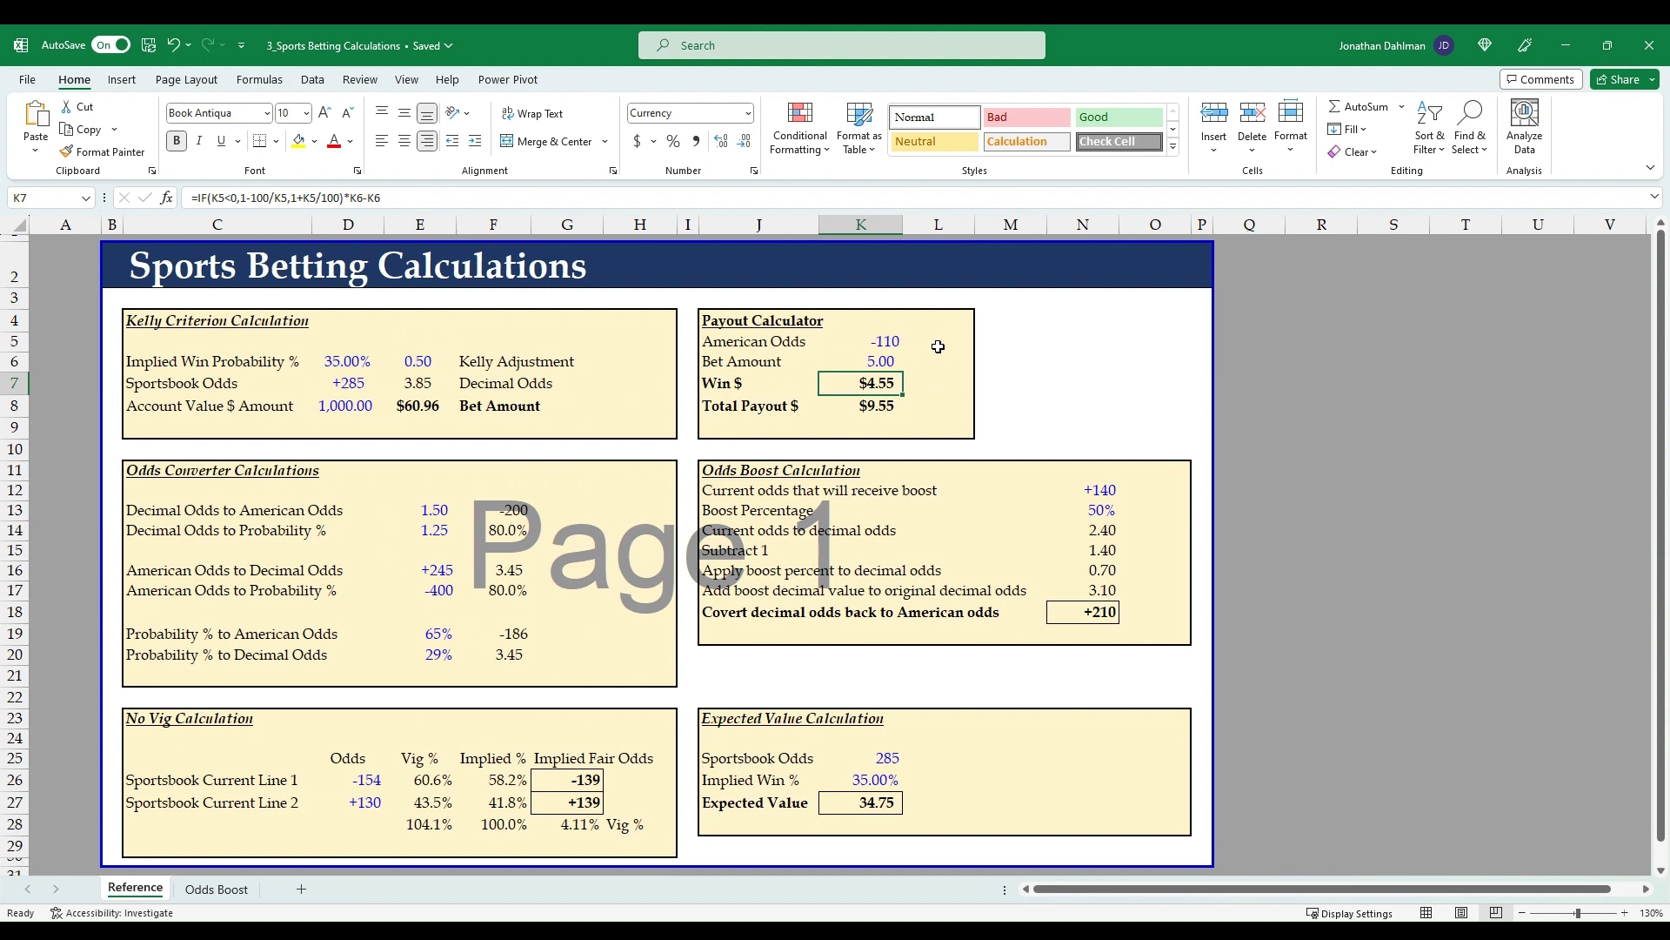
click(868, 407)
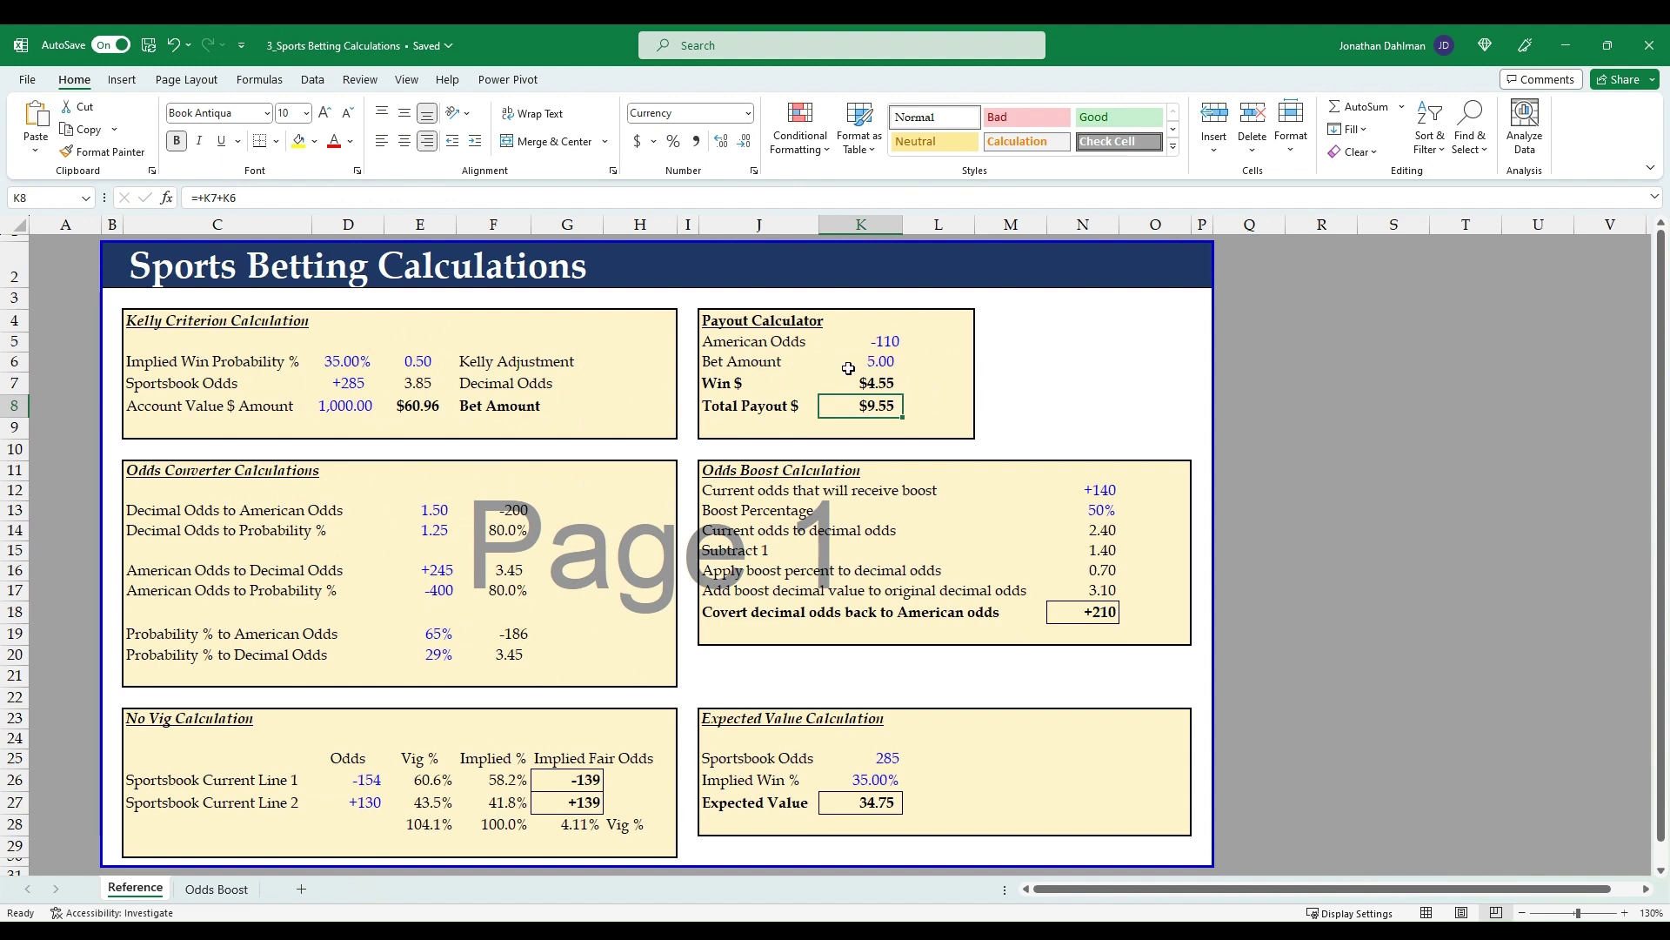
scroll(527, 548, down, 2)
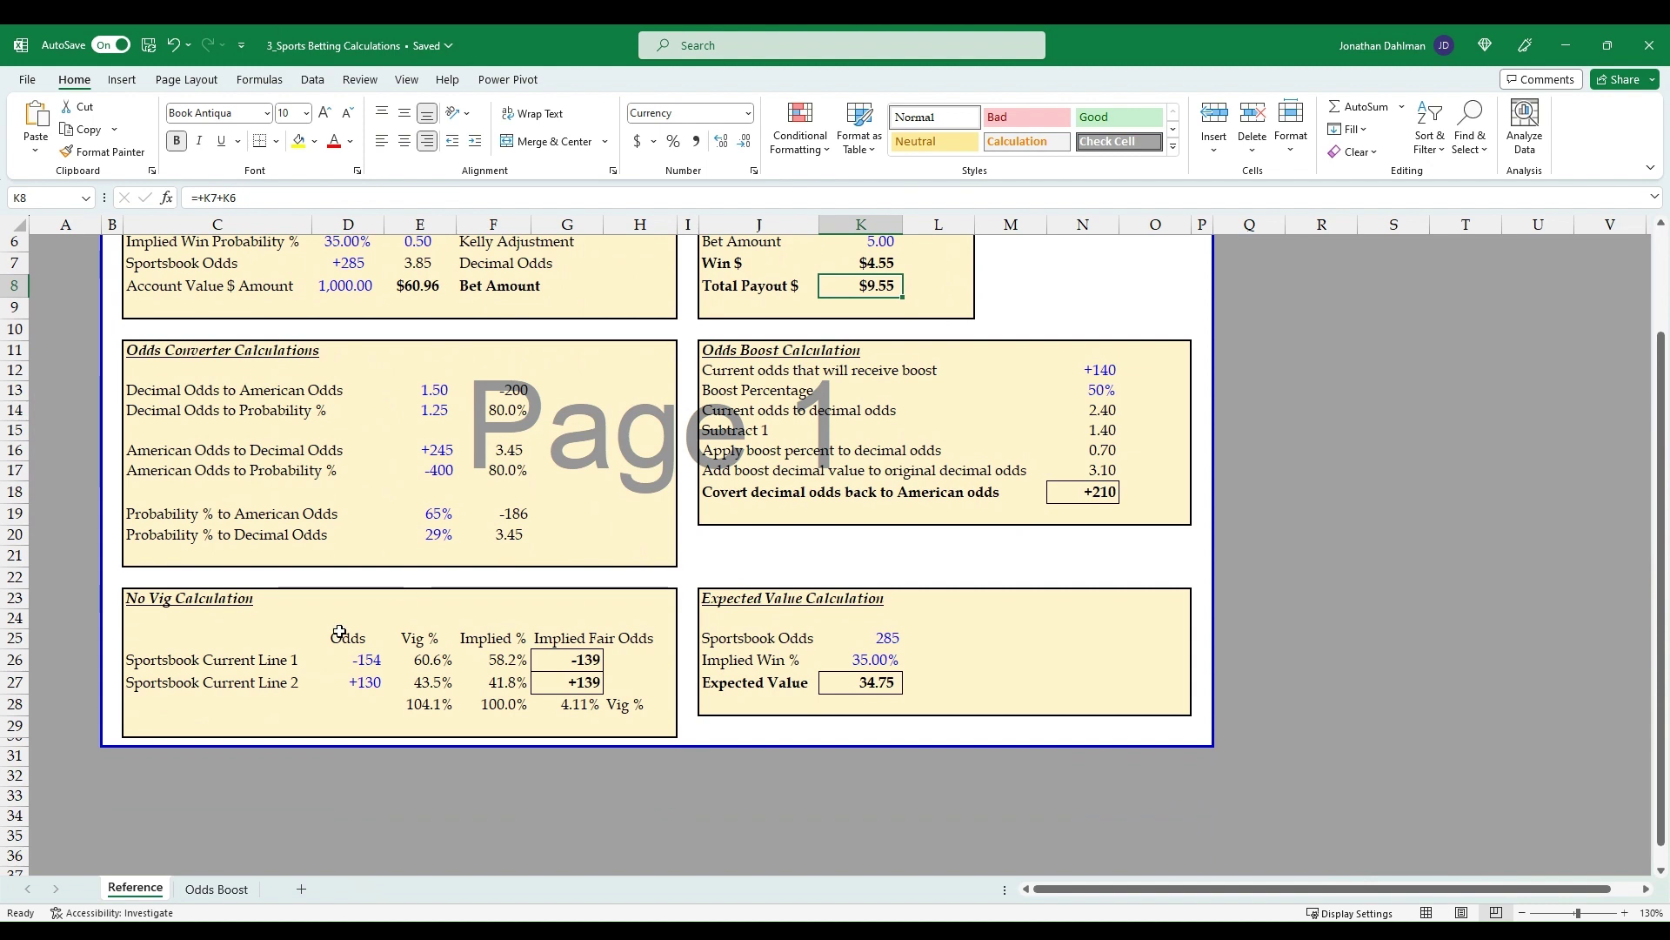
scroll(374, 648, up, 1)
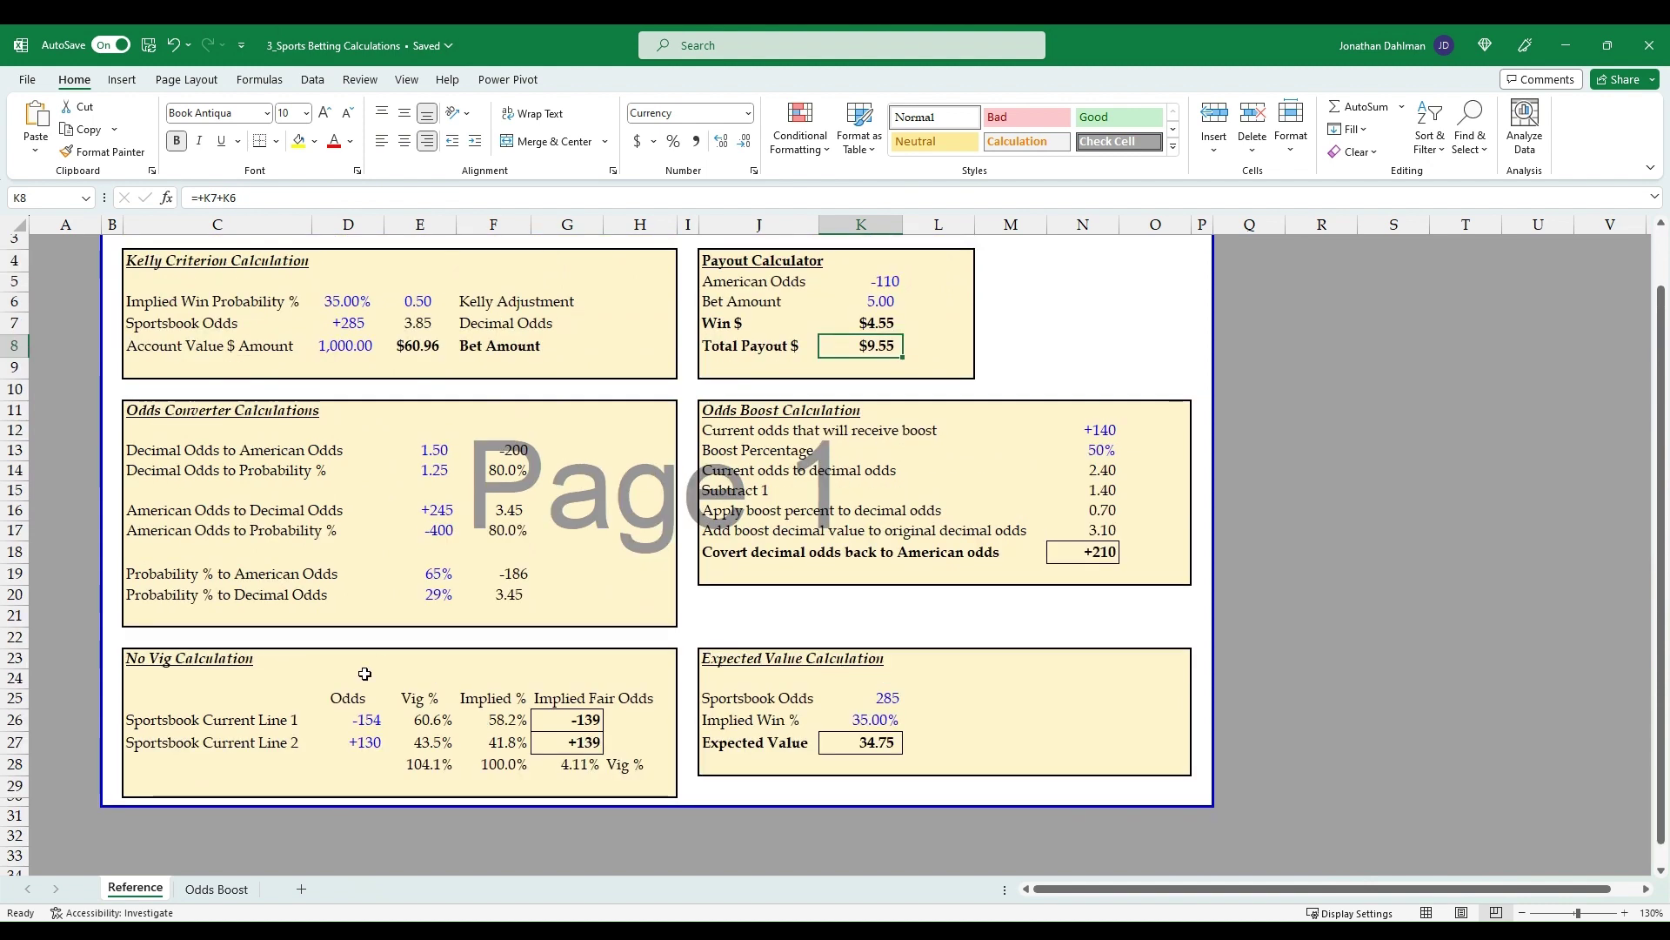
click(159, 657)
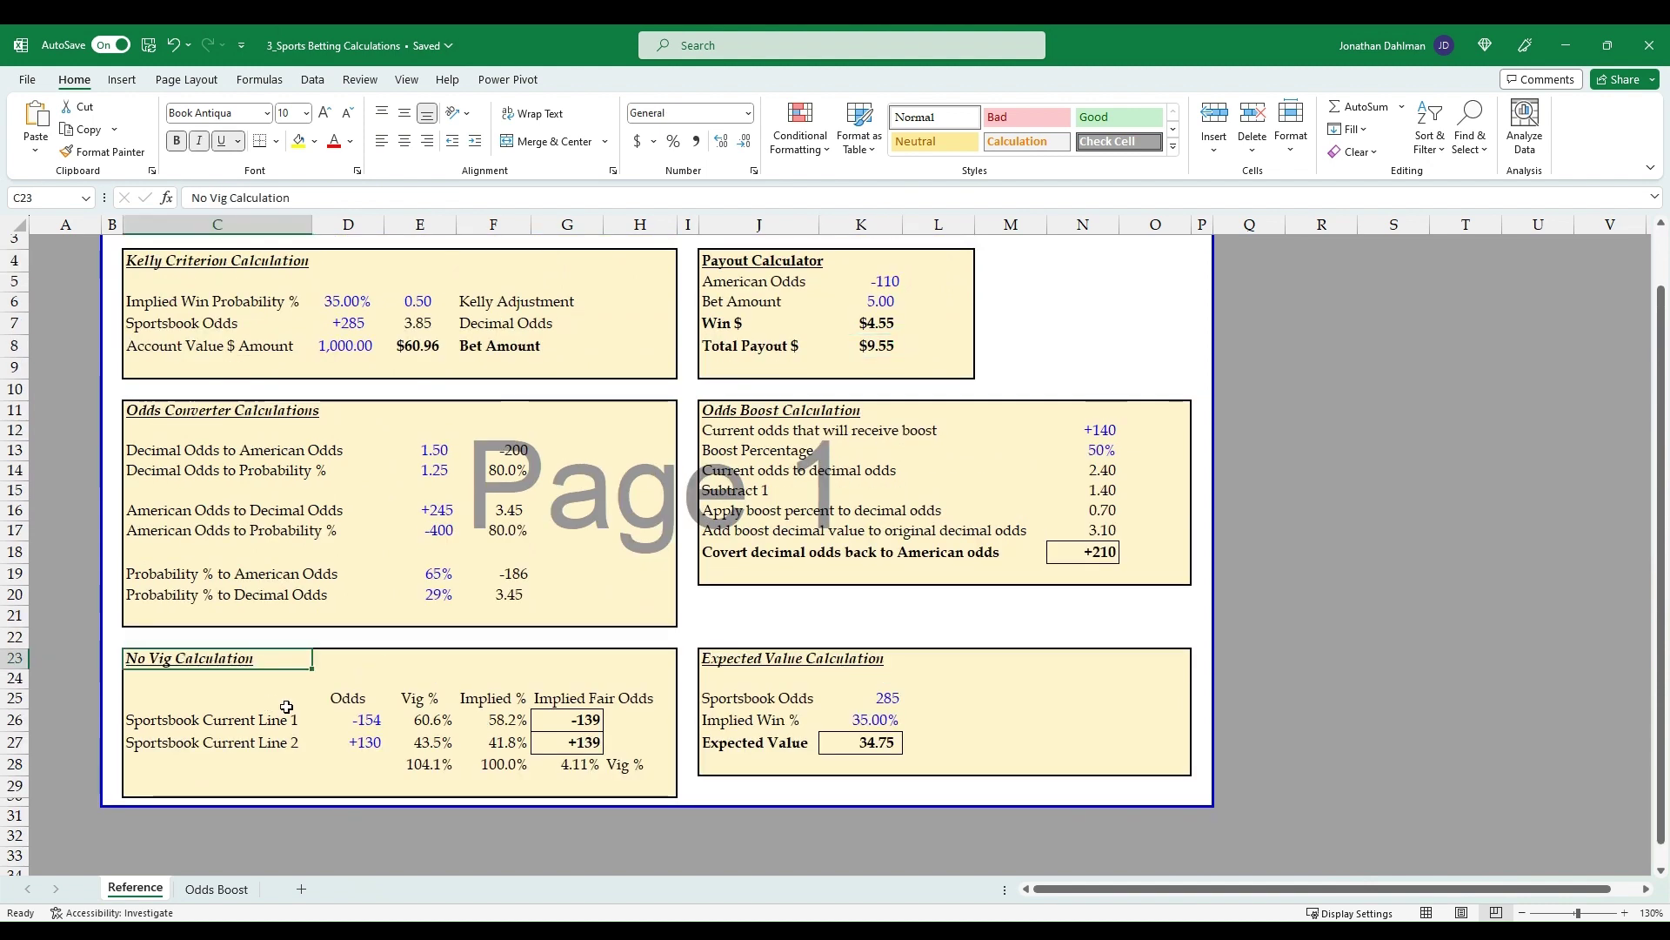
click(365, 721)
click(366, 744)
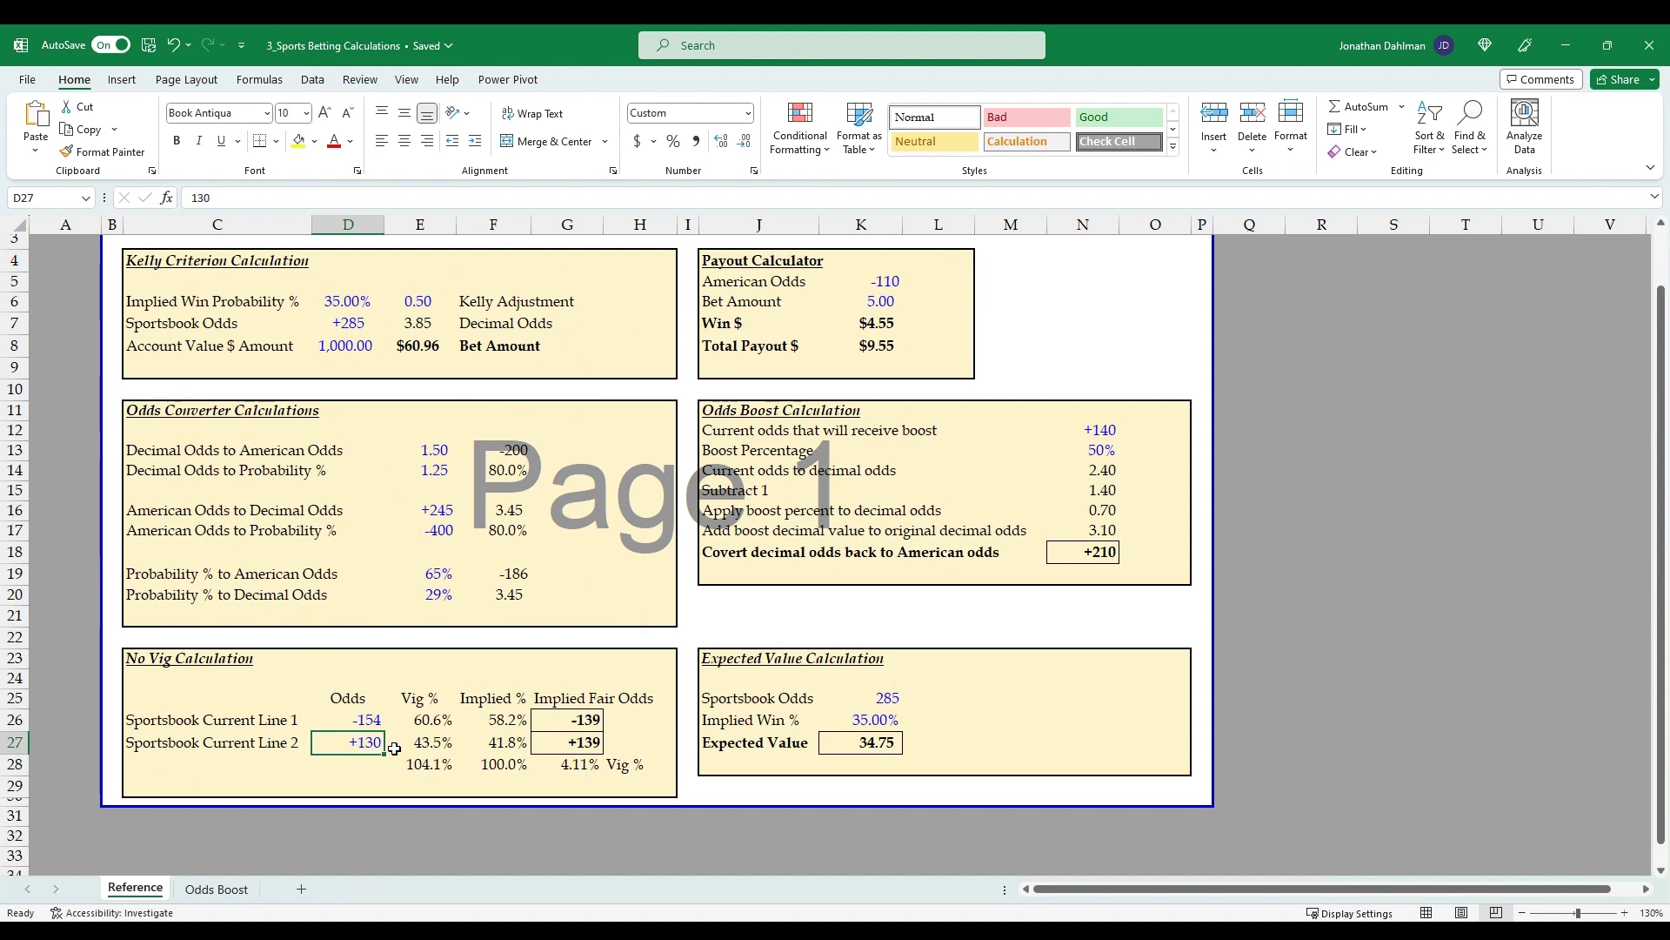
click(435, 723)
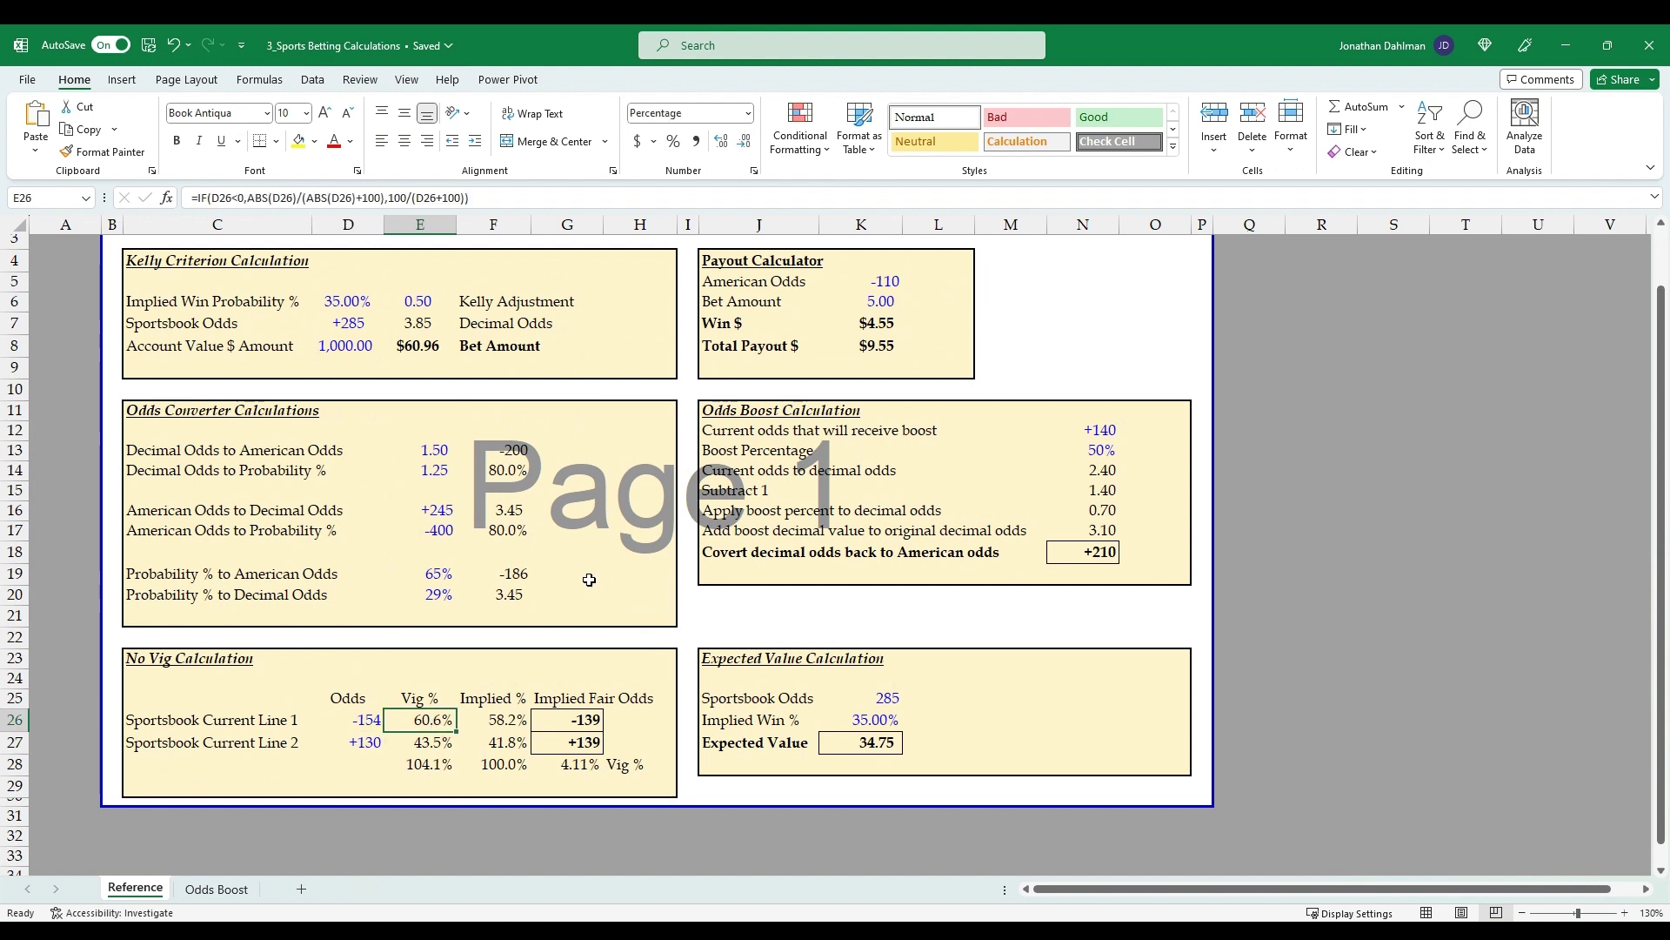
key(F2)
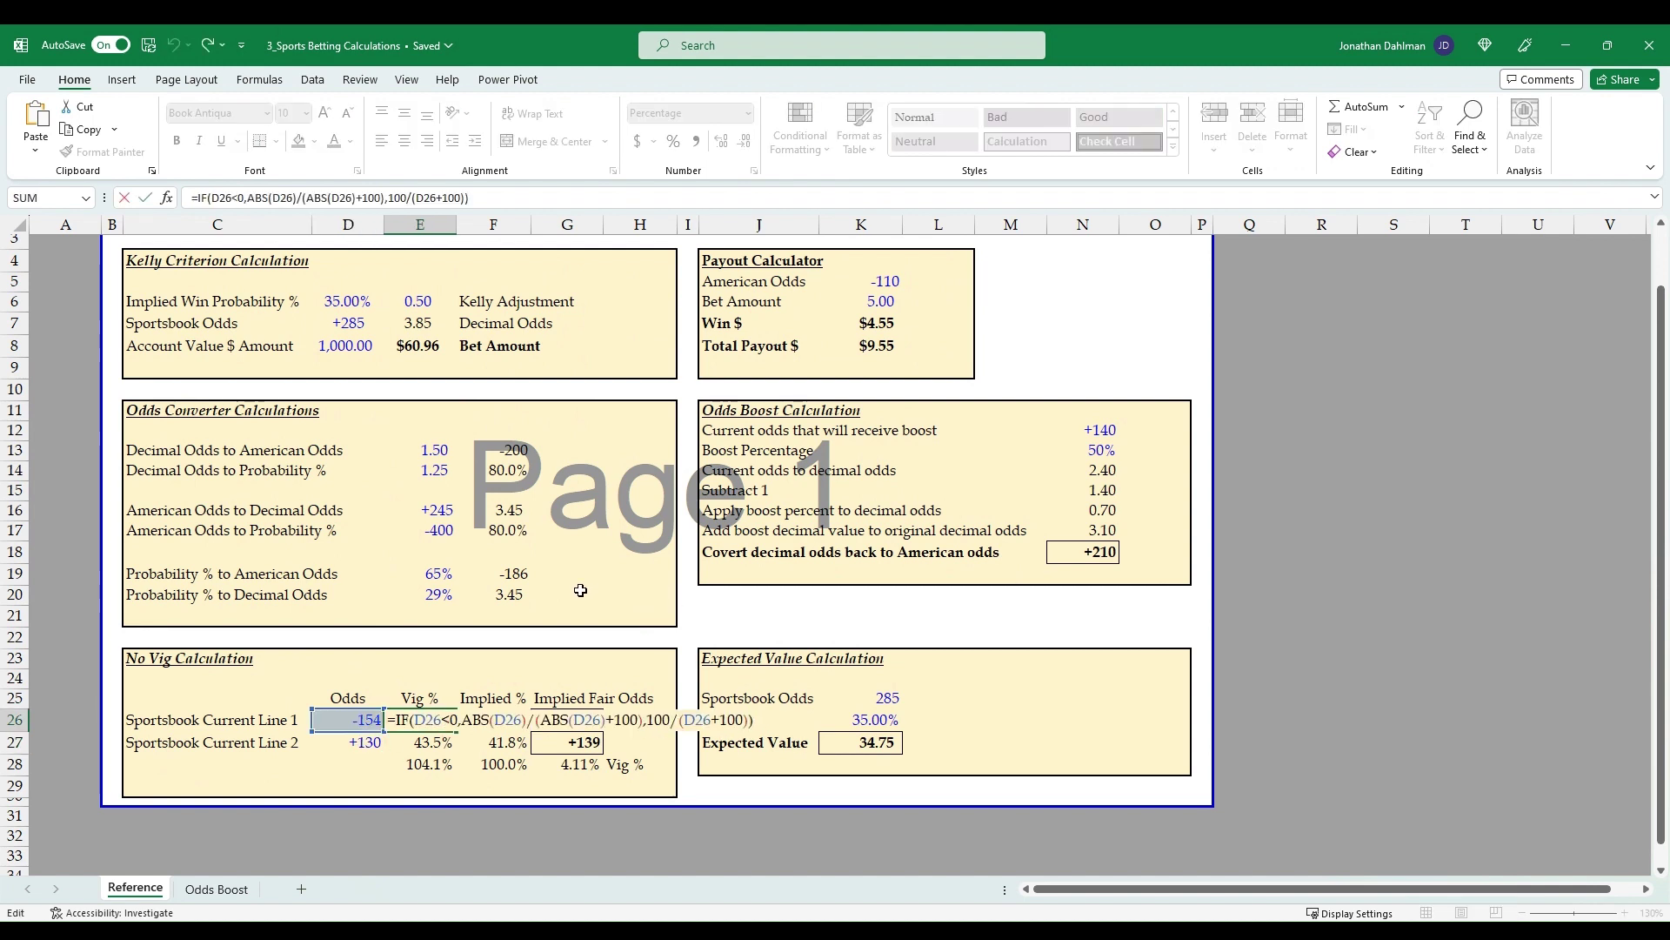
key(Escape)
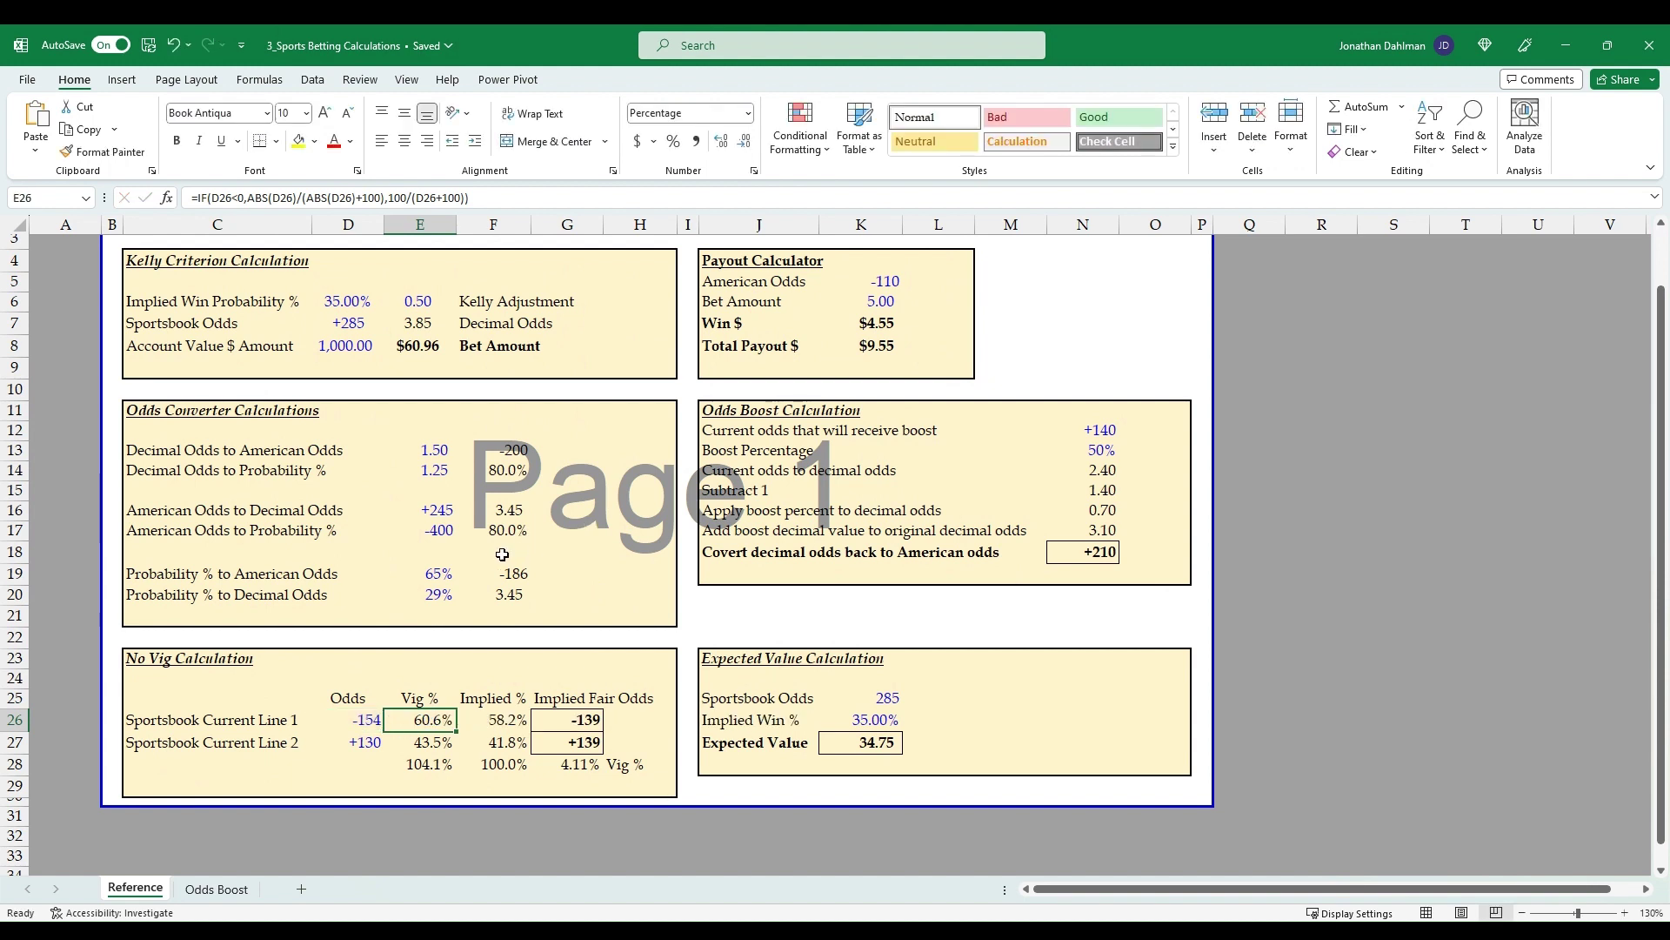
click(485, 528)
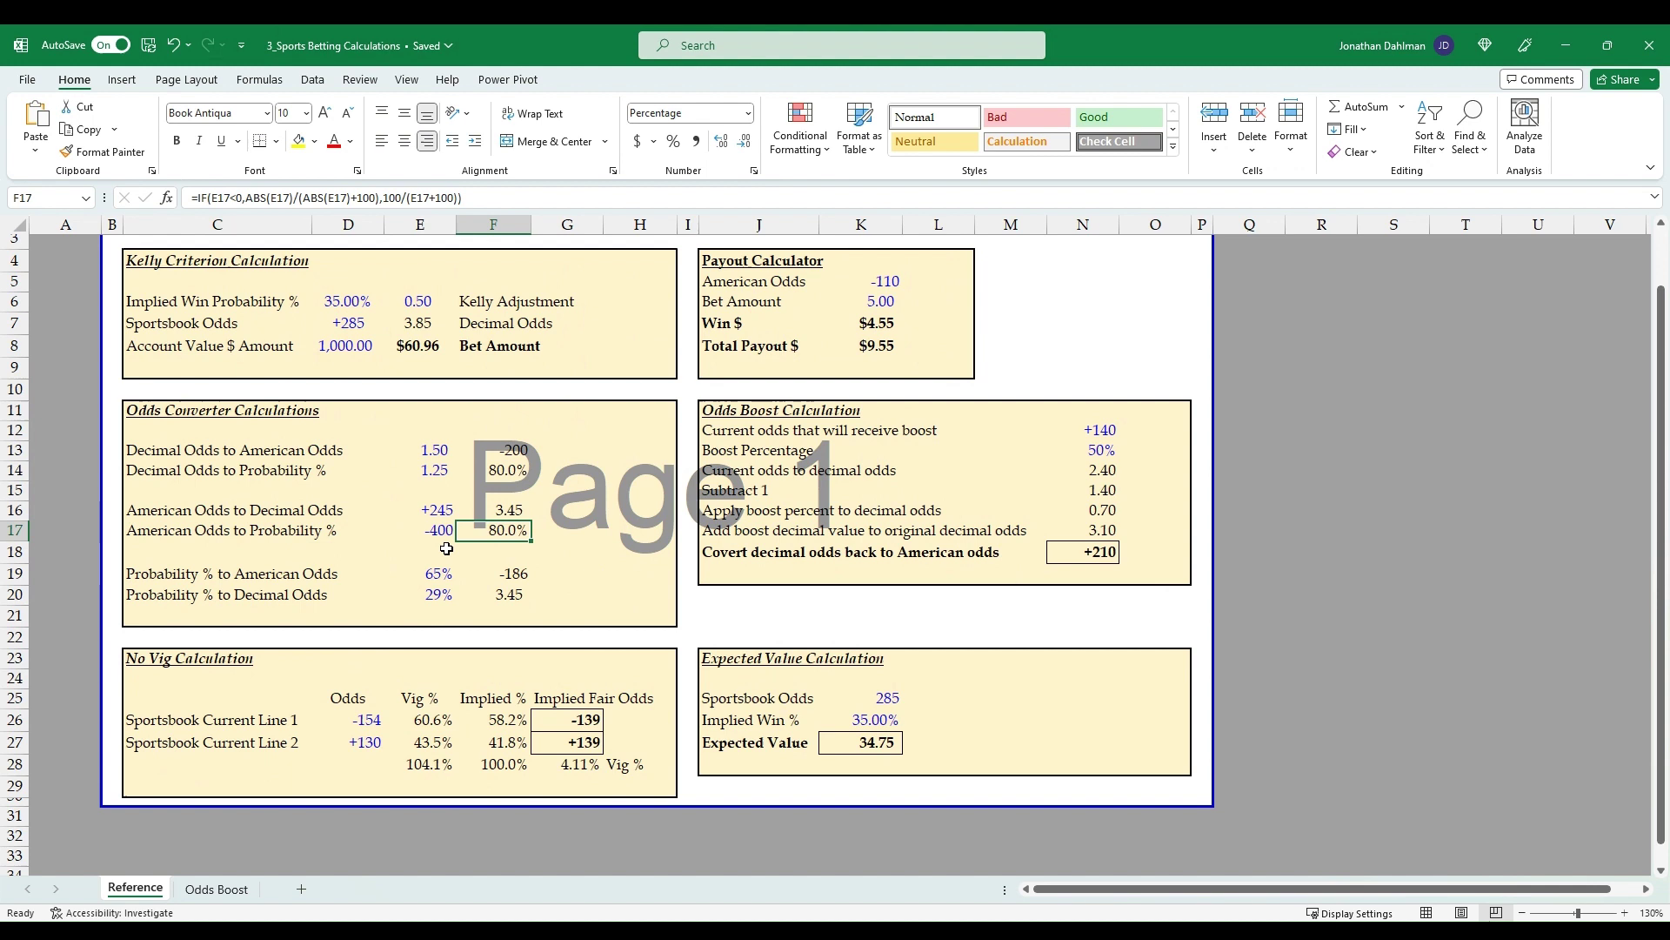
click(432, 741)
click(426, 760)
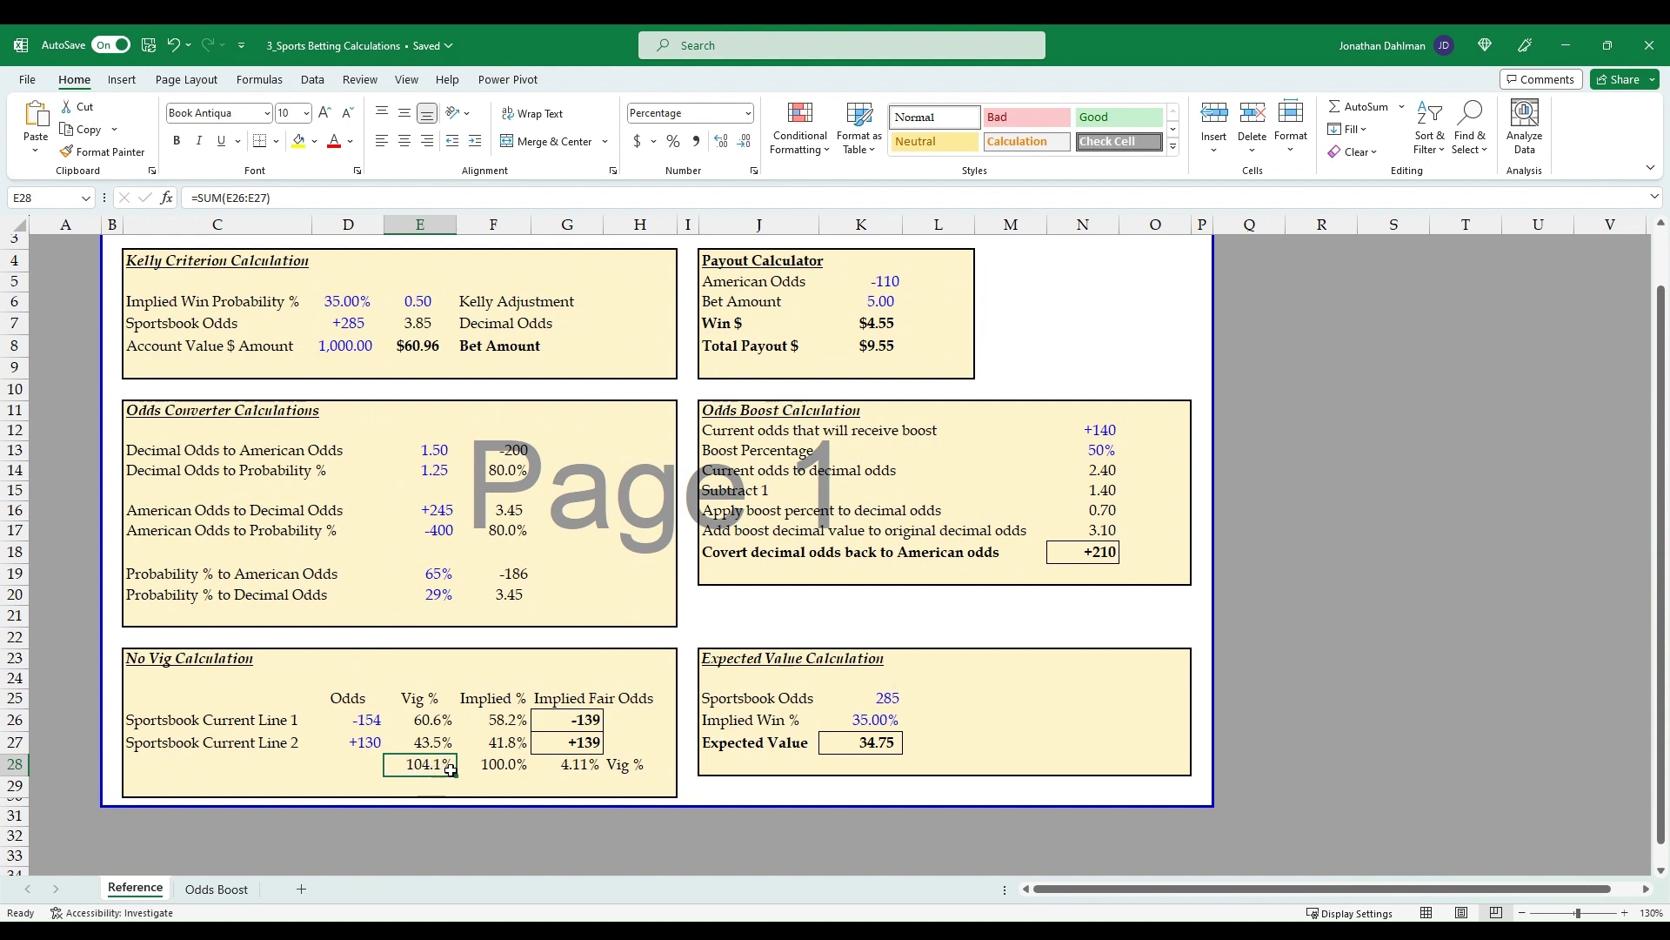
click(575, 769)
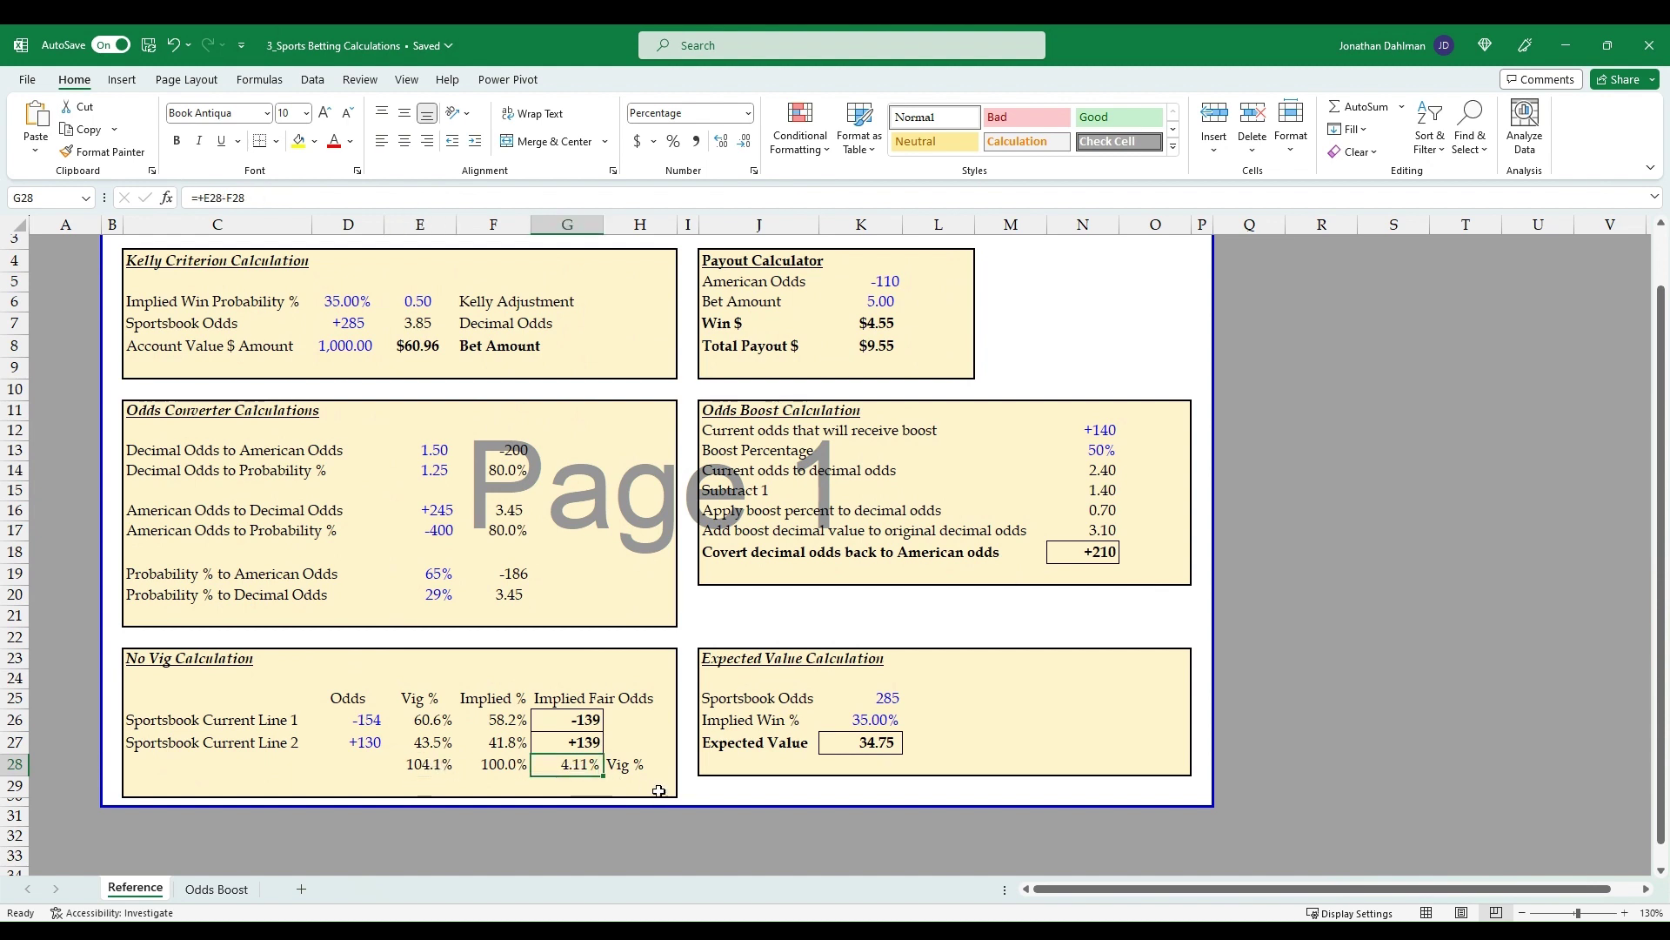
click(506, 724)
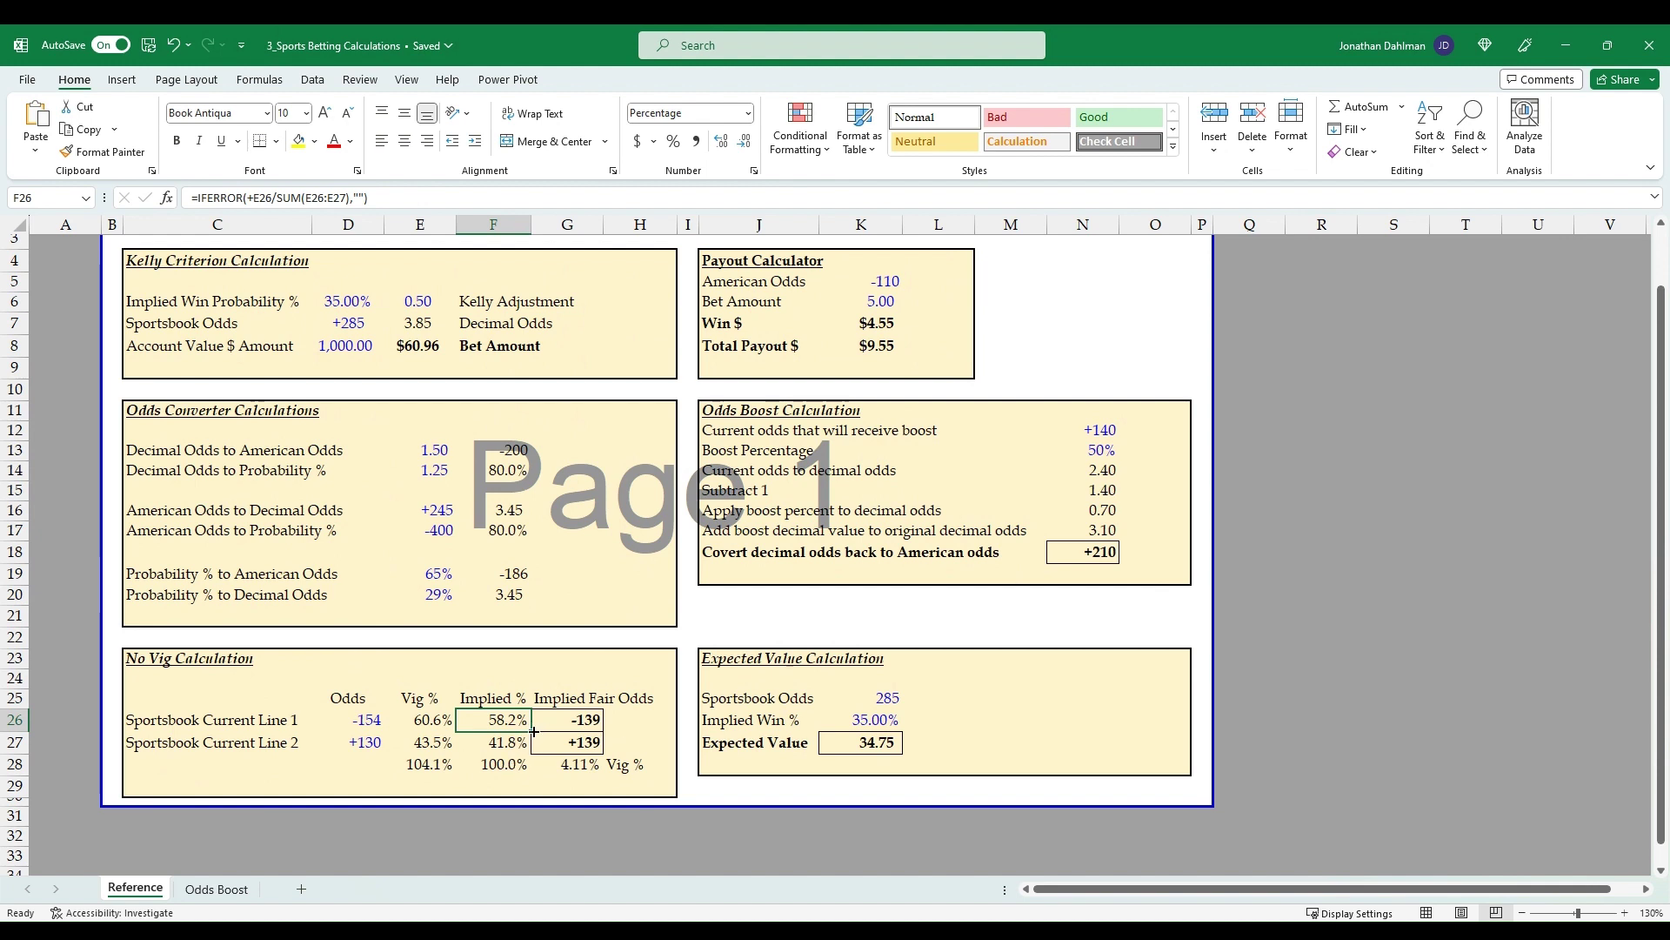
click(341, 296)
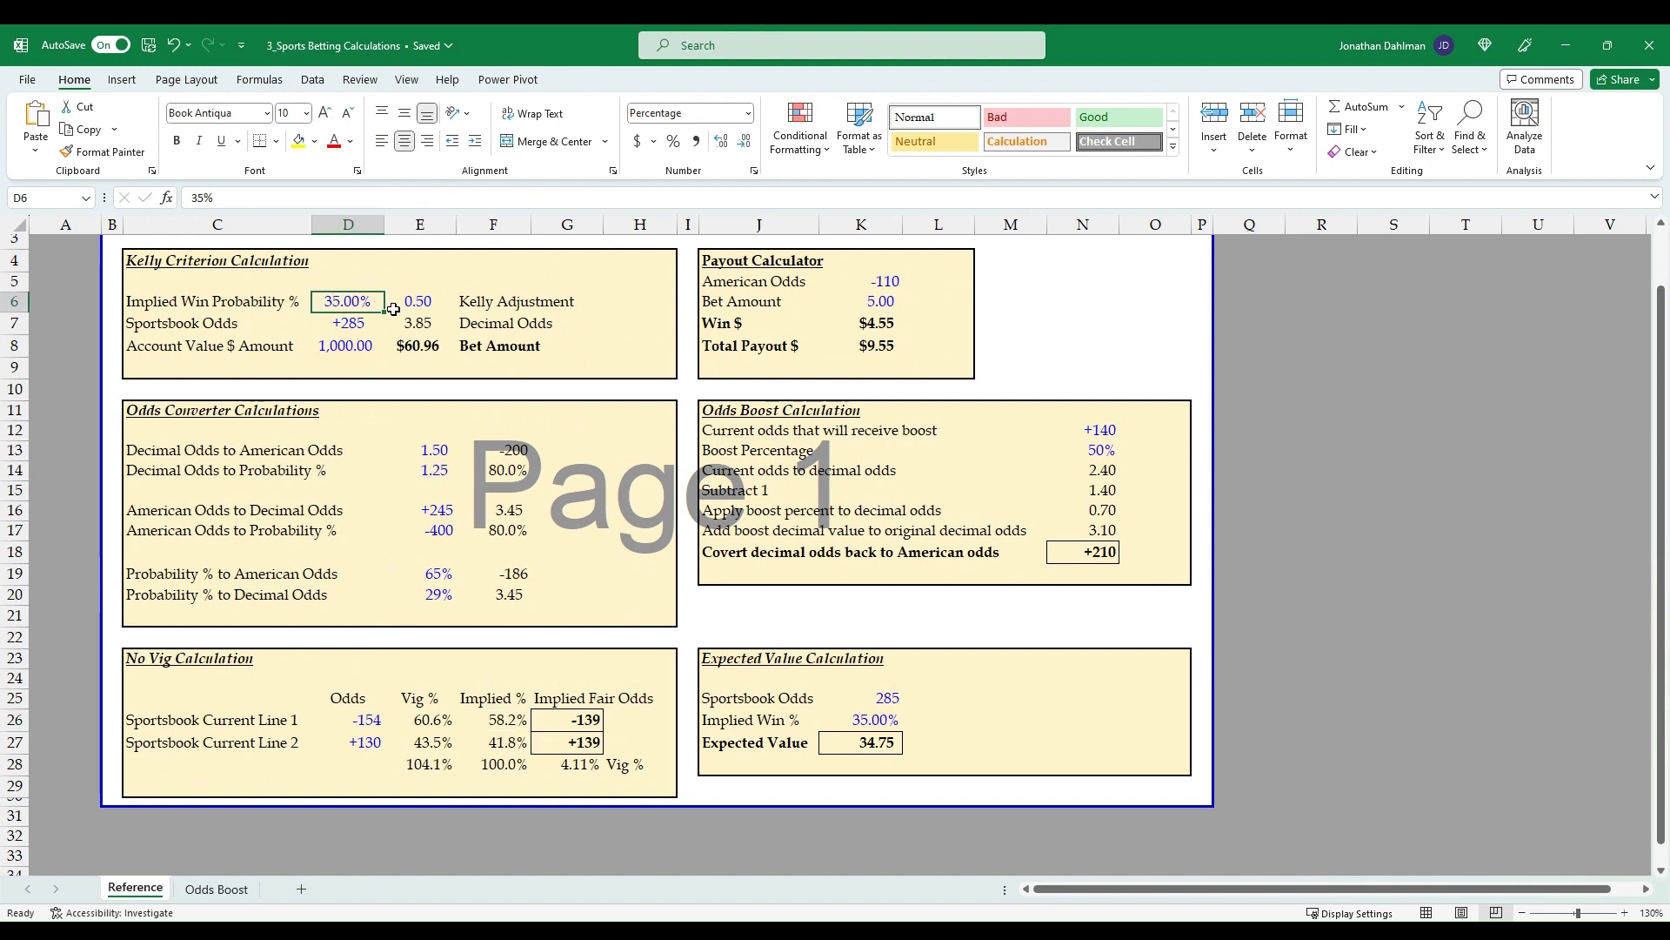
click(503, 722)
key(F2)
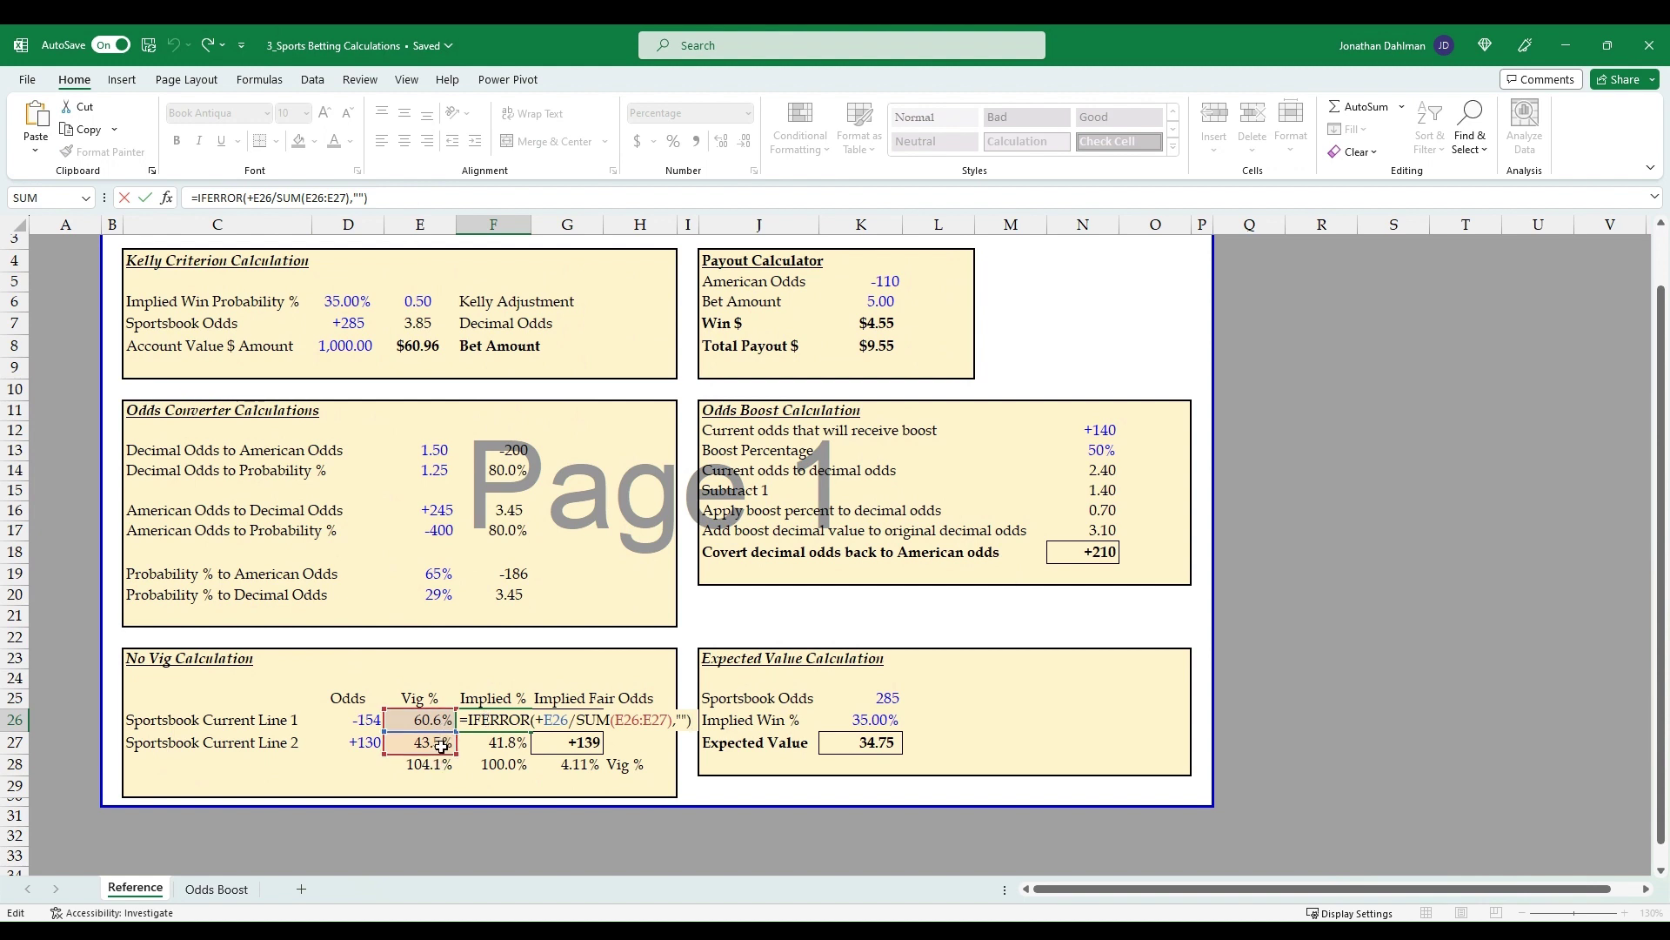
key(Escape)
click(507, 746)
double_click(507, 746)
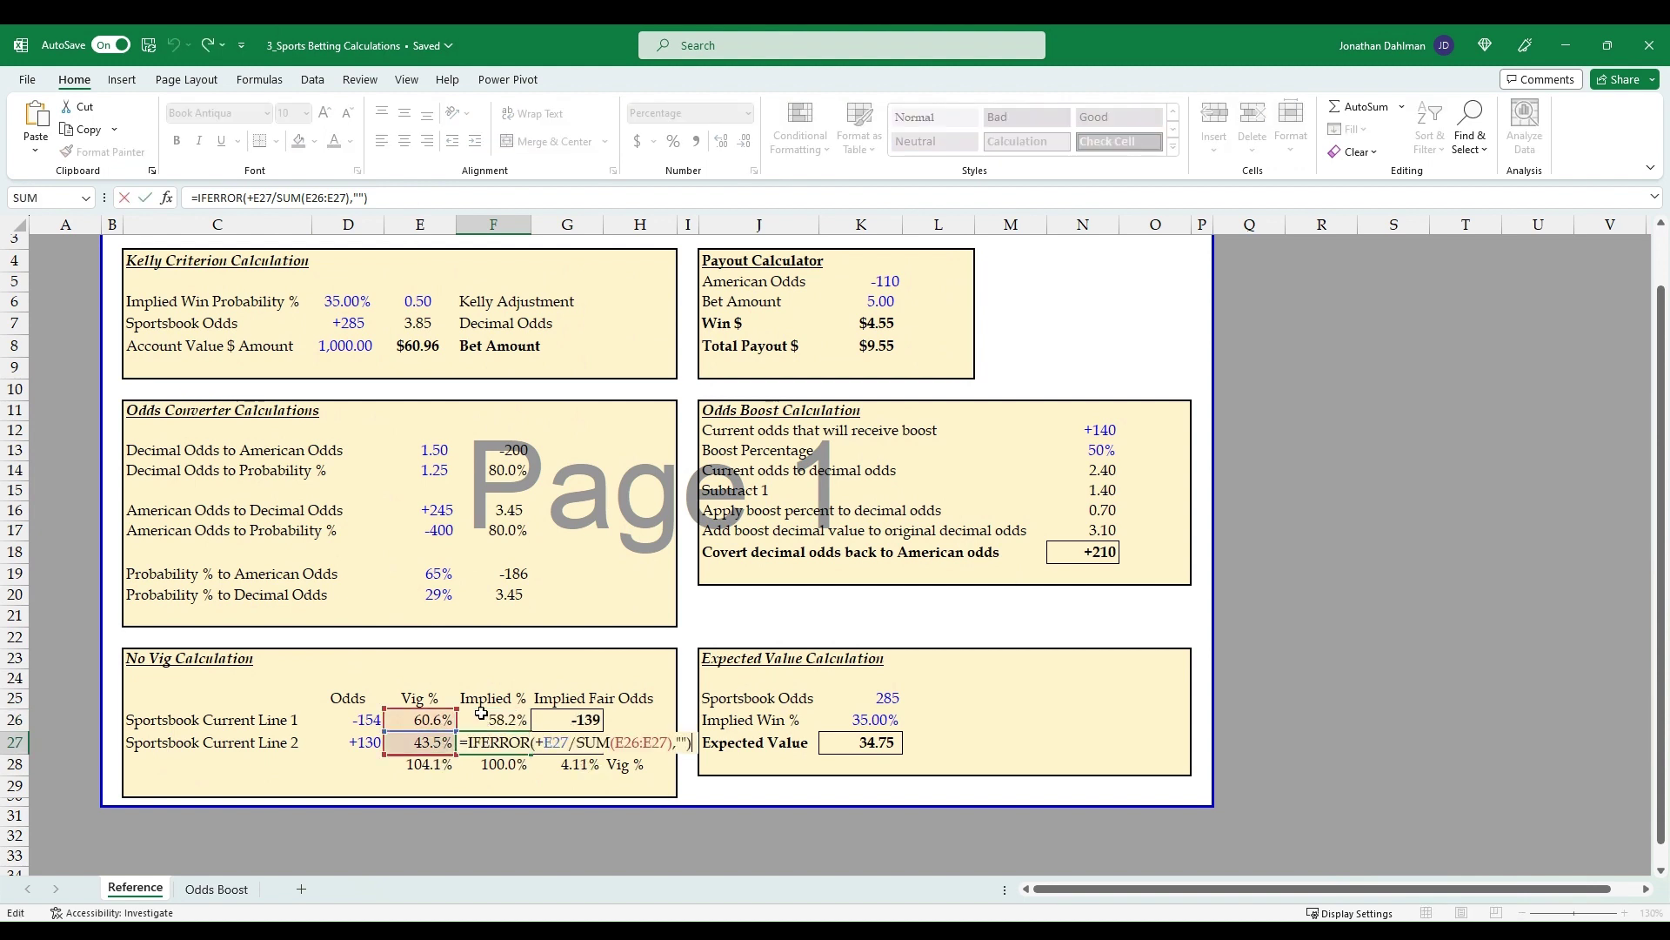
key(Escape)
click(518, 729)
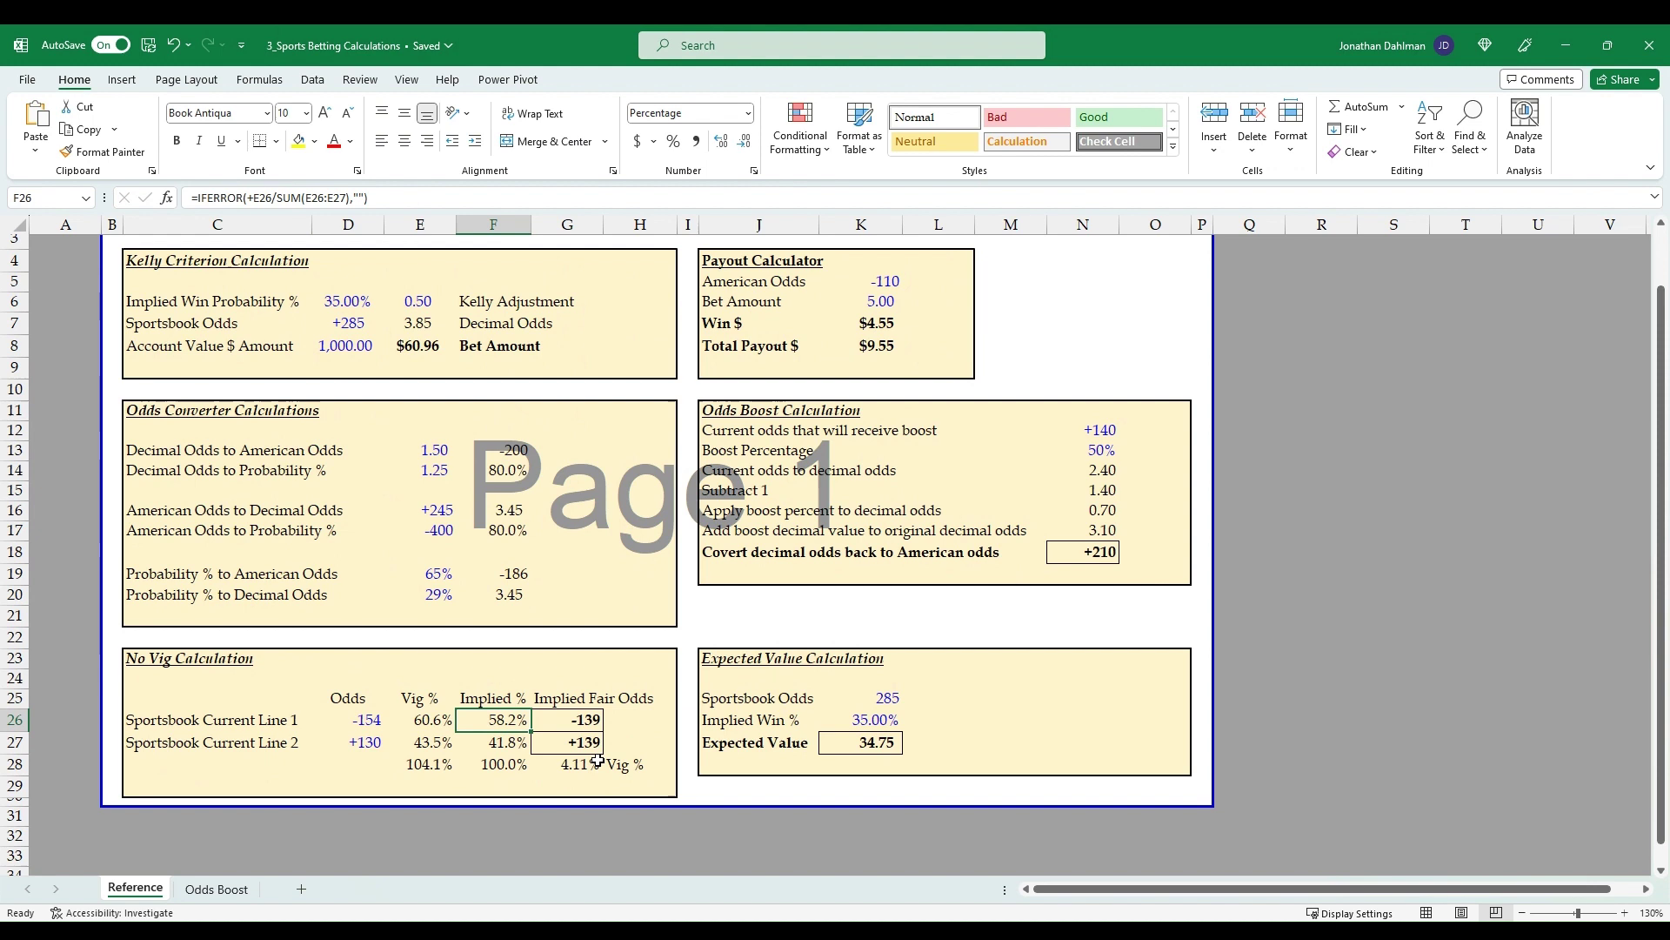
click(516, 744)
click(505, 766)
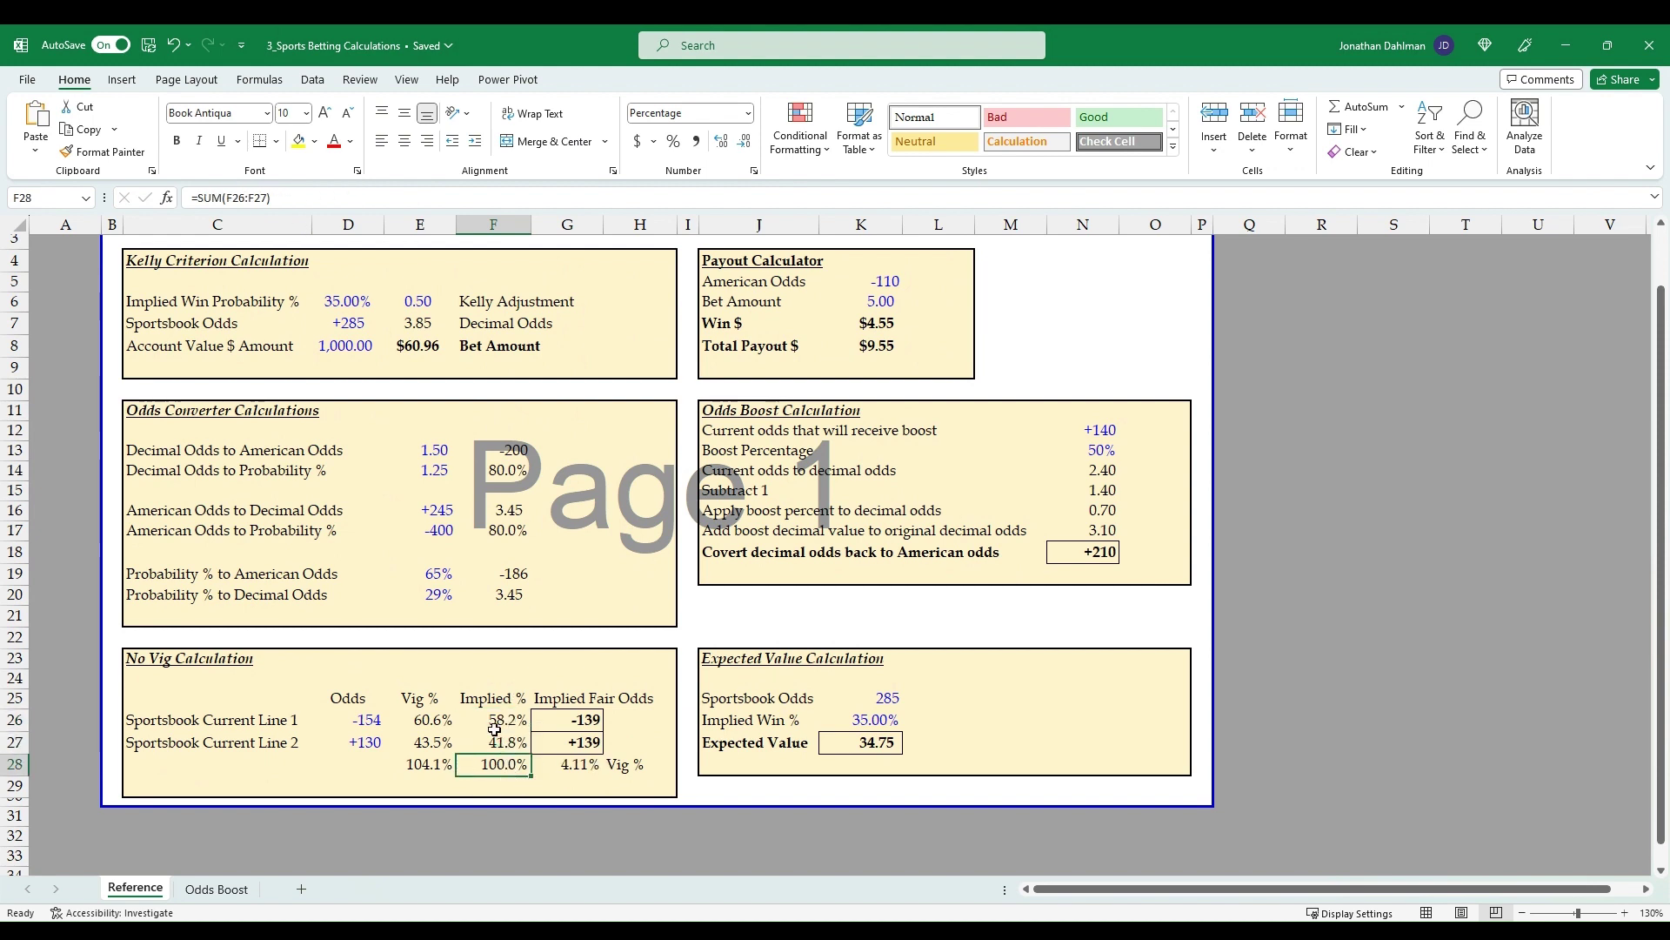
drag(568, 720, 569, 743)
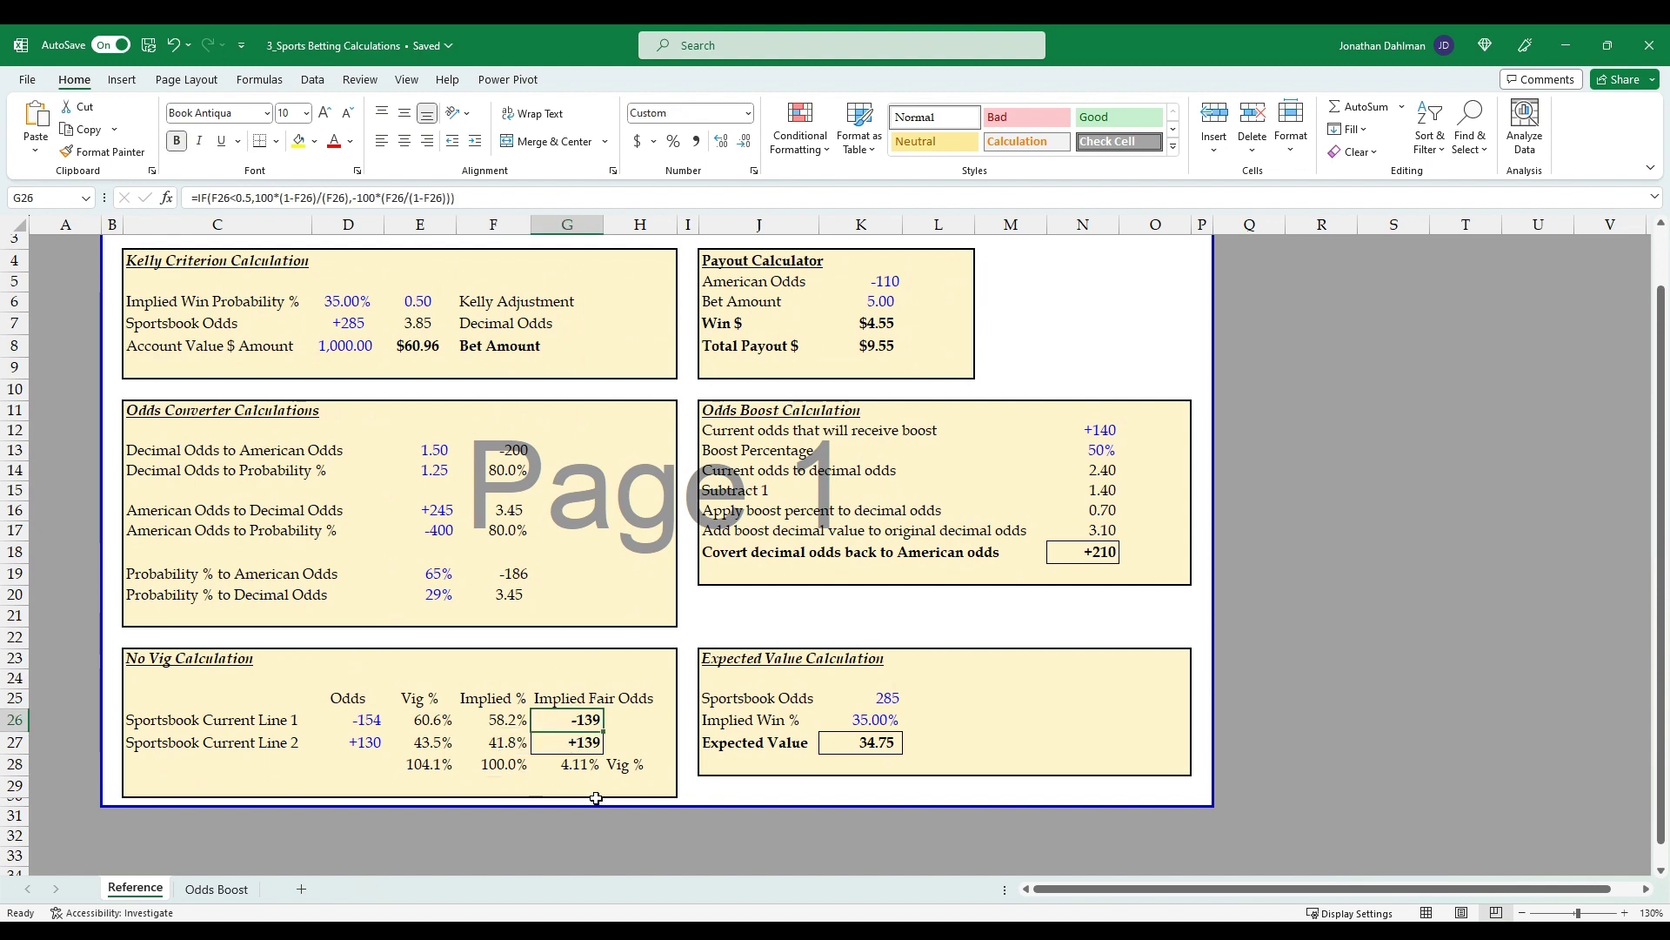
click(589, 744)
key(Up)
- Change the Expected Value sportsbook odds to 145 and the implied win percentage to 41.8
click(879, 698)
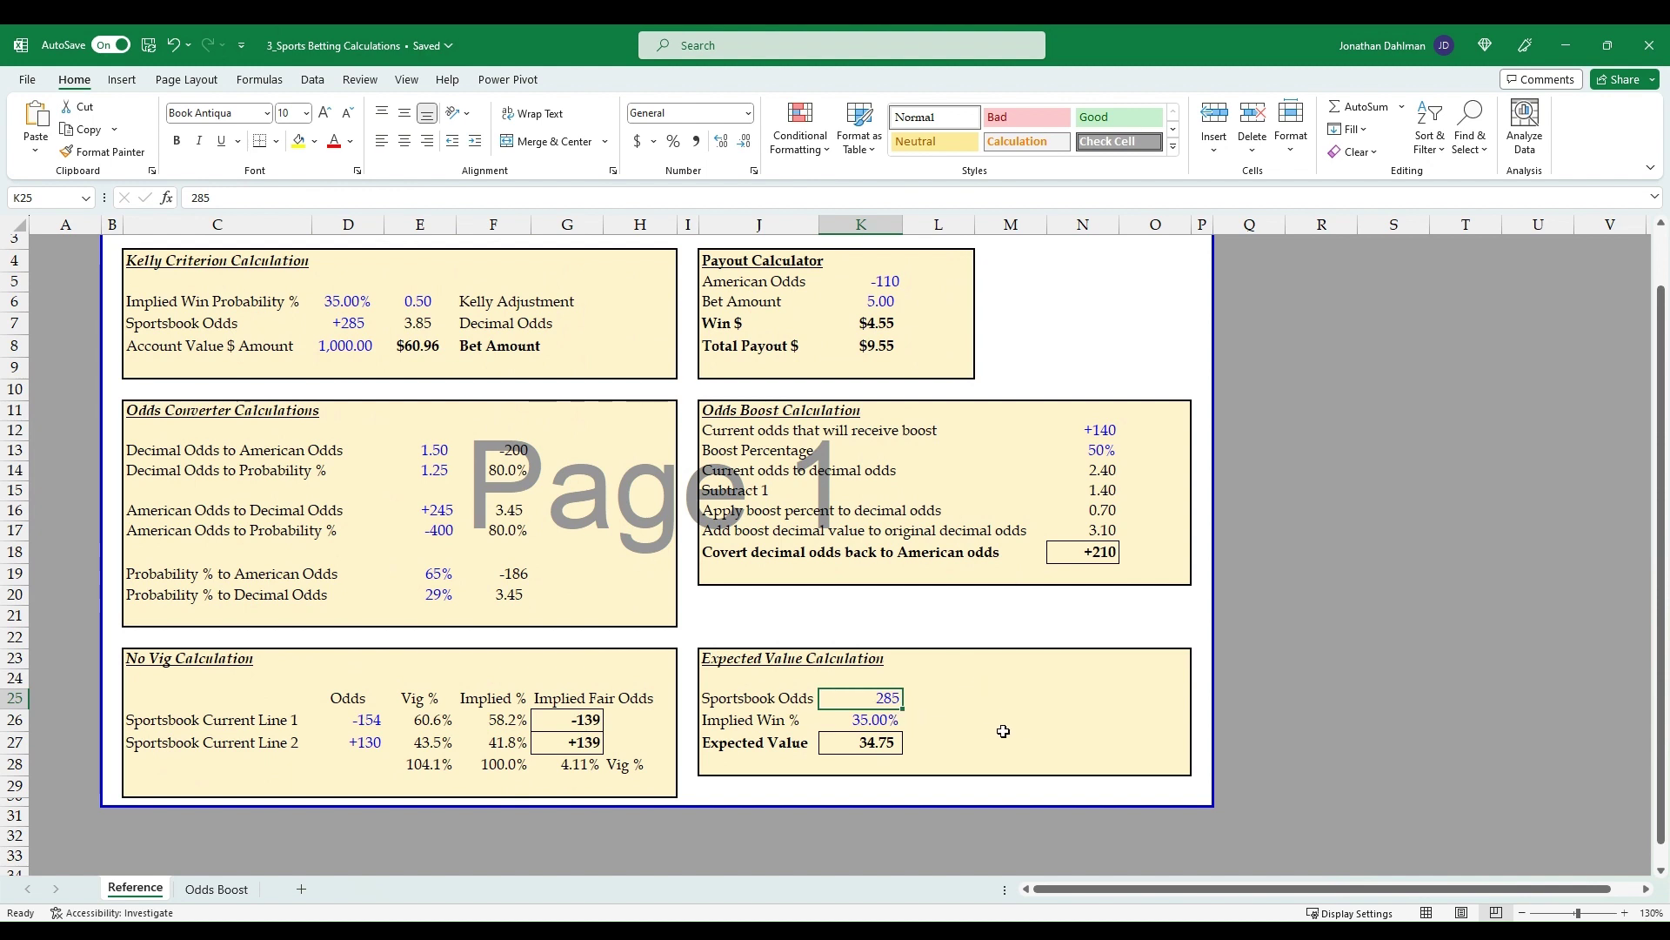
key(Down)
key(Down)
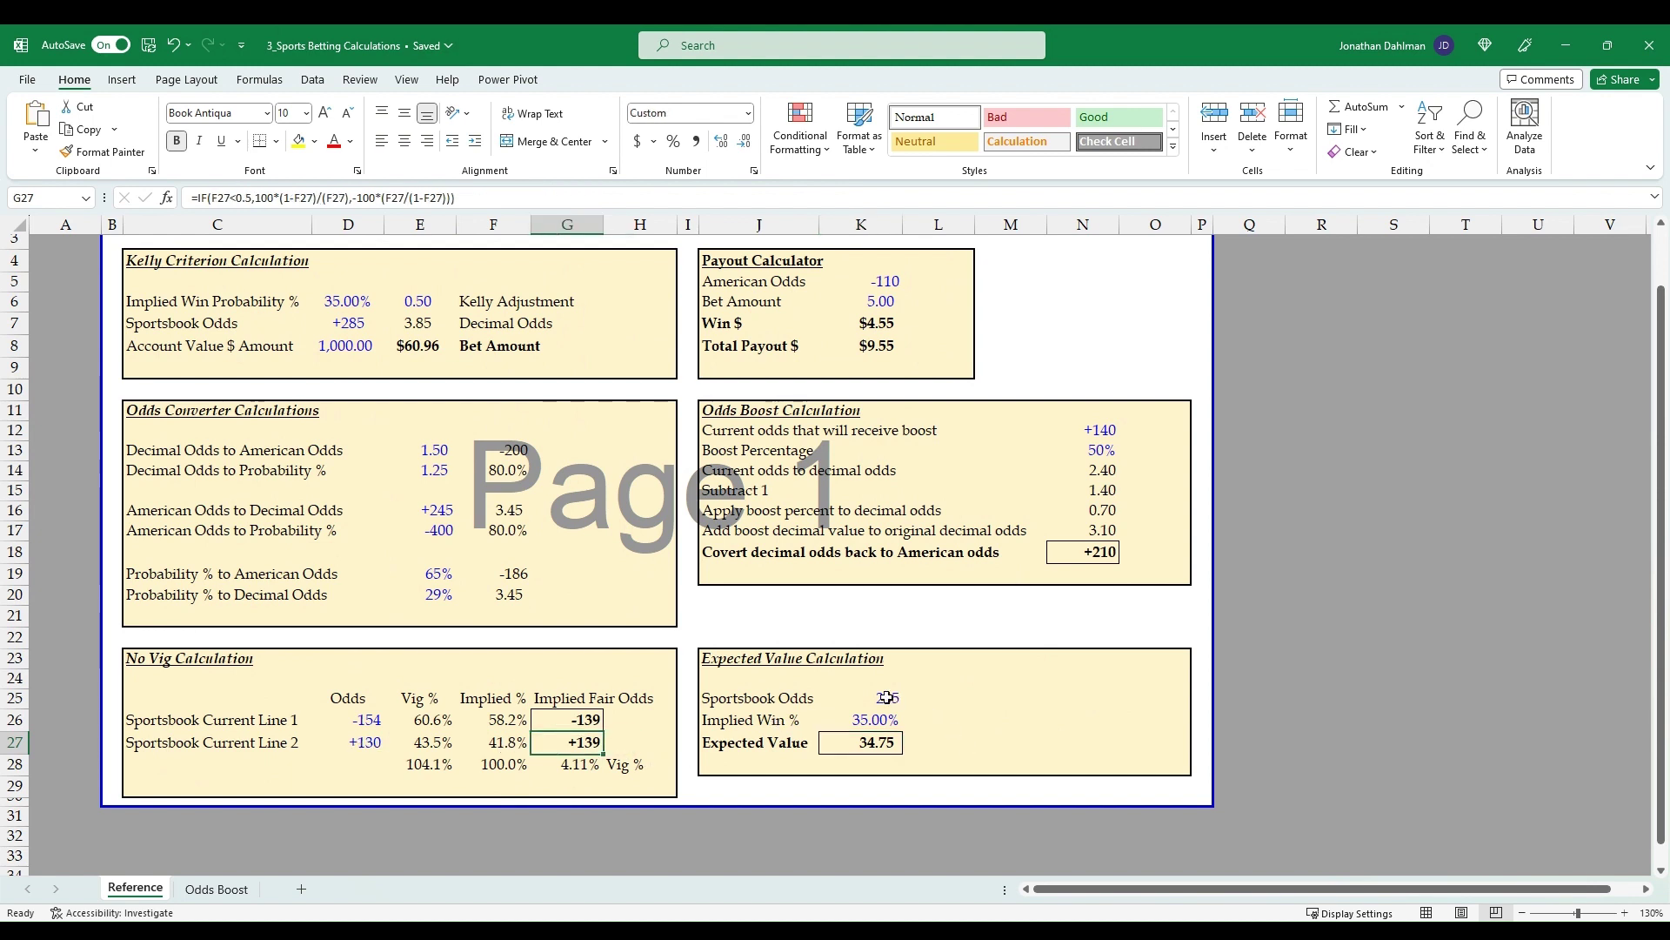
click(885, 697)
text(145)
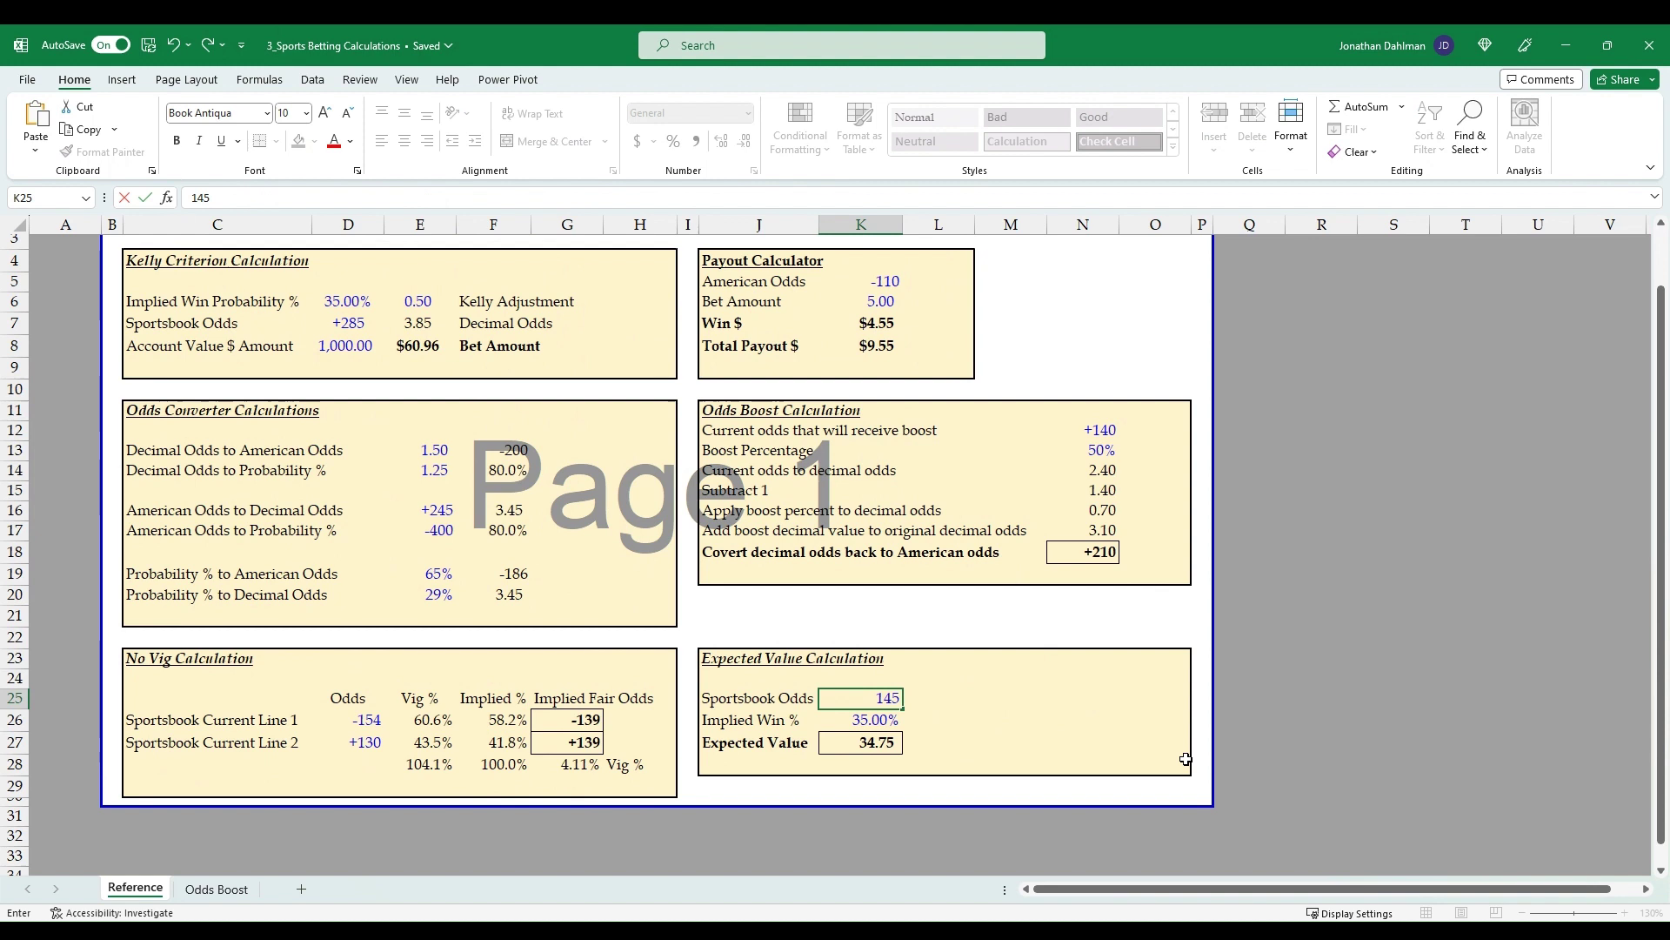
key(Return)
text(35)
key(BackSpace)
key(BackSpace)
text(41.8)
key(Return)
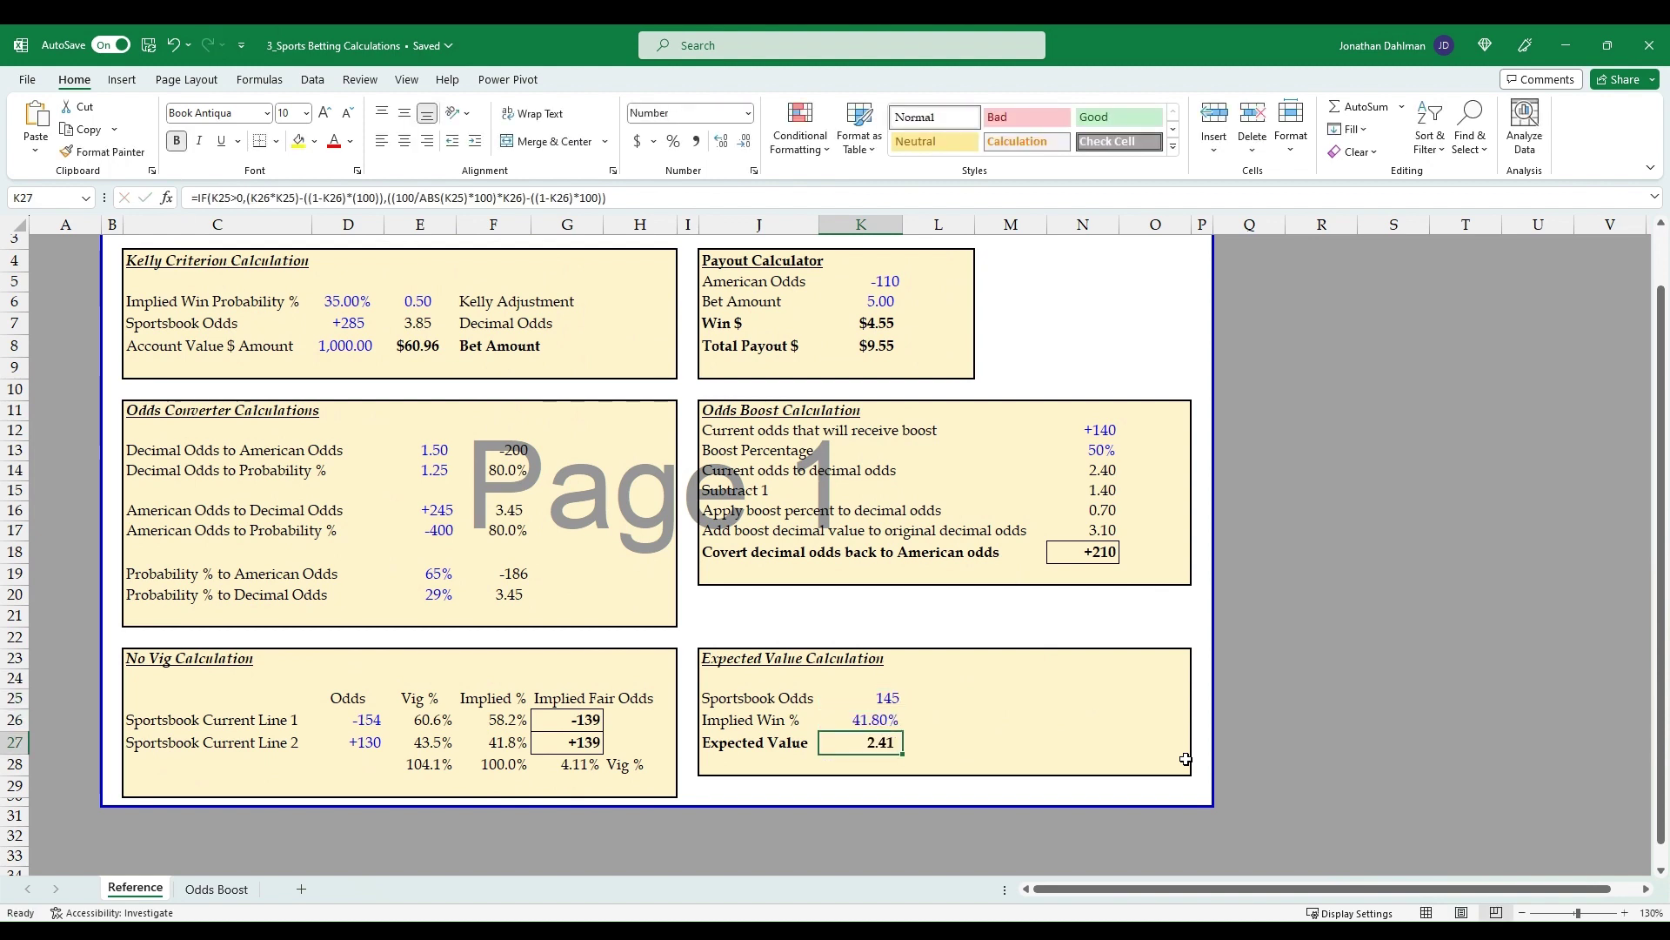
- Select the line 2 odds through fair odds values to review the No Vig line
click(581, 742)
click(889, 740)
drag(585, 739, 348, 742)
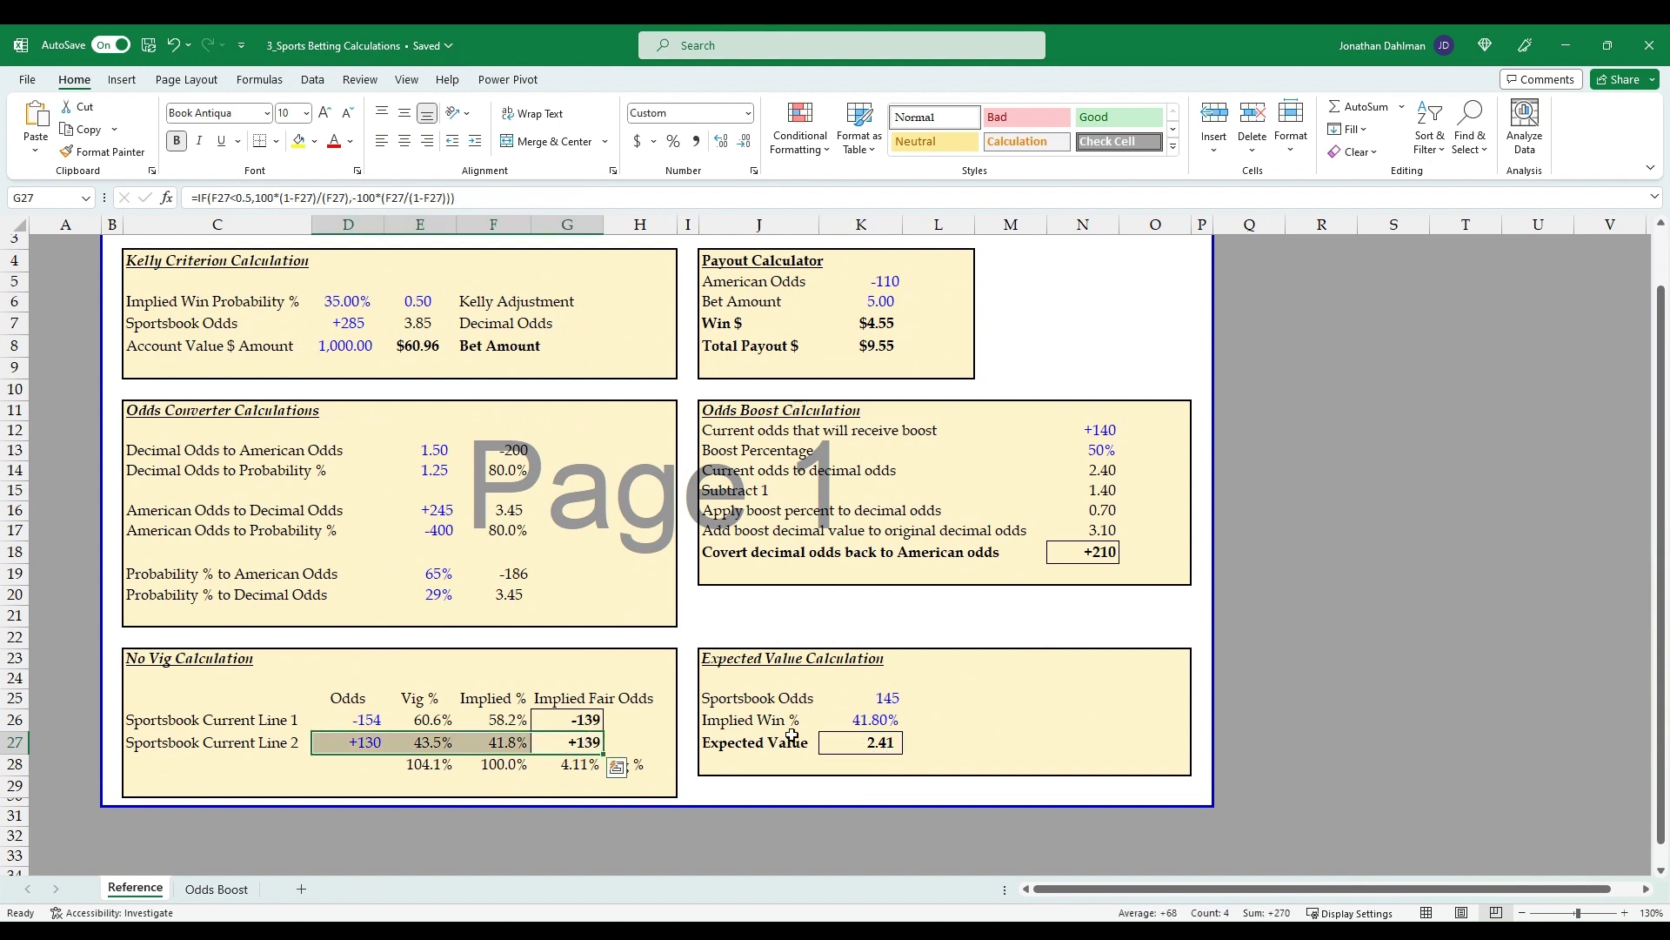
click(1000, 675)
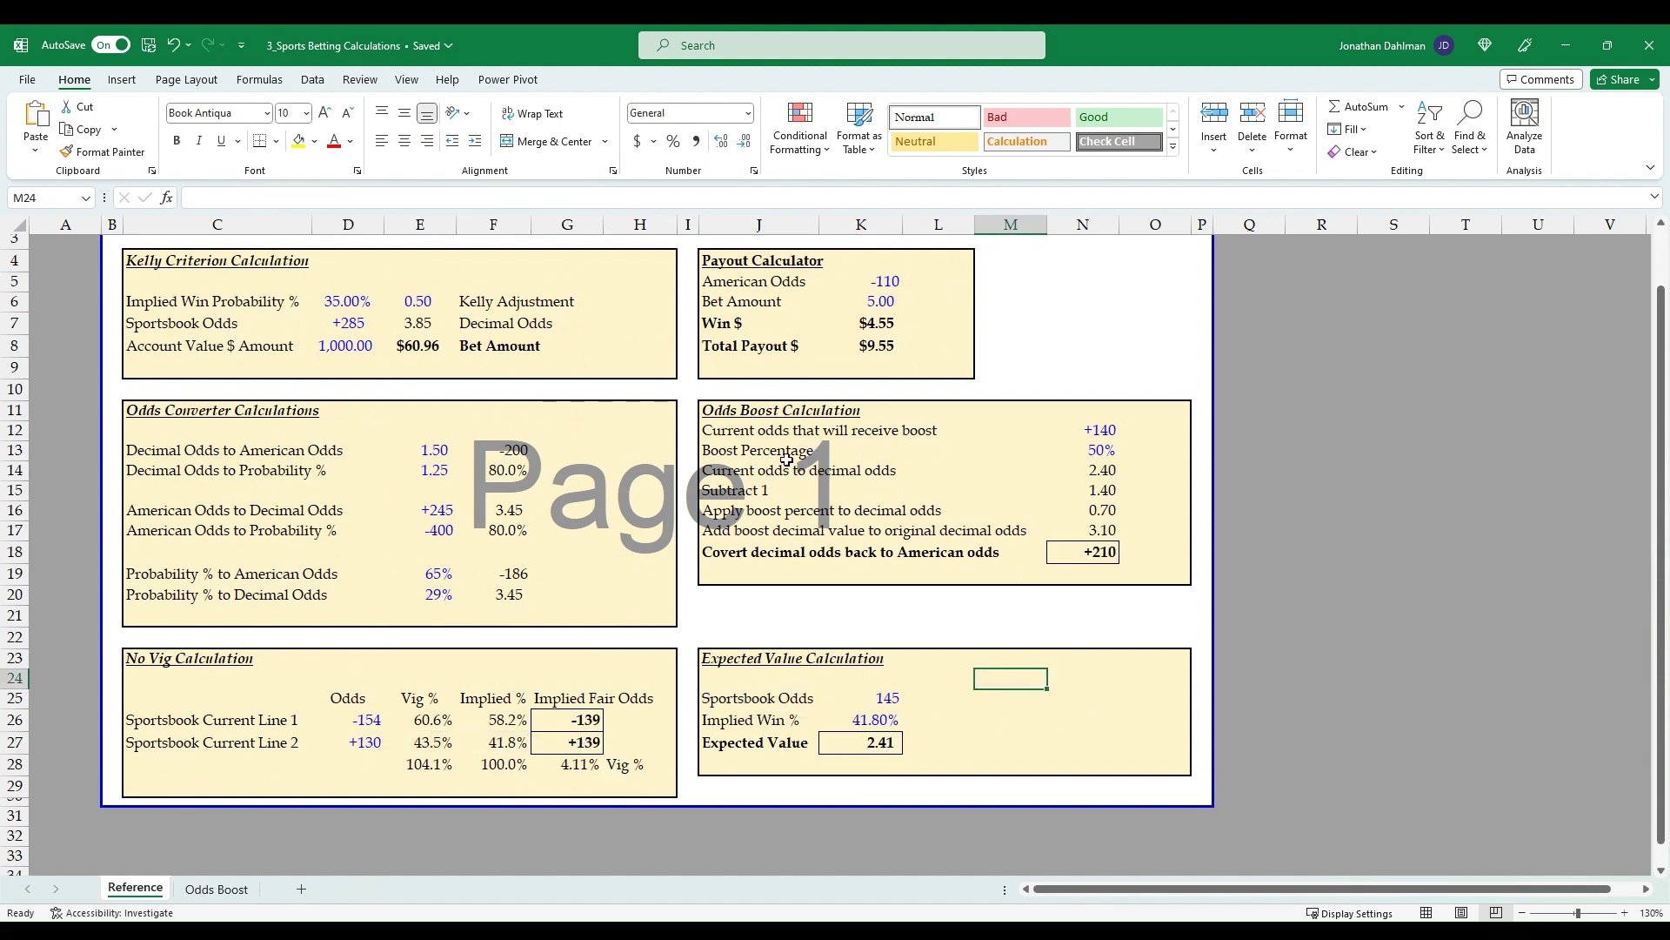
mouse_move(717, 411)
mouse_down()
mouse_move(1096, 535)
mouse_move(1145, 574)
mouse_up()
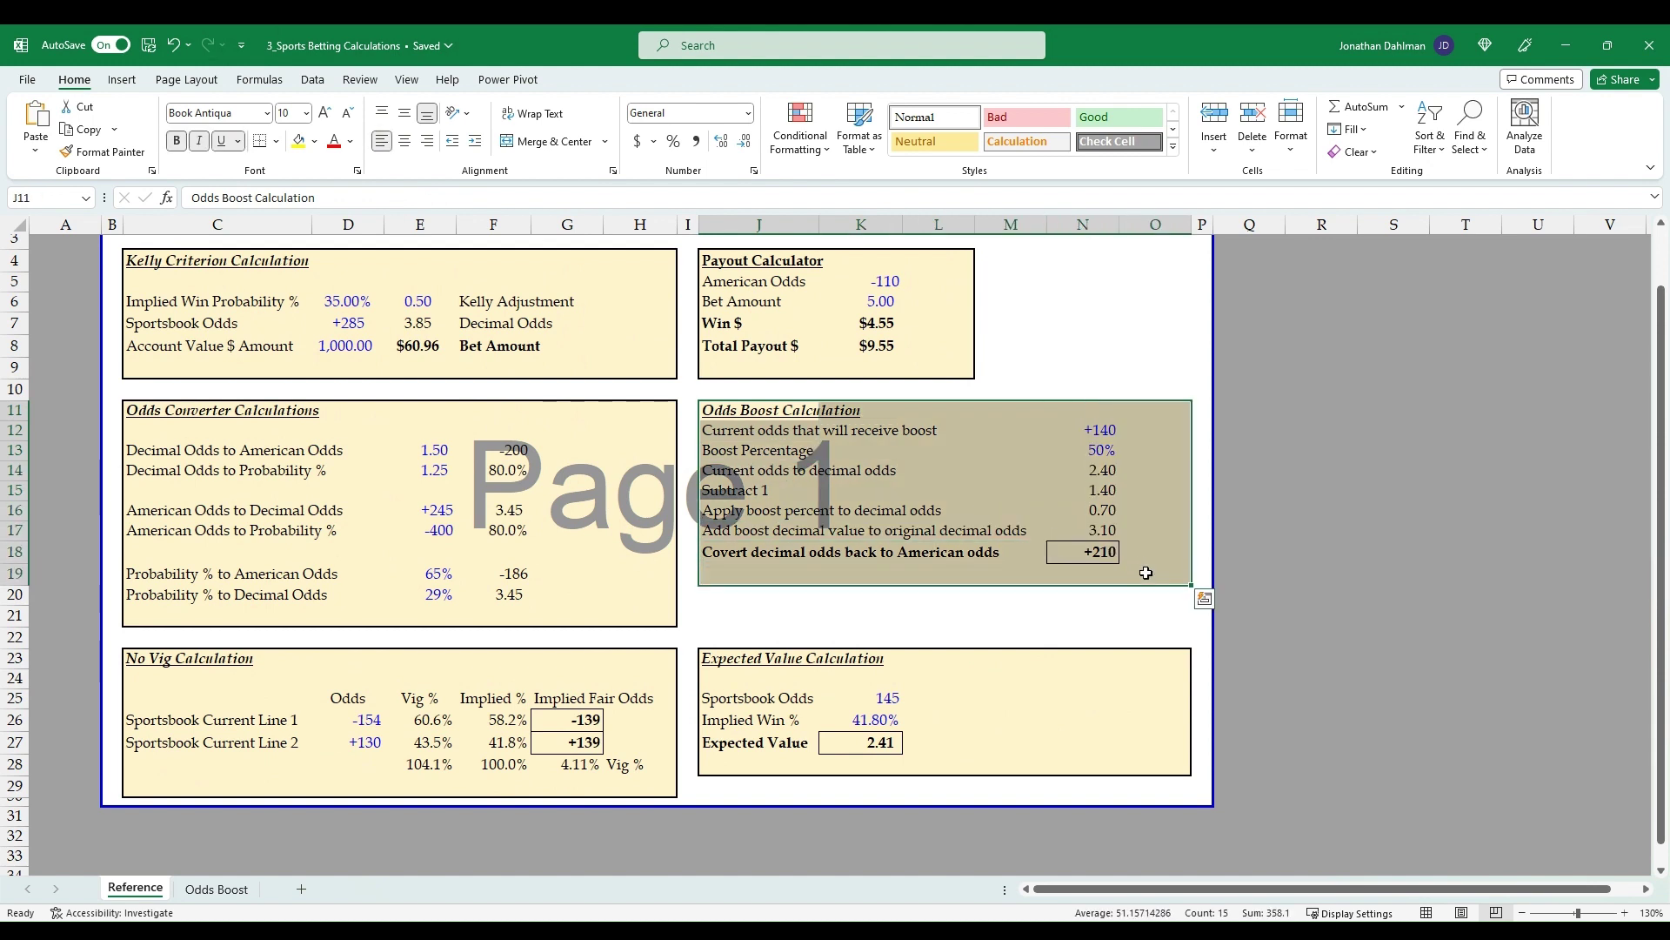
click(808, 433)
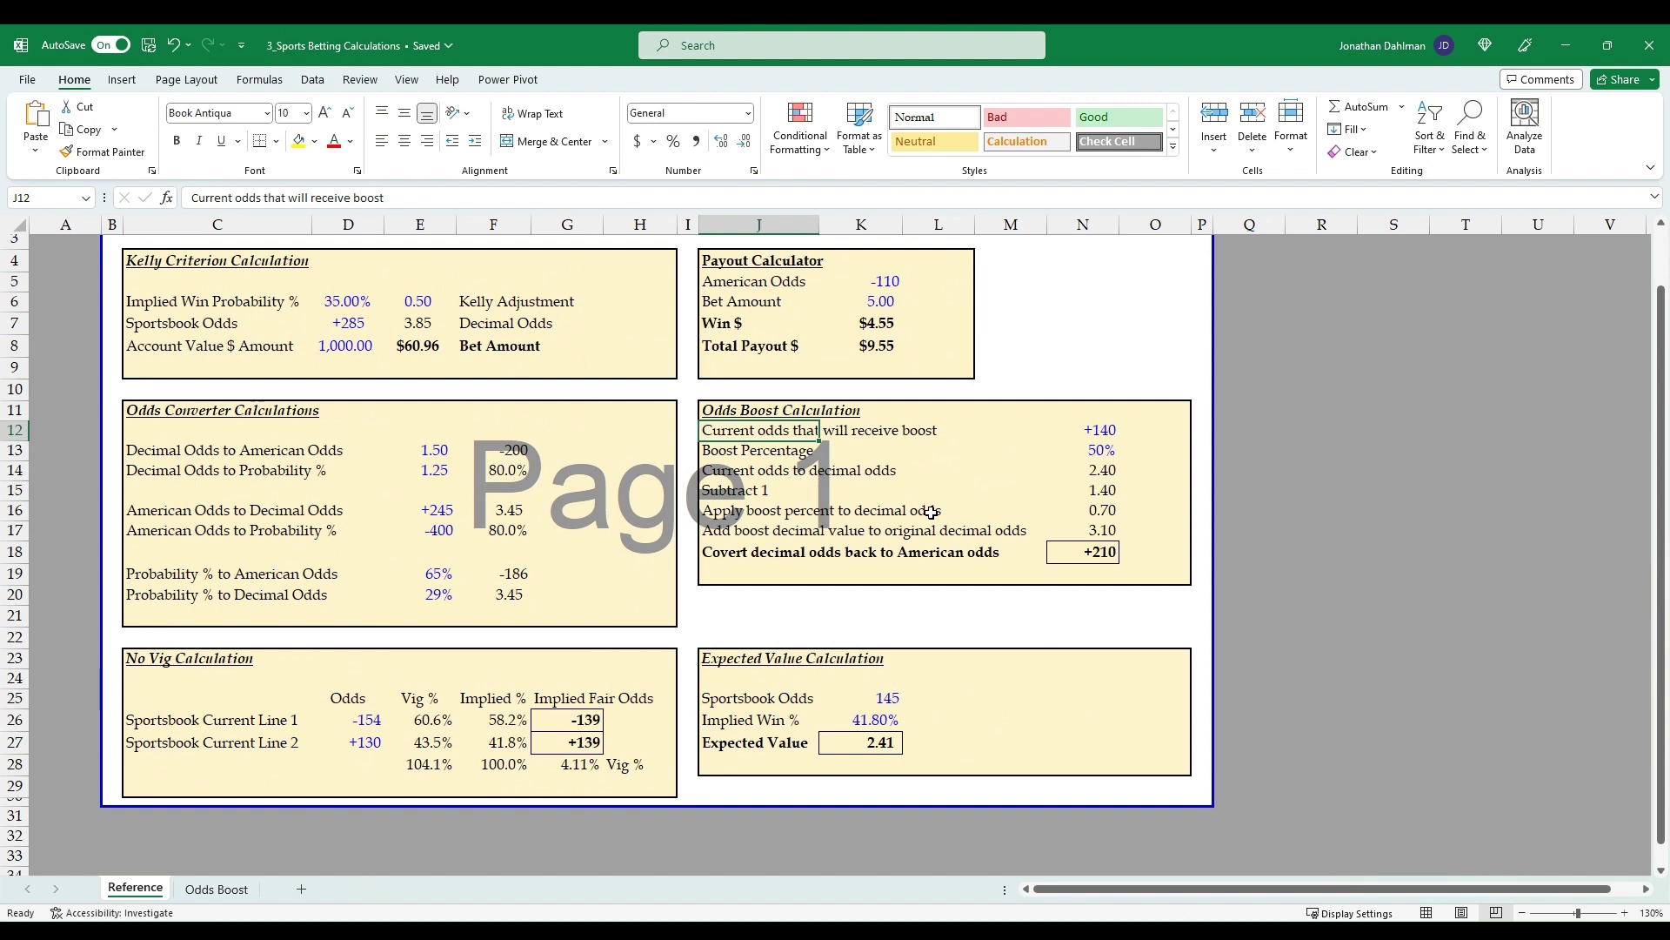
click(1065, 432)
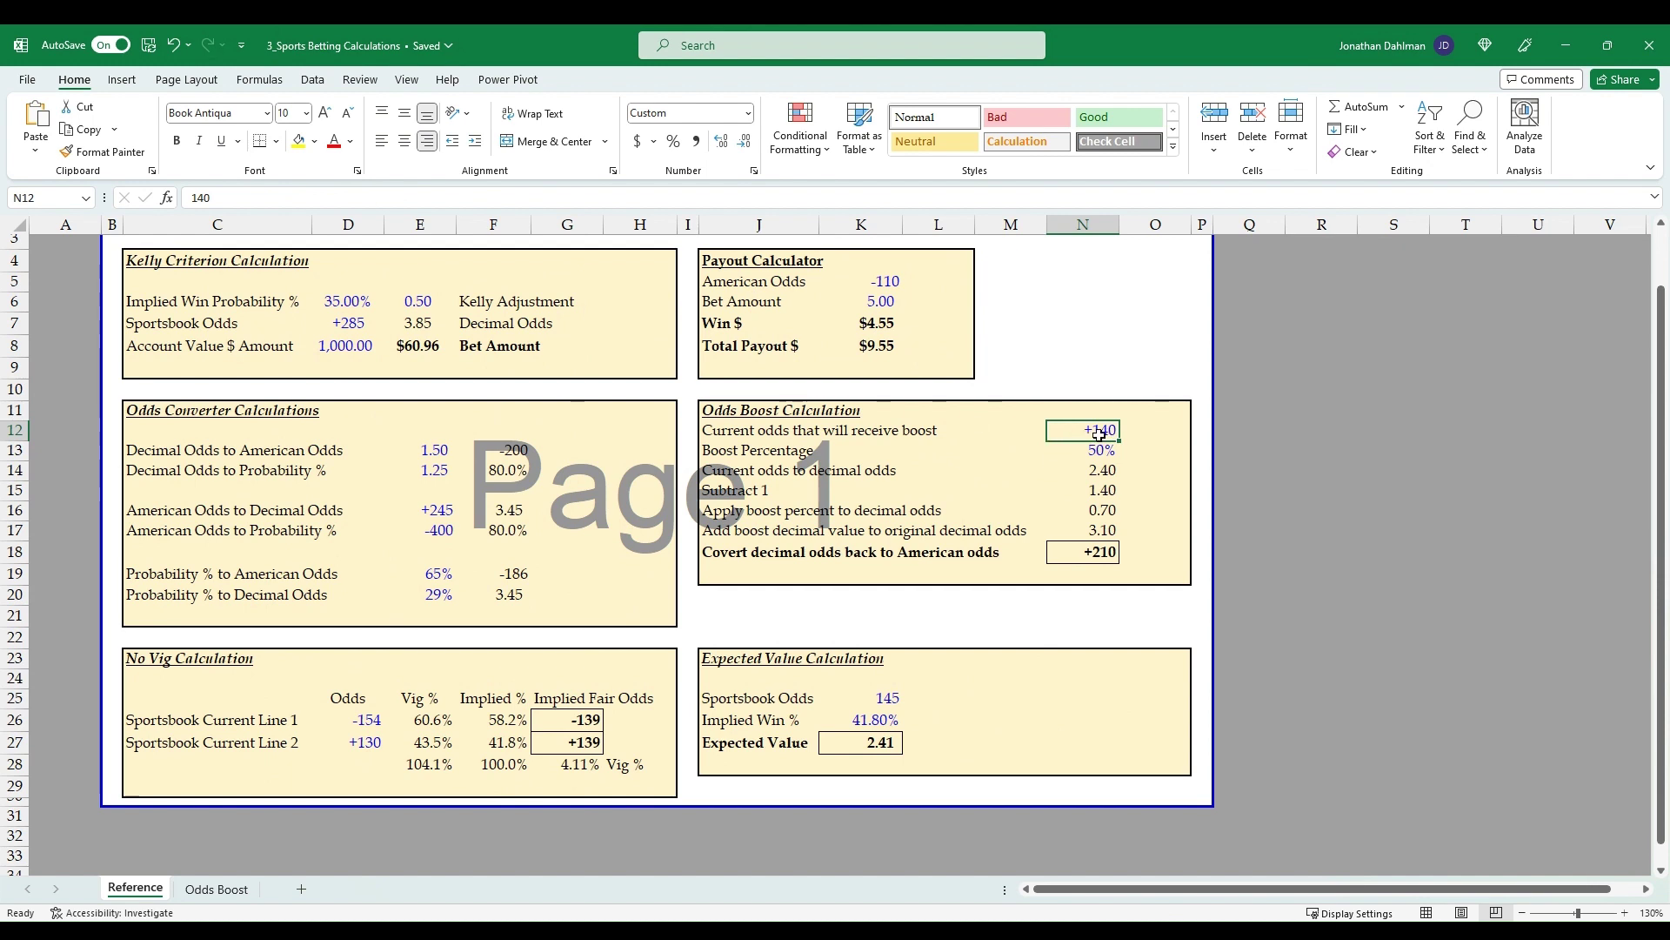
click(1082, 454)
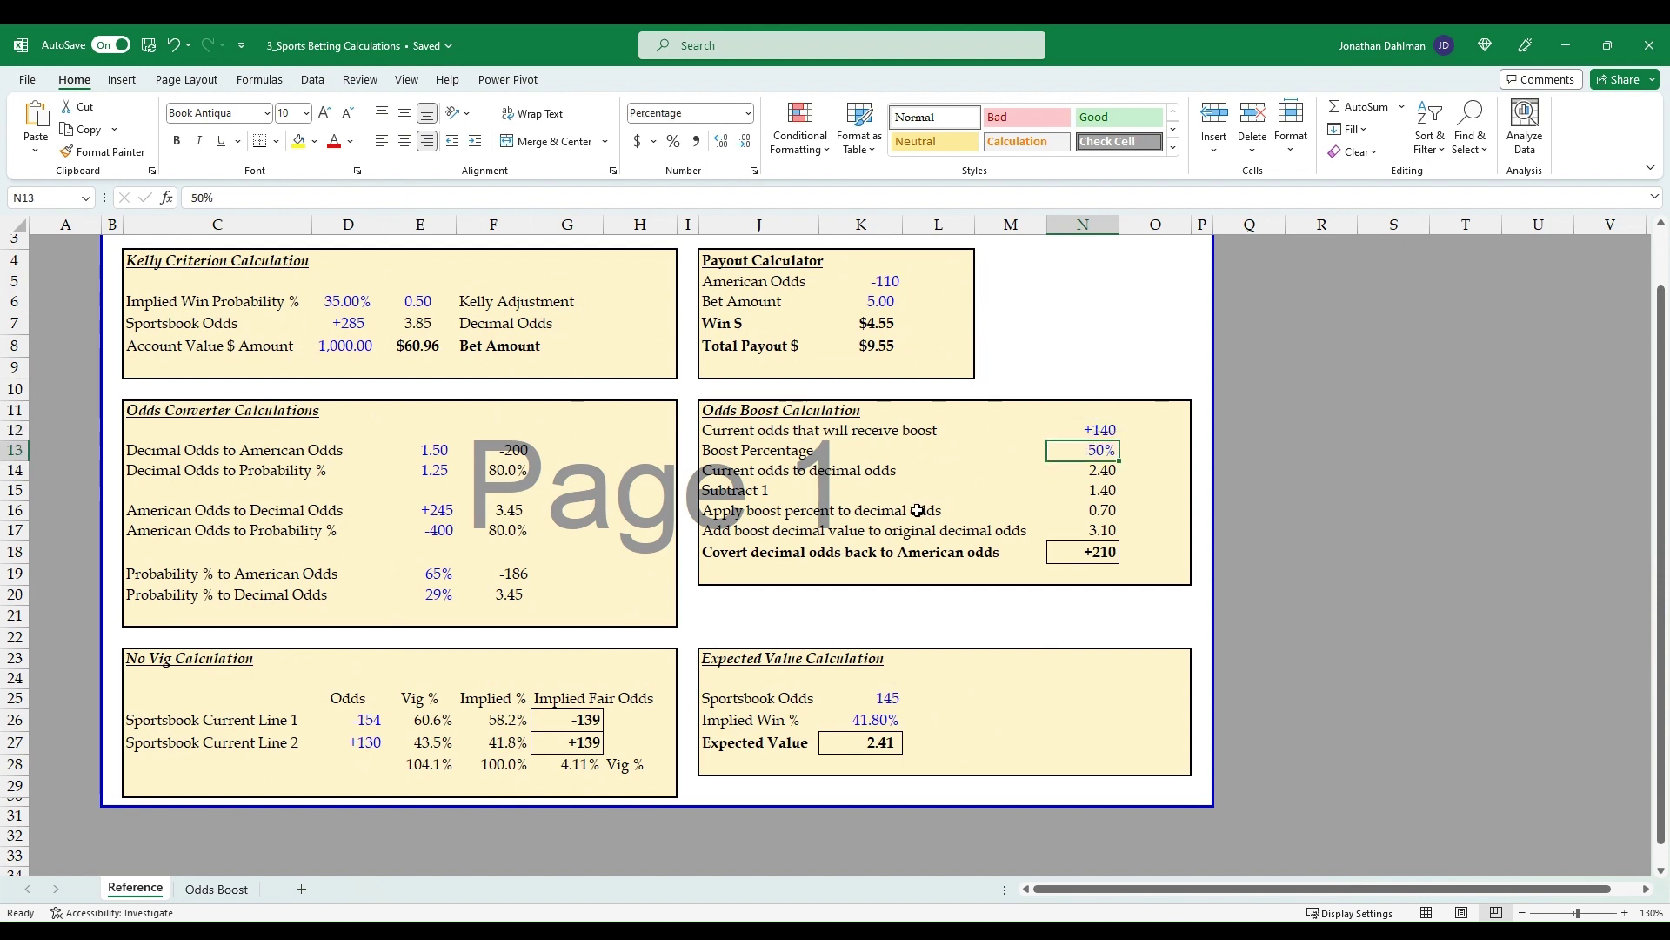
click(1064, 556)
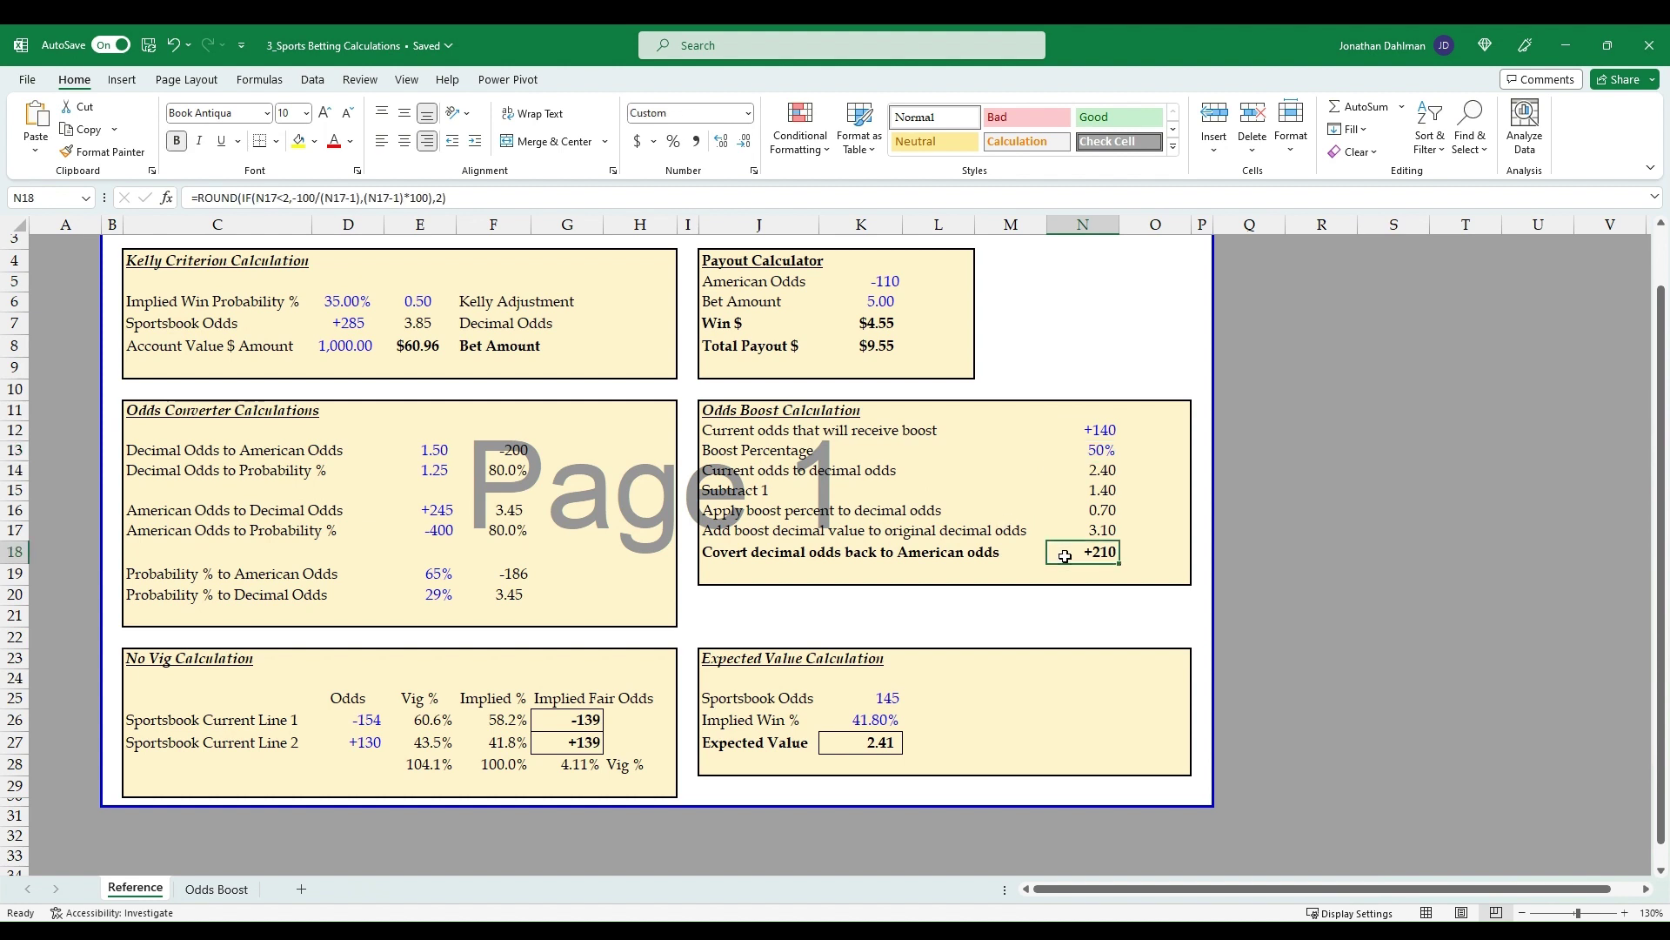
click(1051, 475)
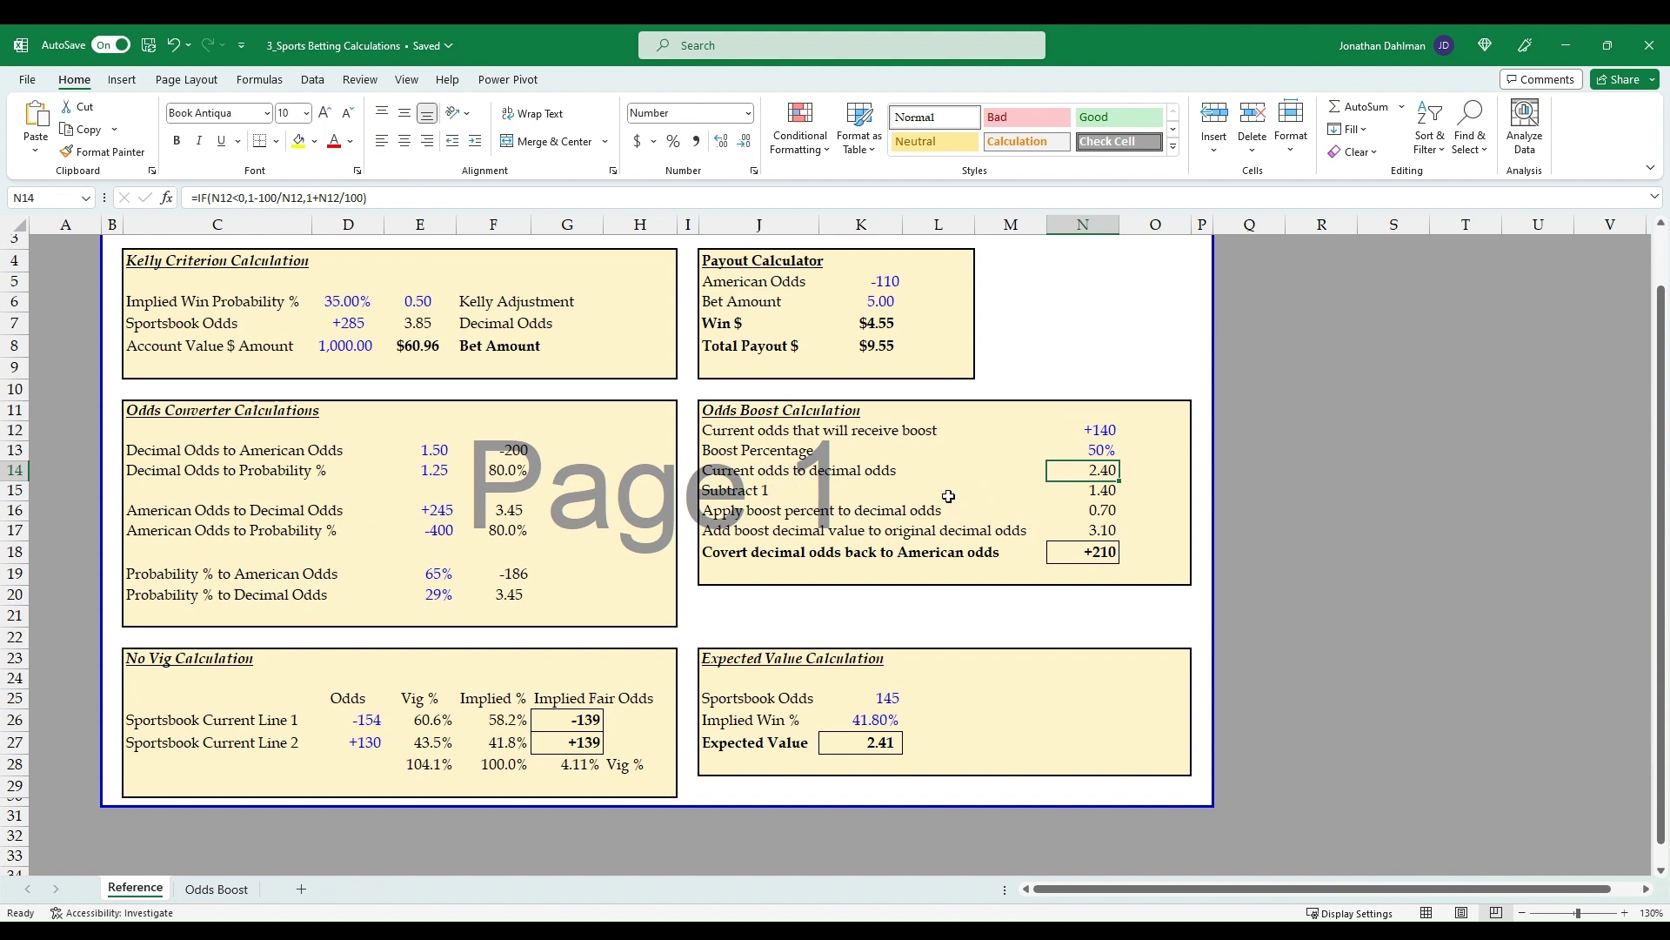
key(F2)
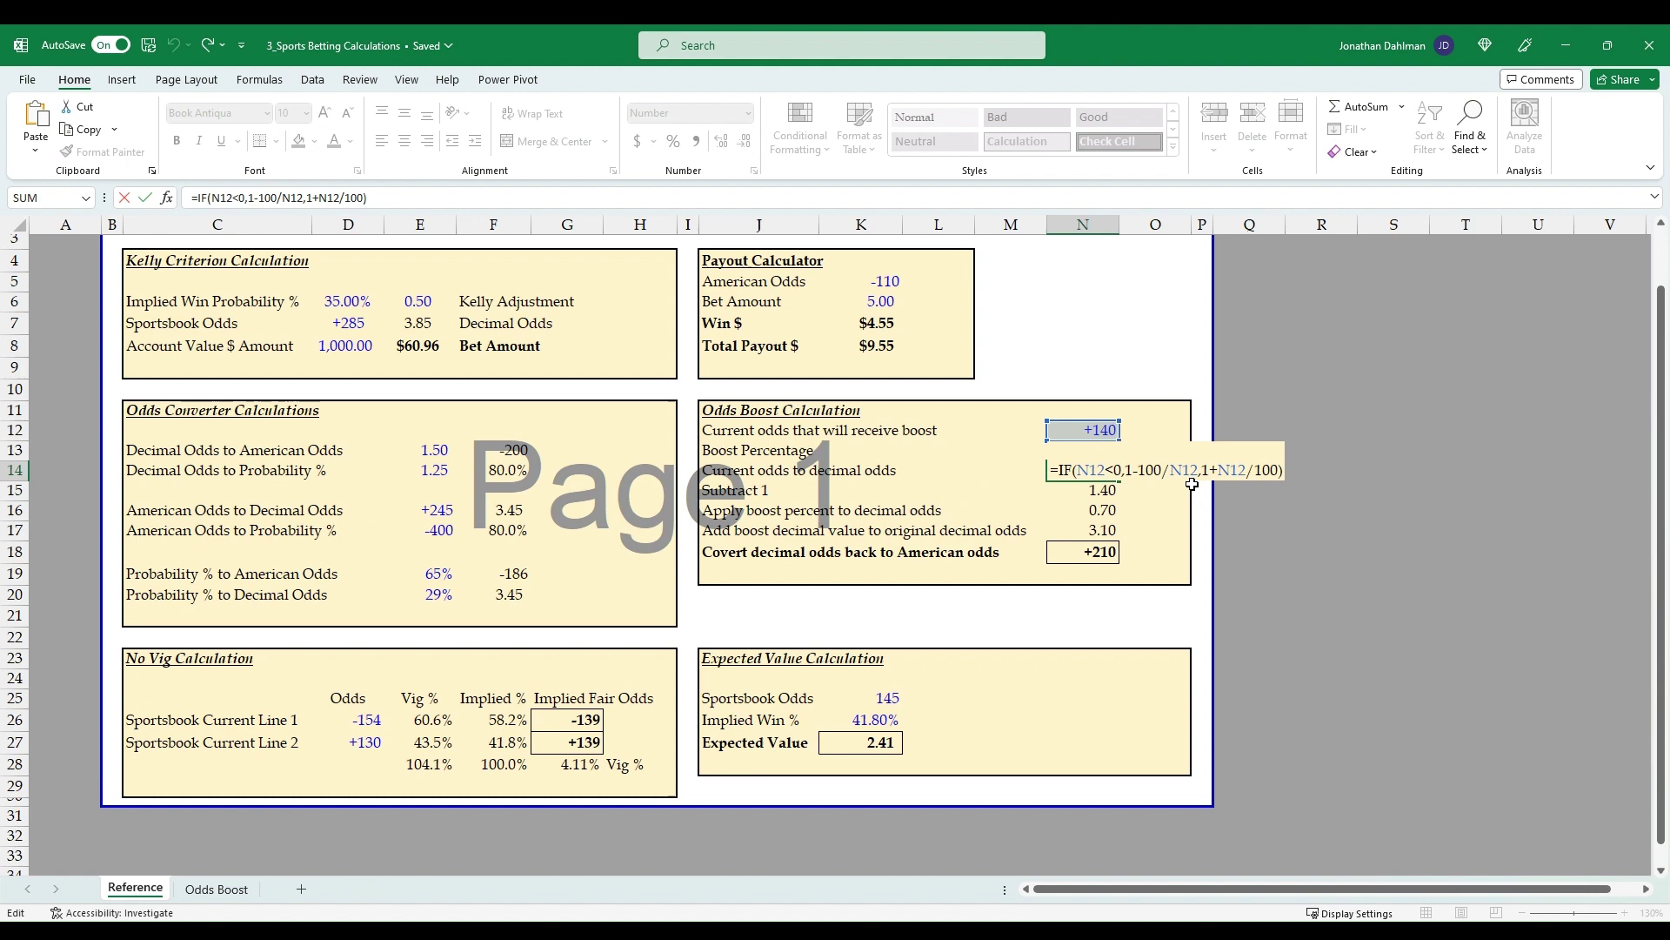
key(Escape)
click(1106, 492)
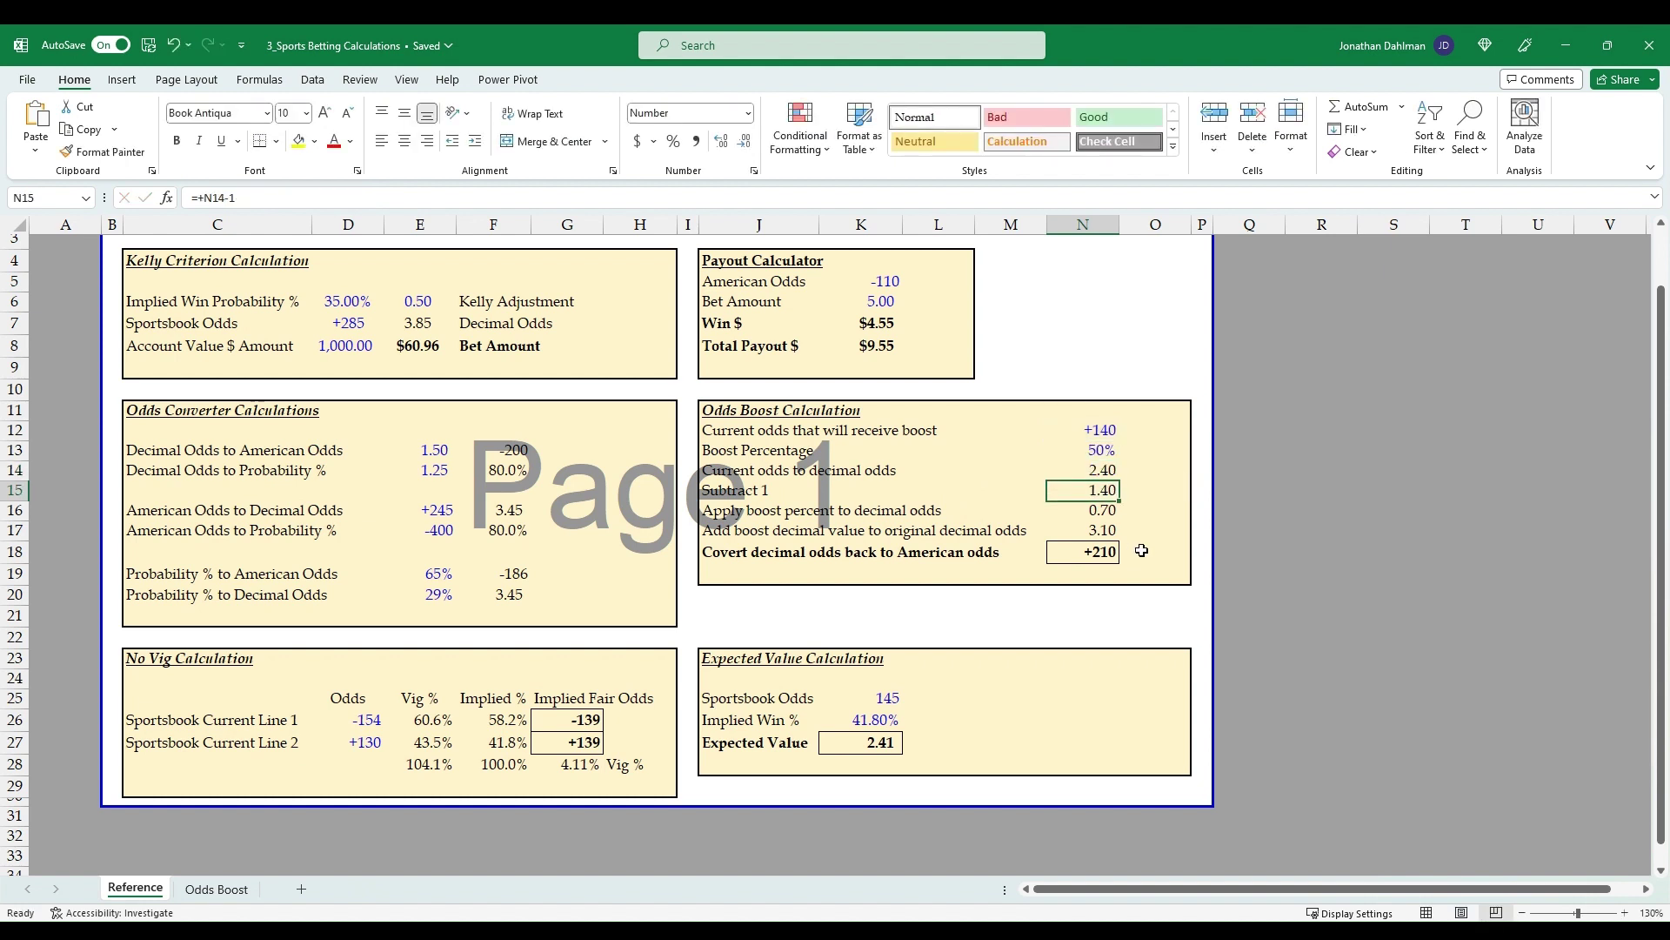
key(F2)
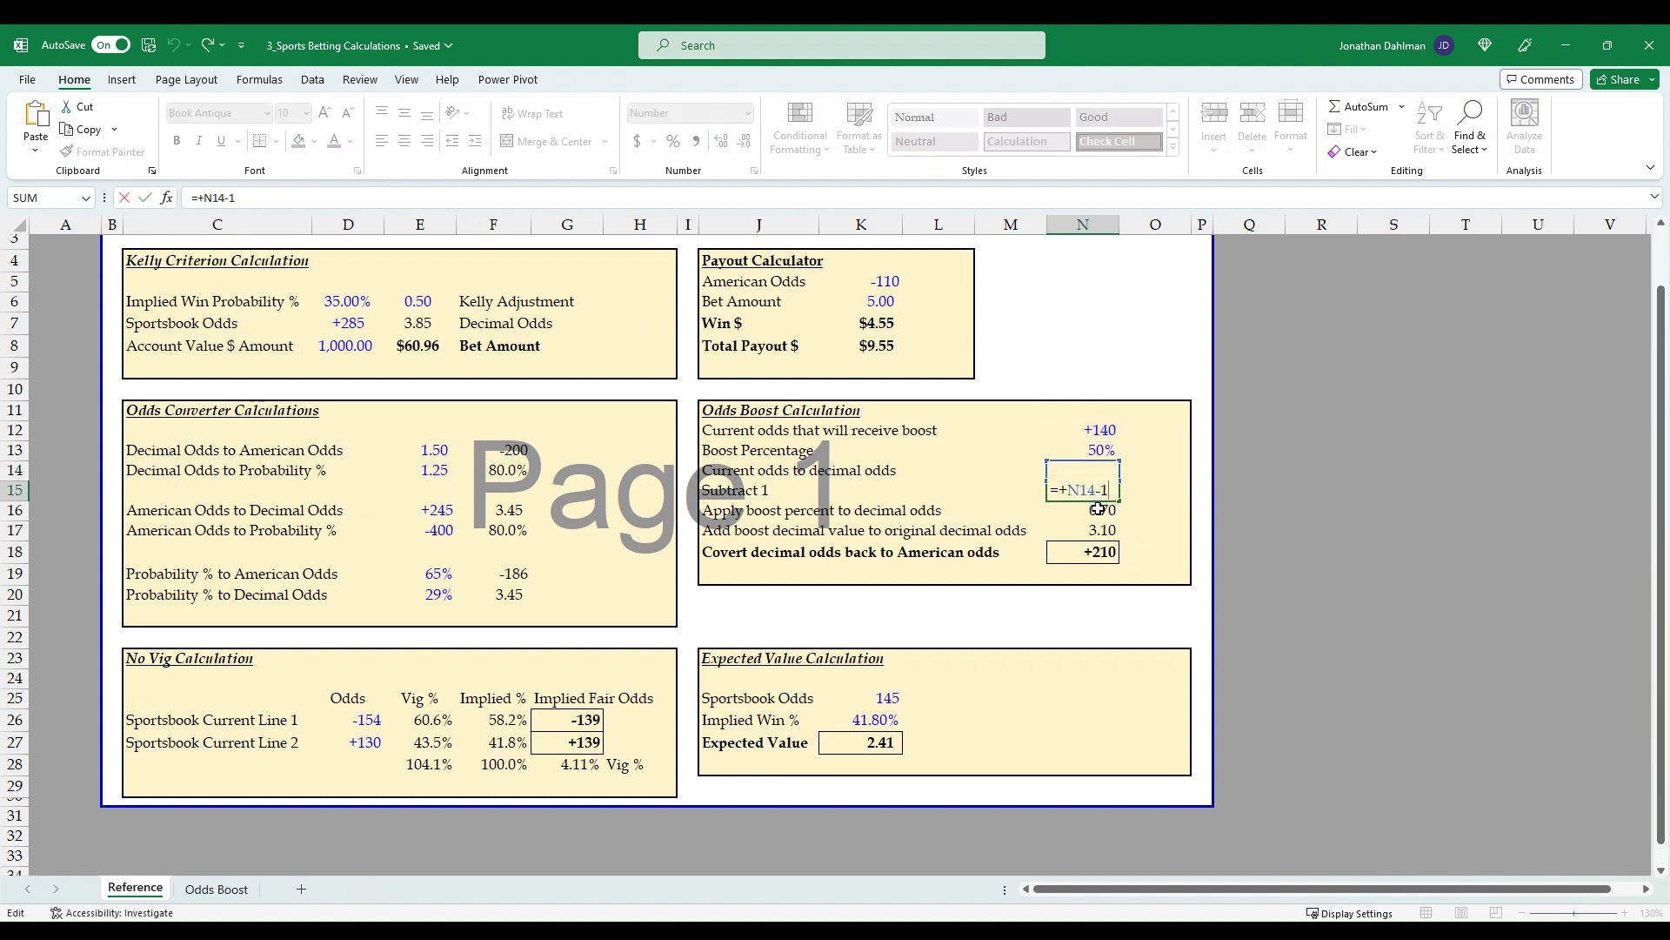
key(Escape)
click(1088, 510)
key(F2)
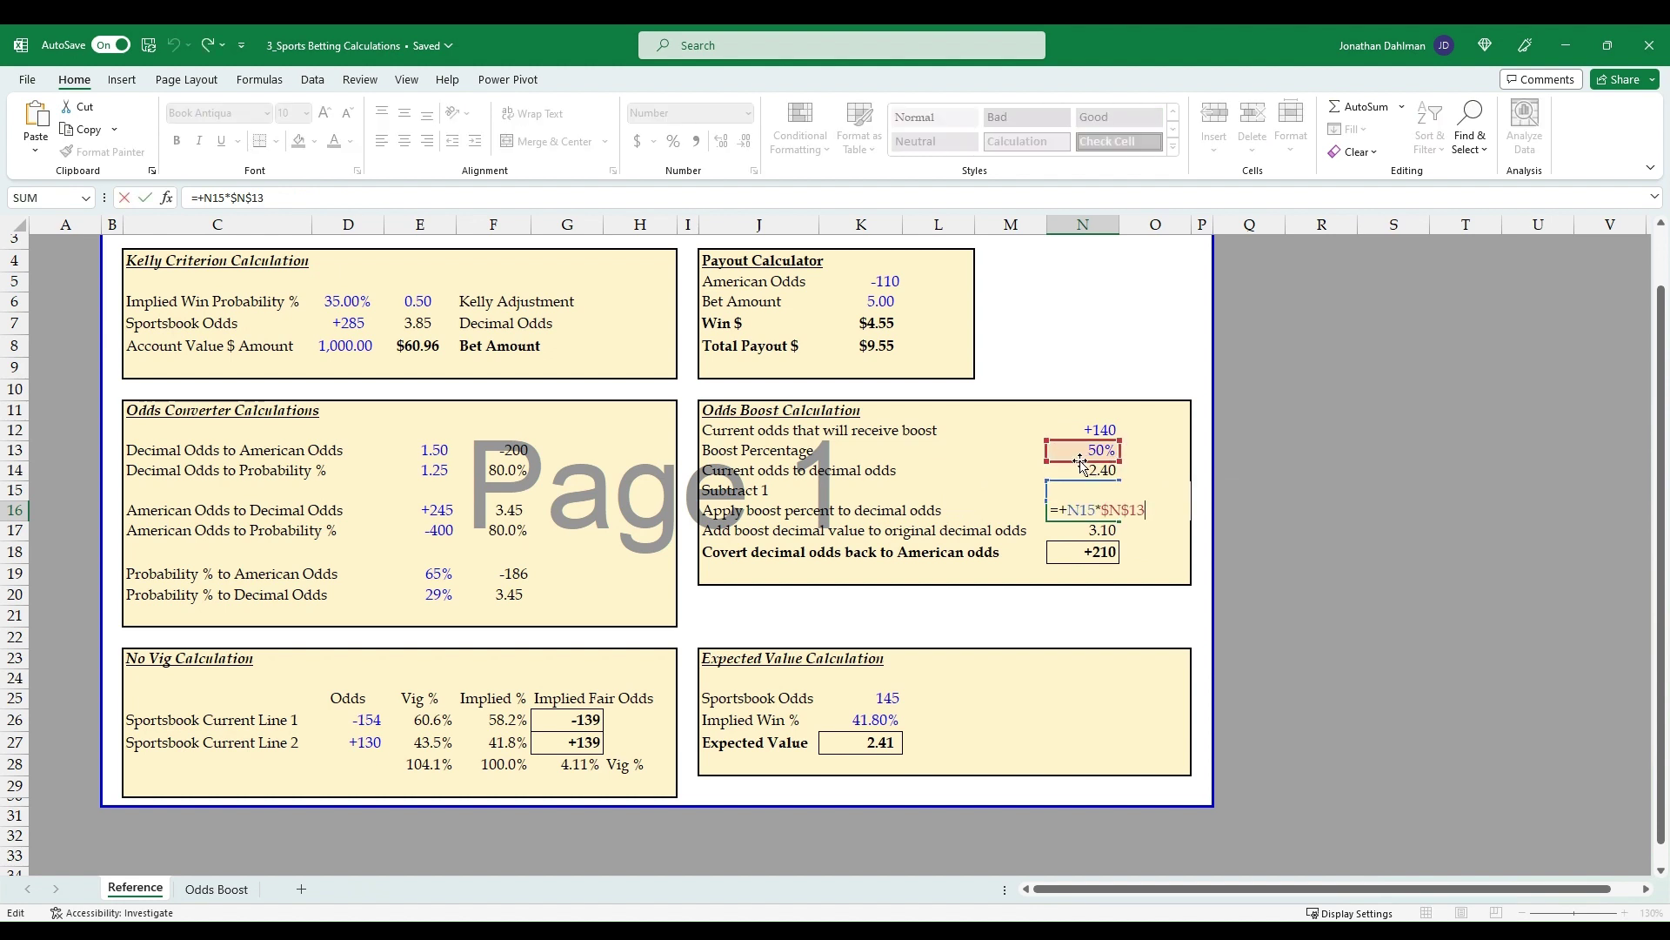
key(Escape)
click(1093, 492)
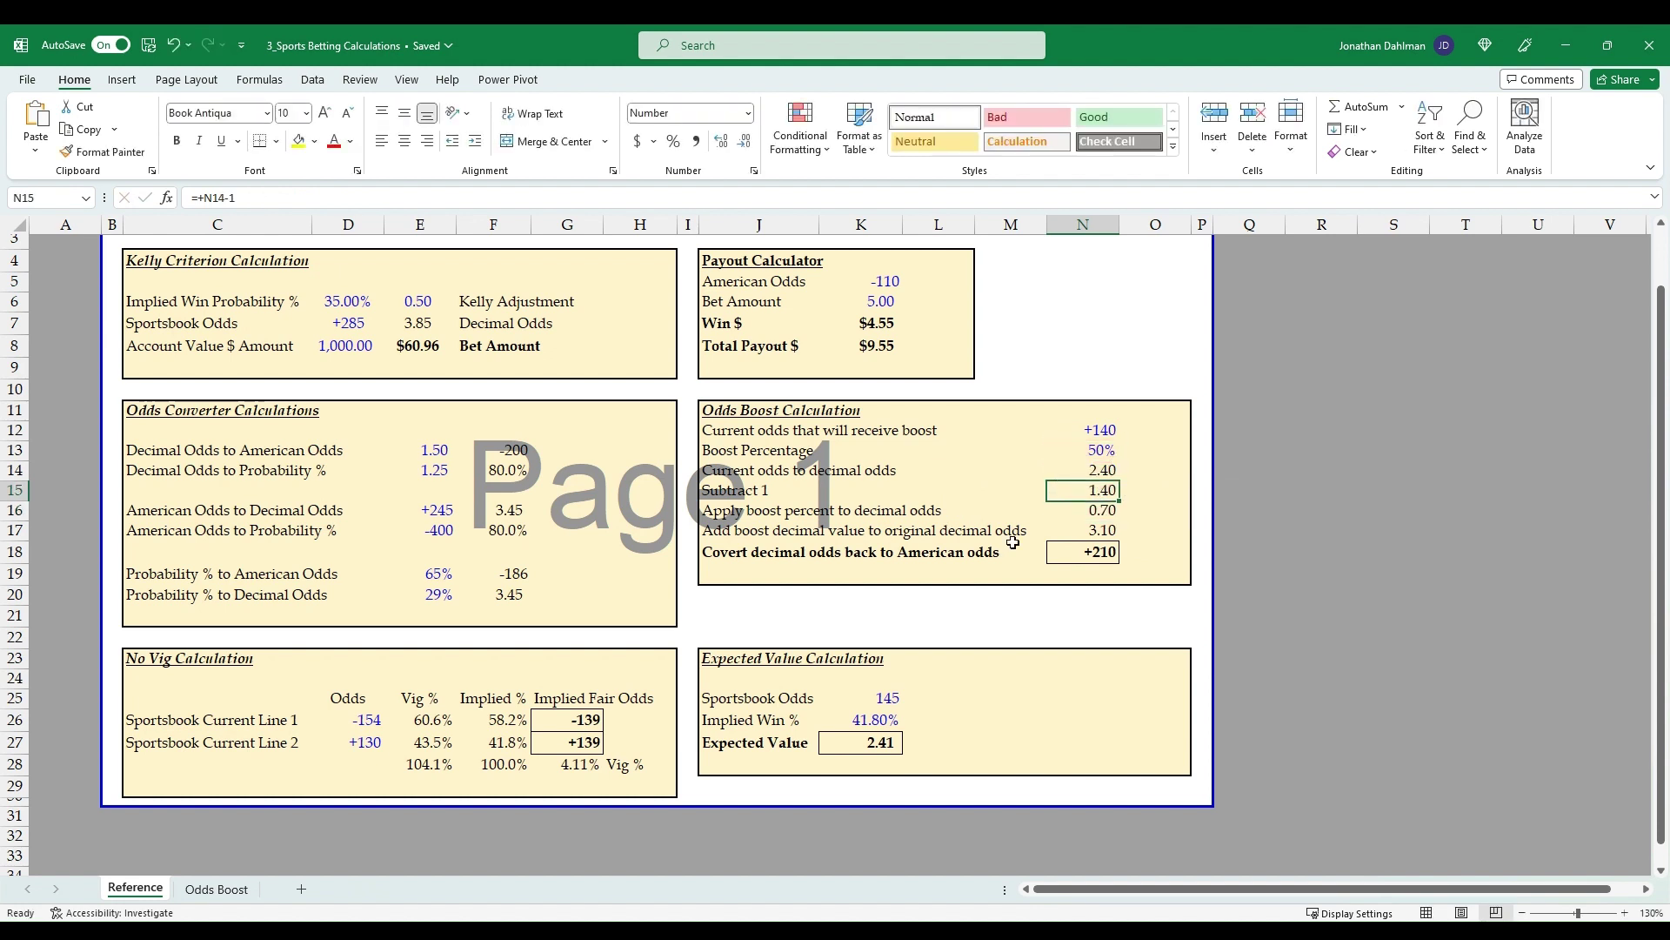
click(1079, 515)
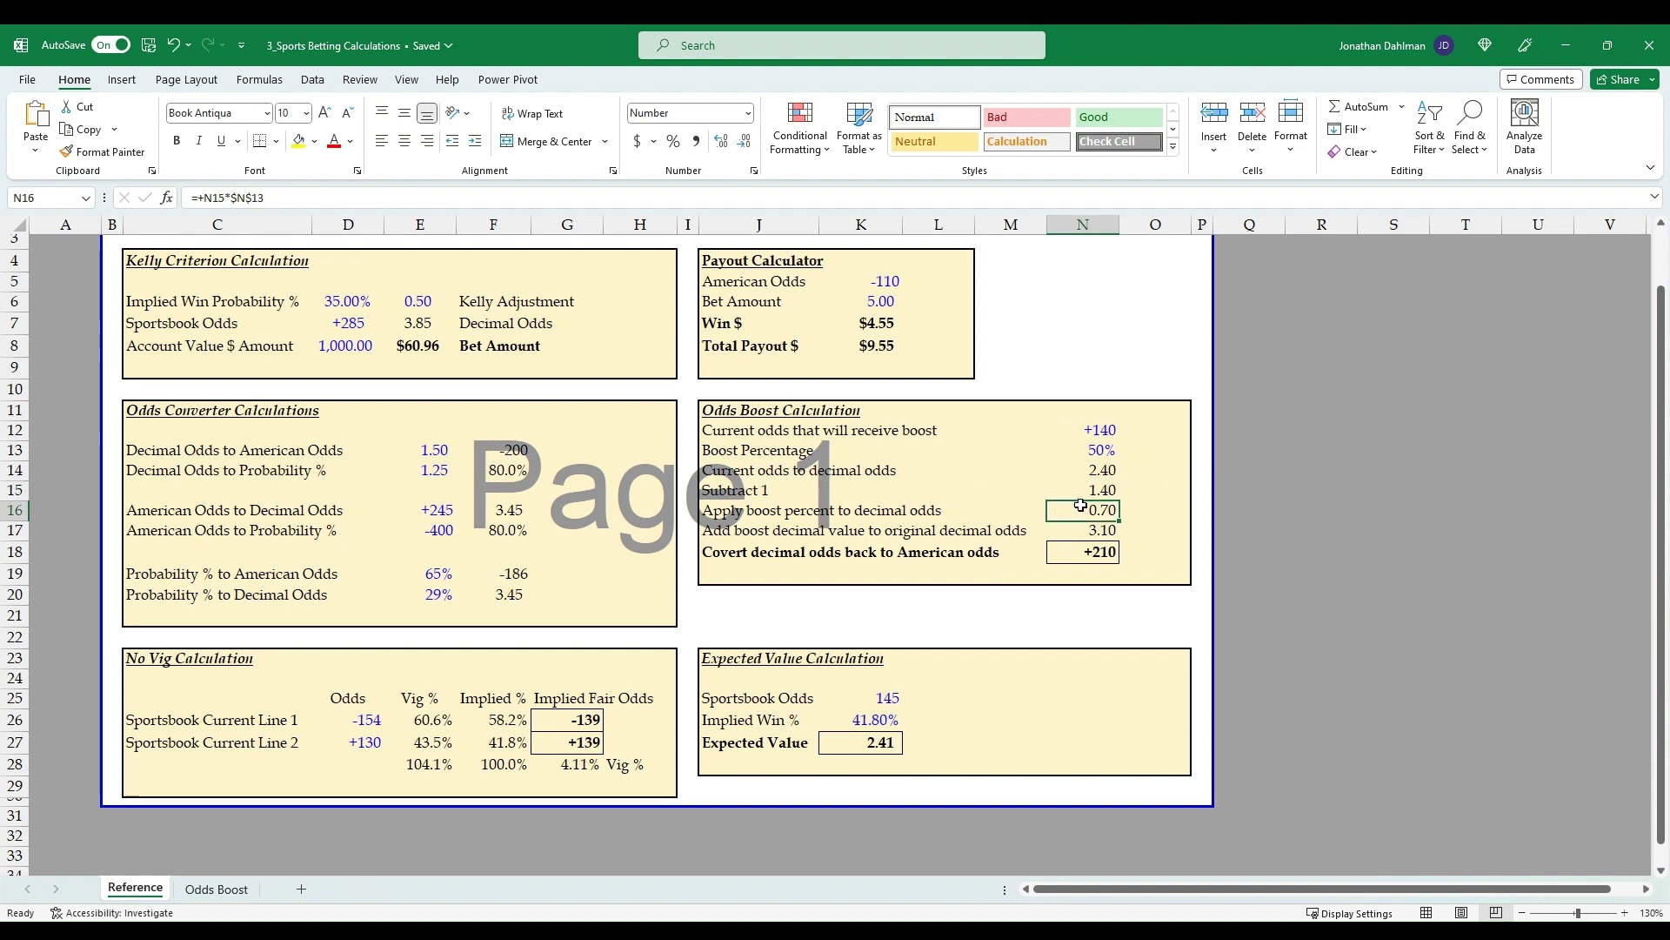
double_click(1061, 535)
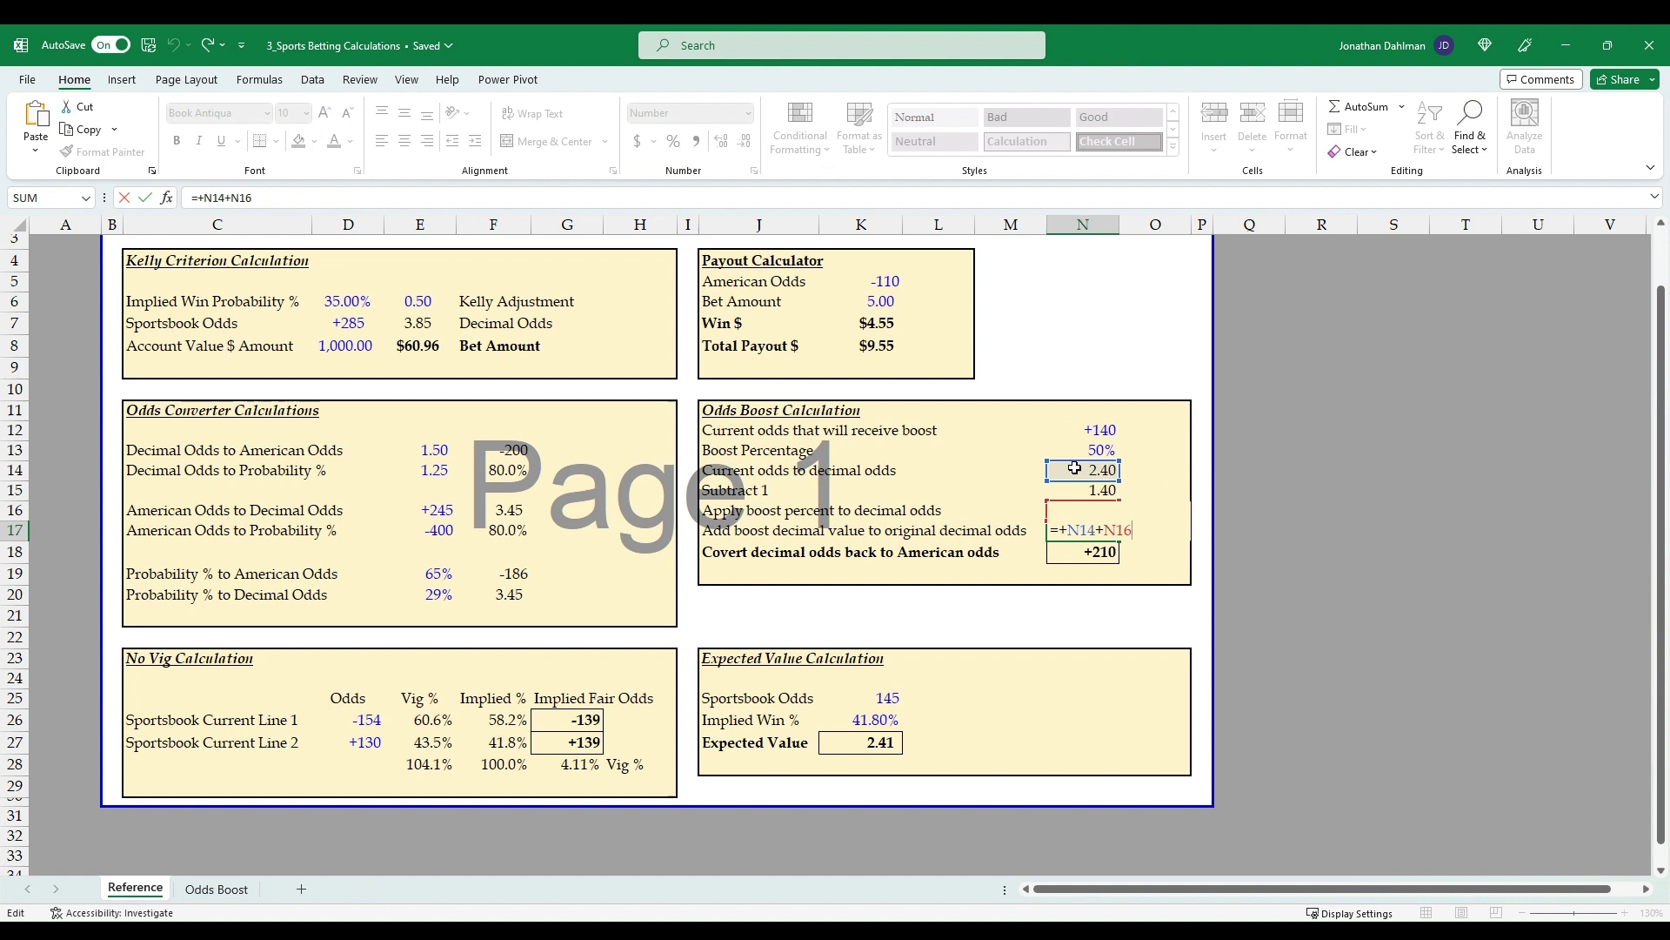
click(1077, 510)
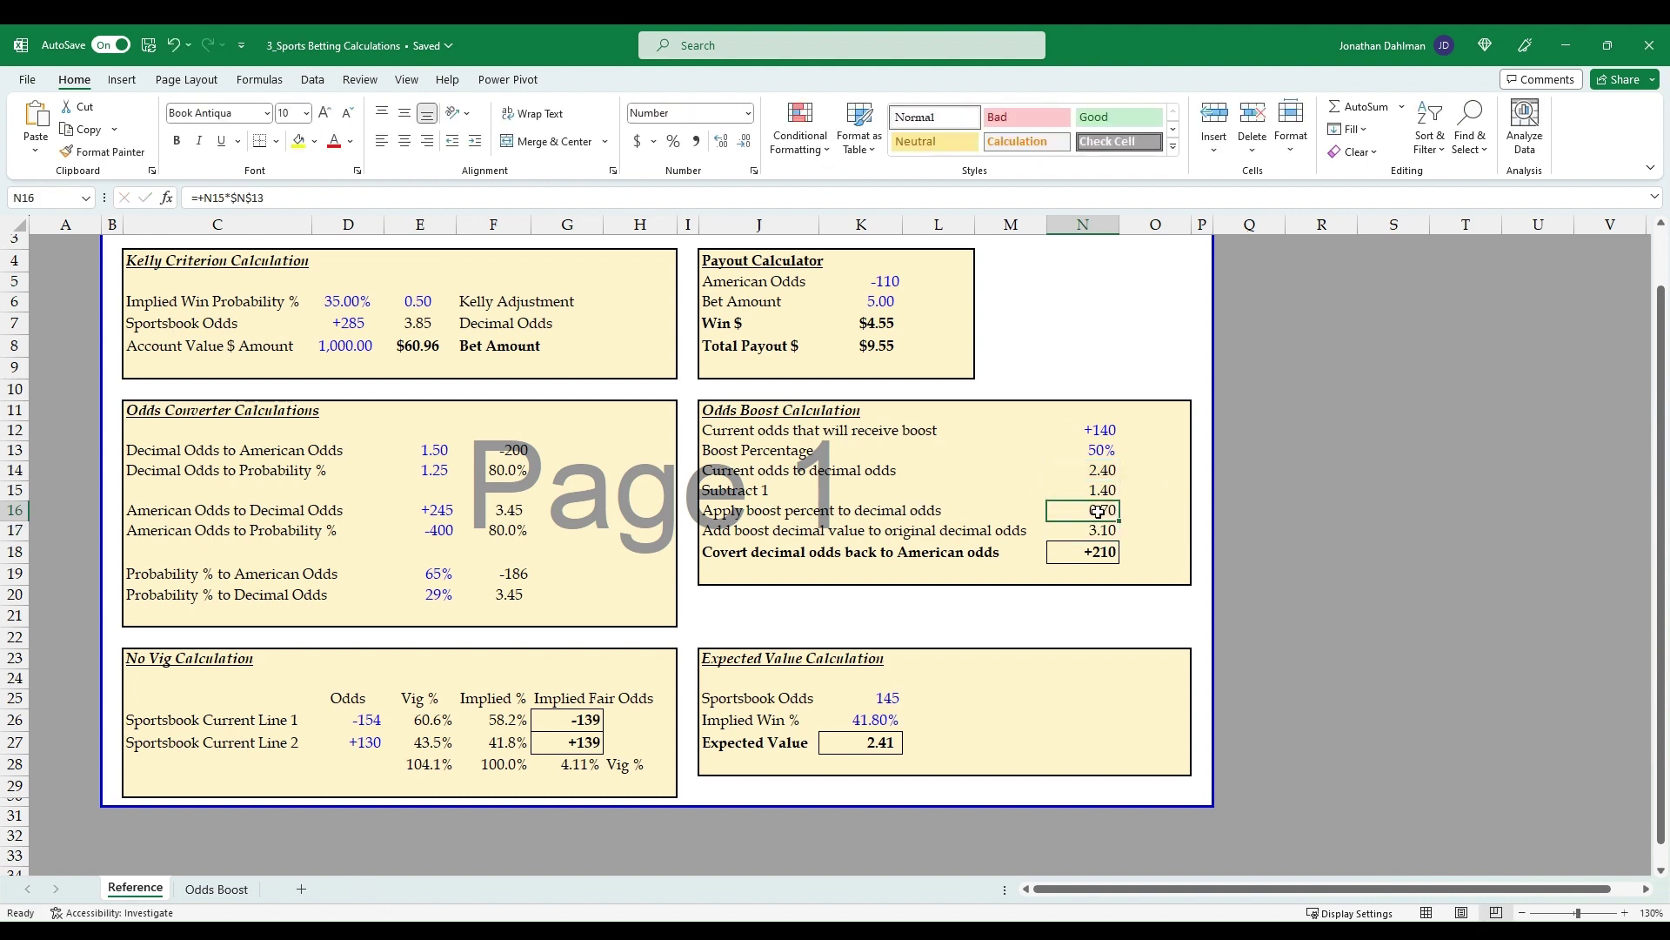
click(1076, 531)
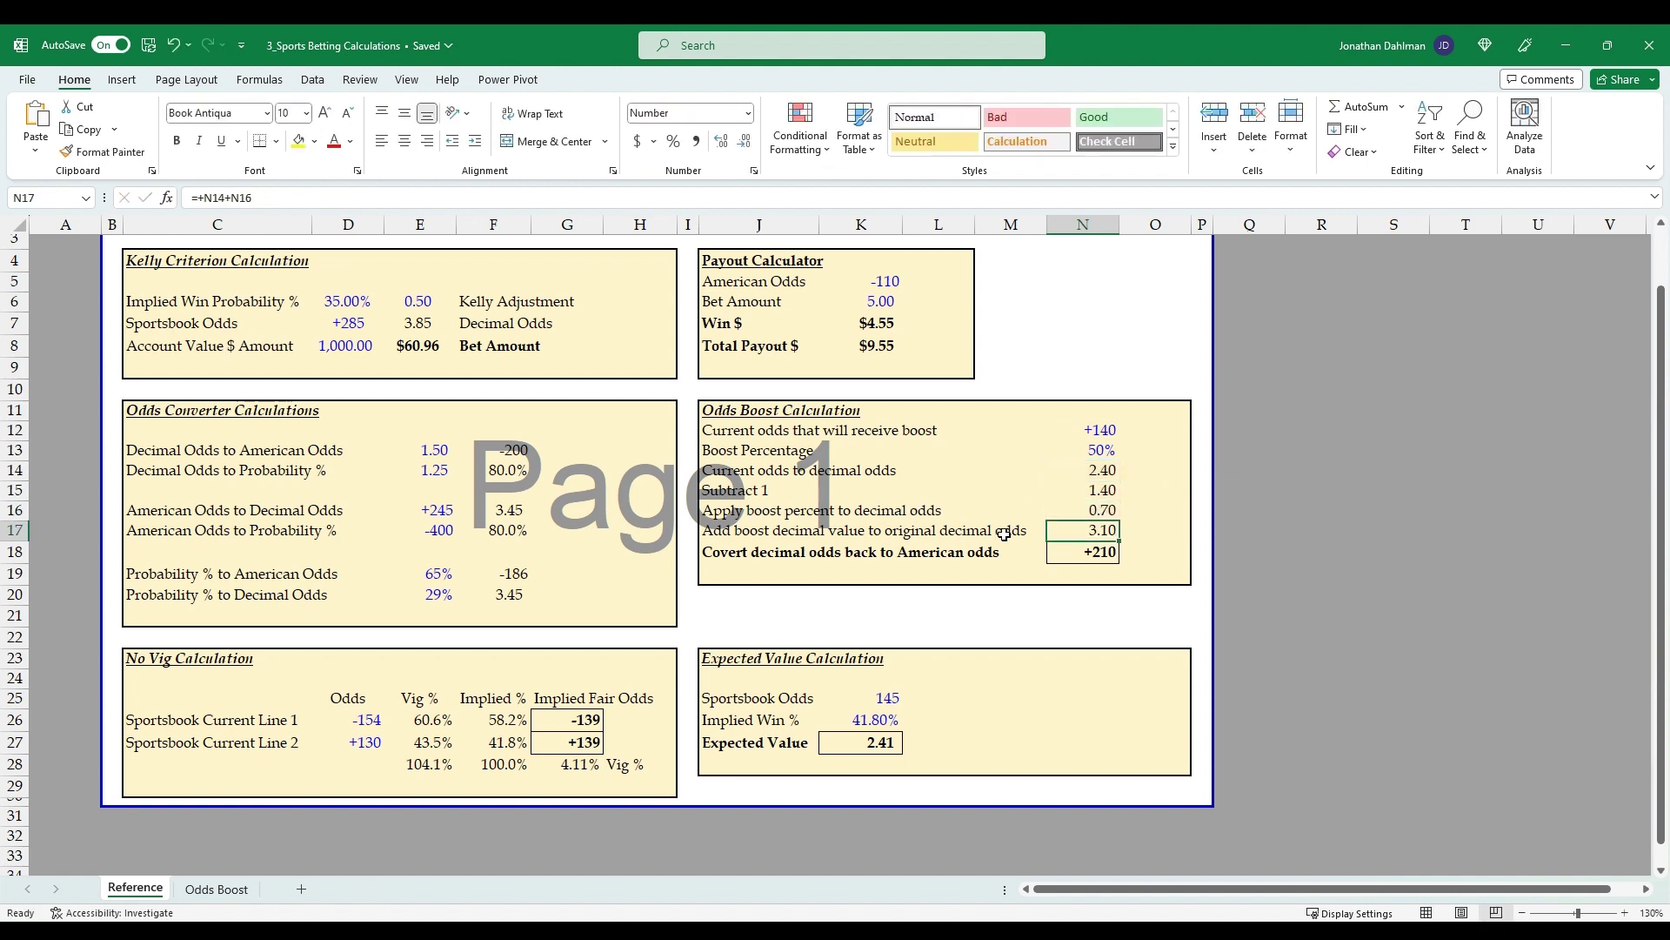
click(1087, 551)
key(F2)
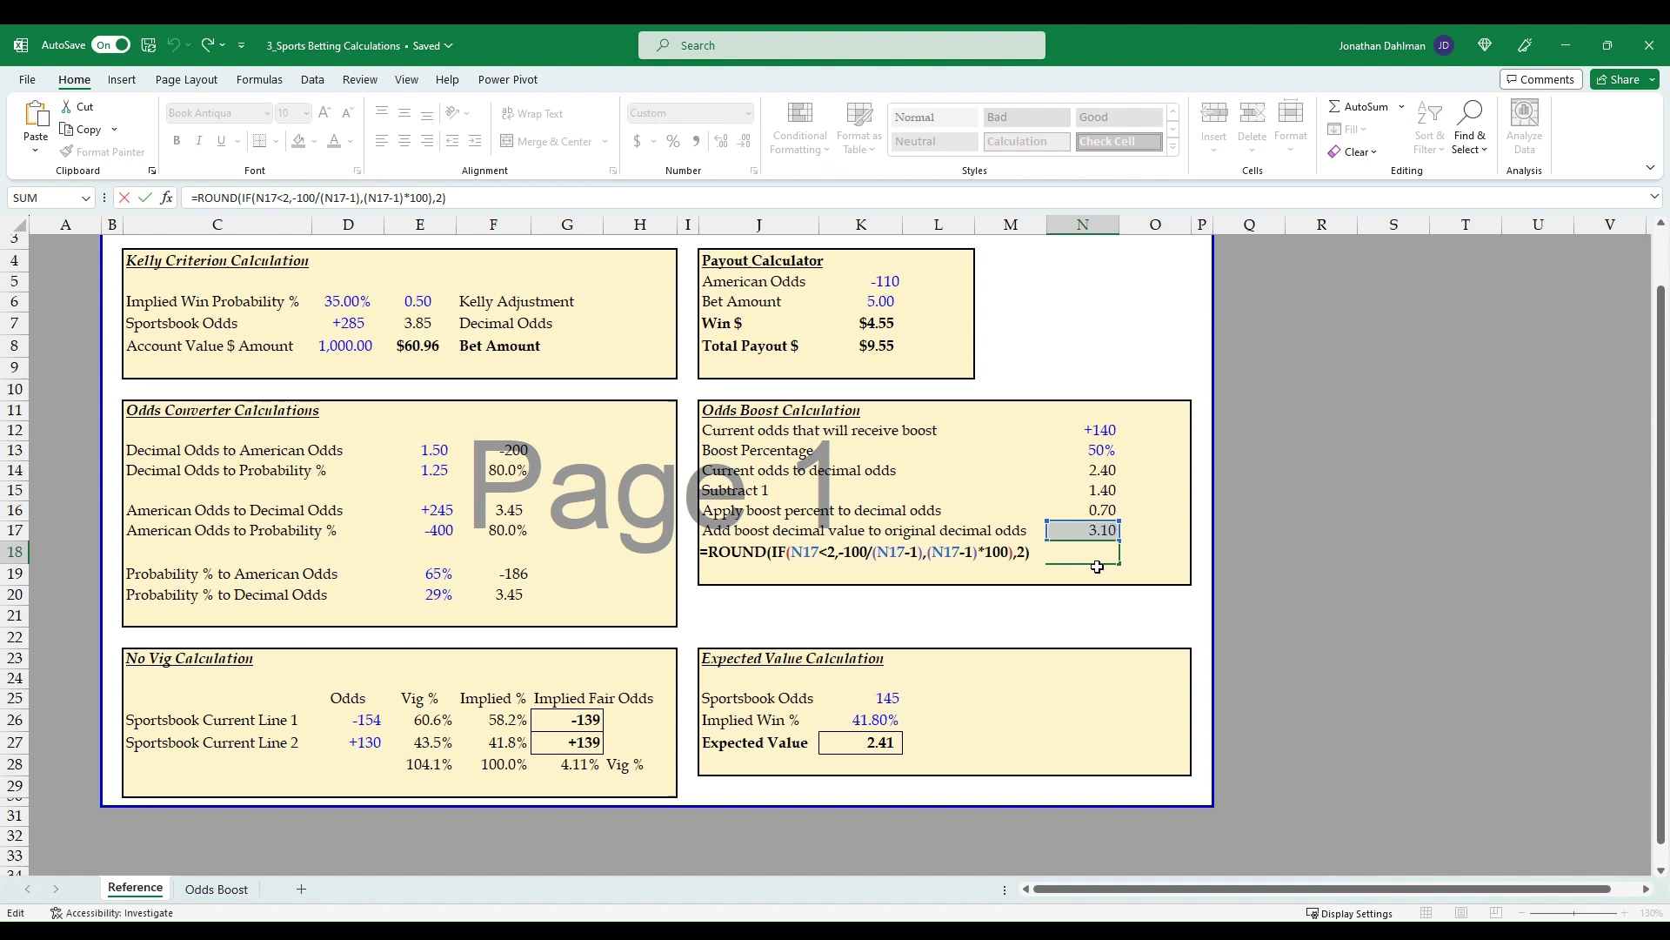
key(ctrl+Return)
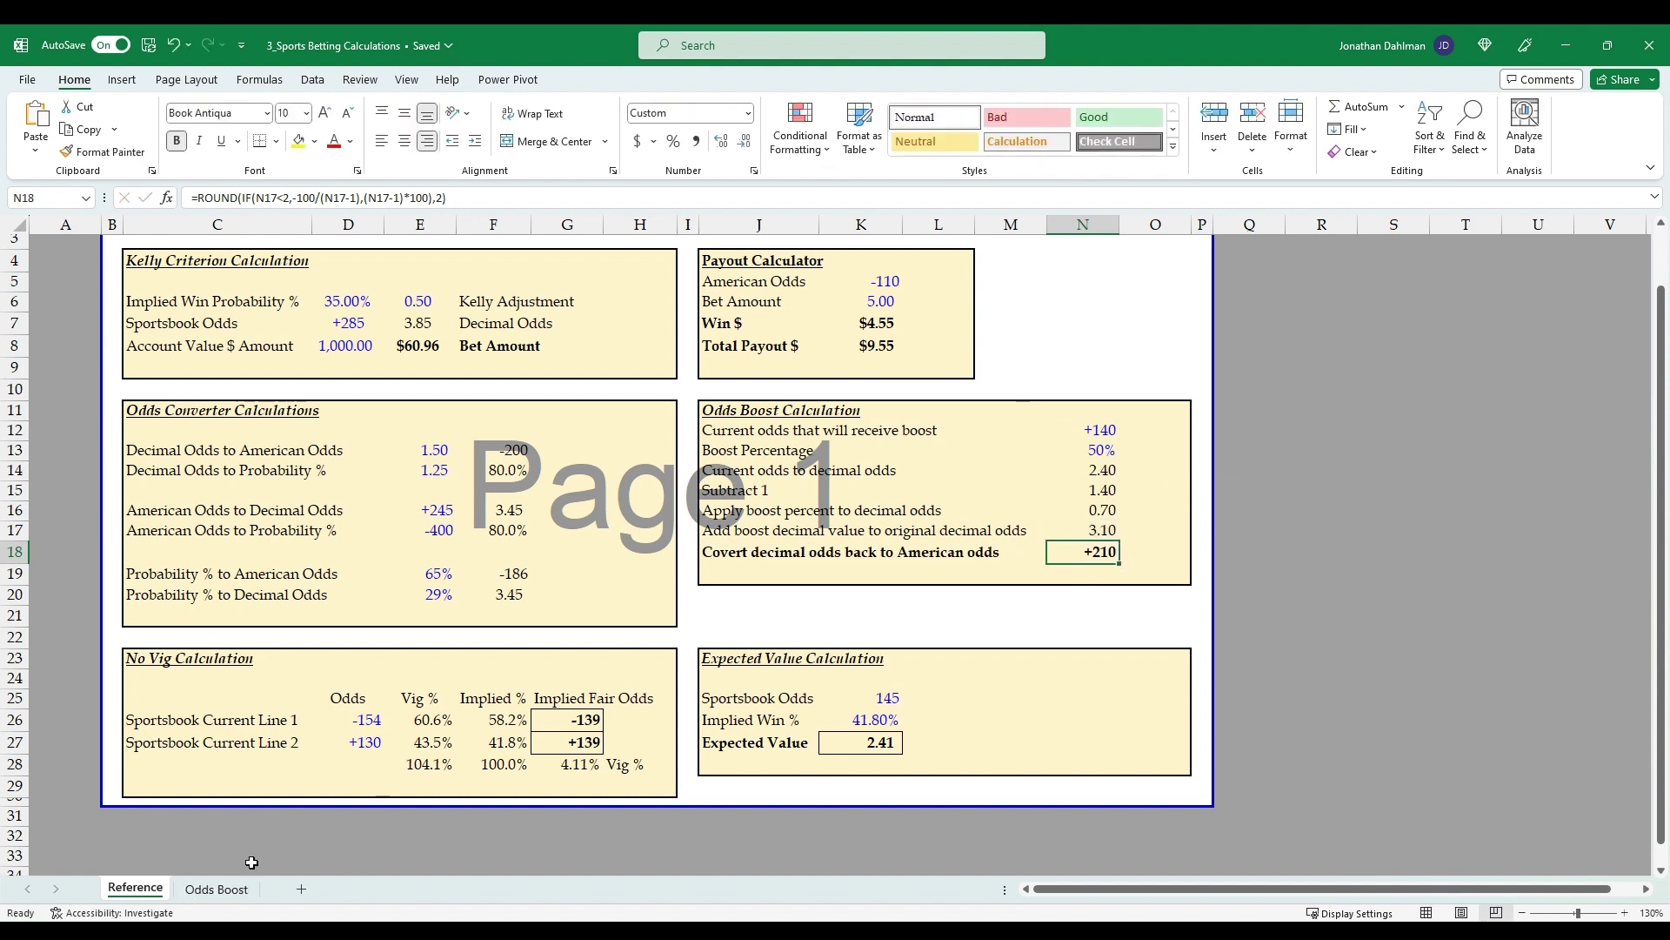
click(1112, 435)
click(1098, 455)
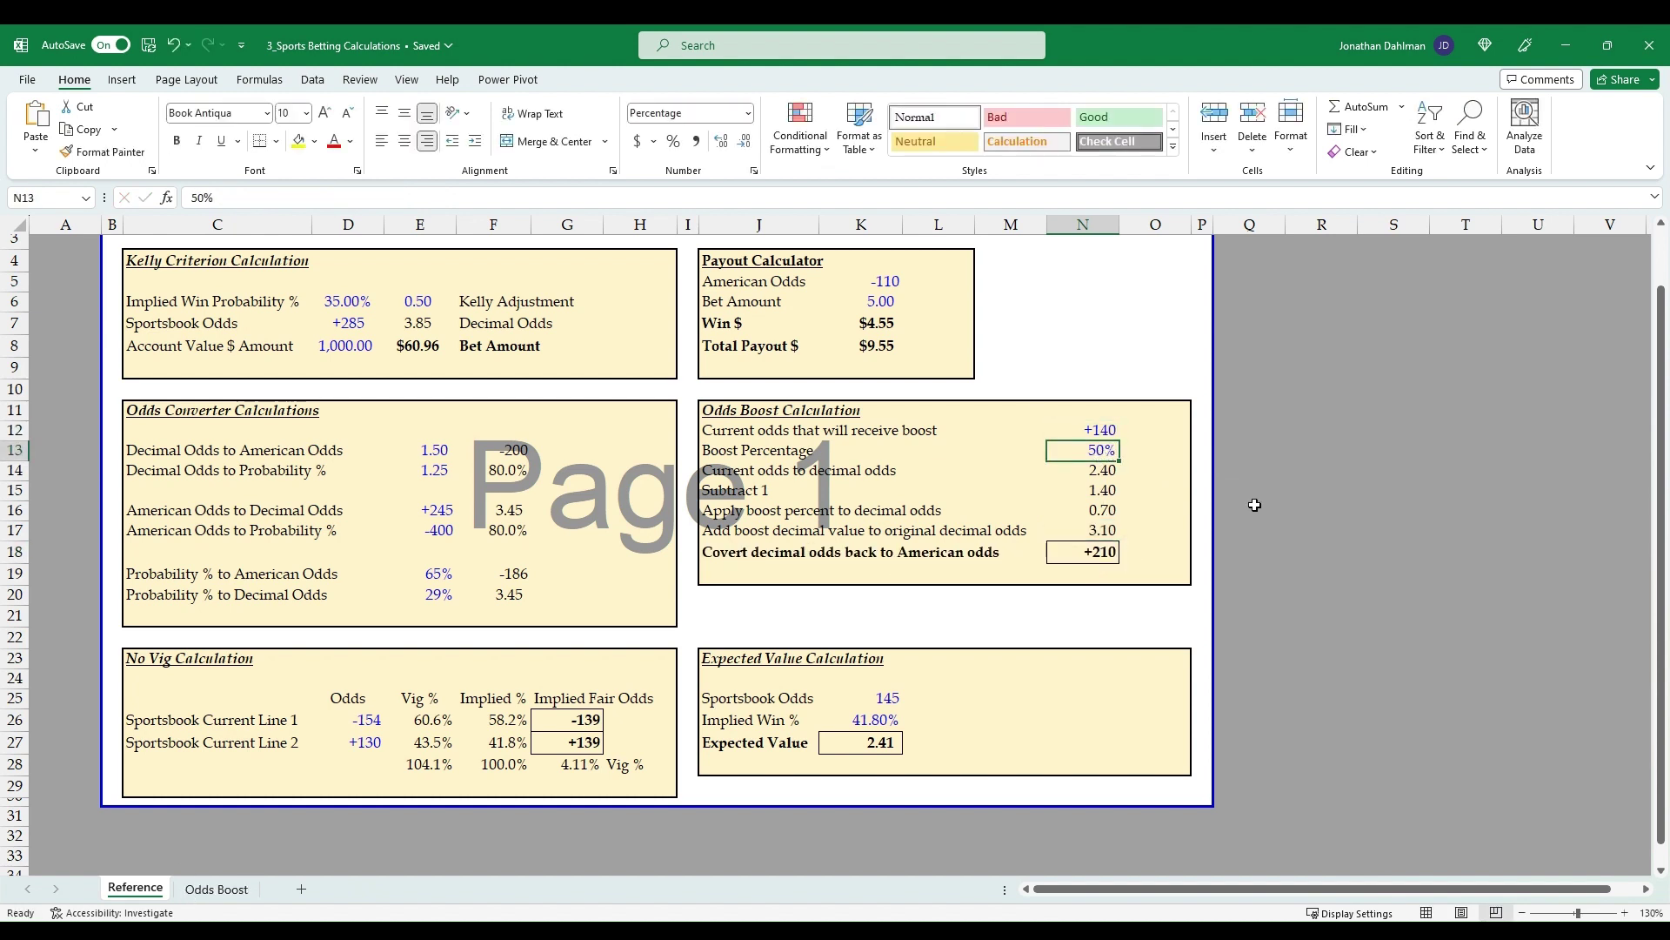
click(217, 888)
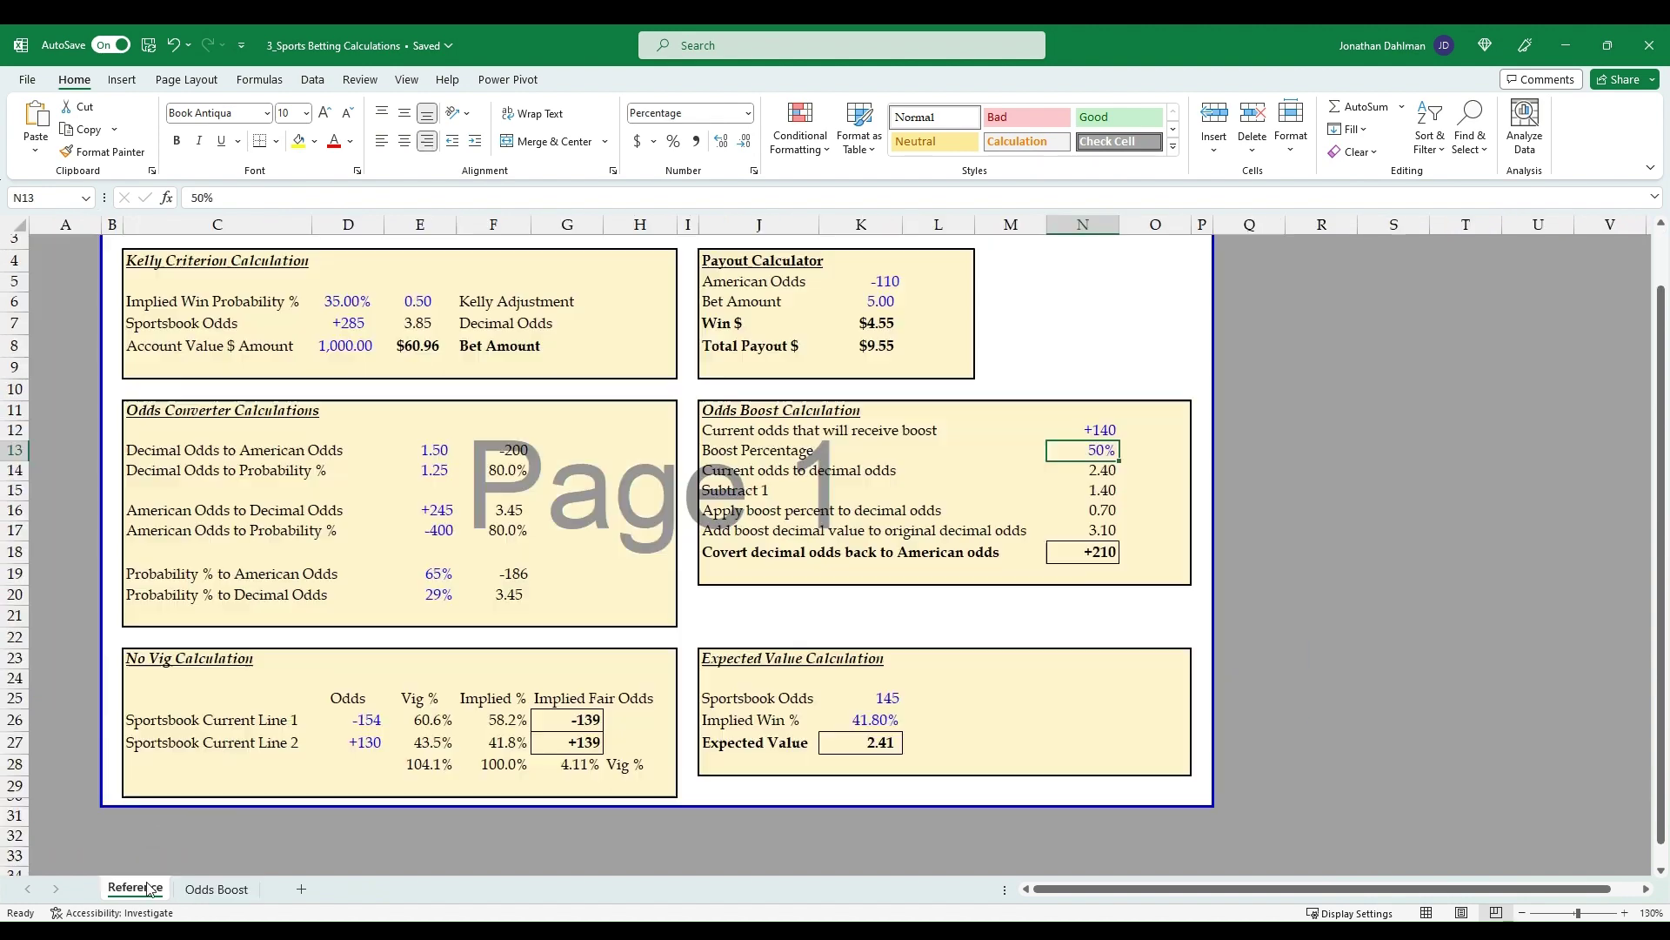
click(137, 888)
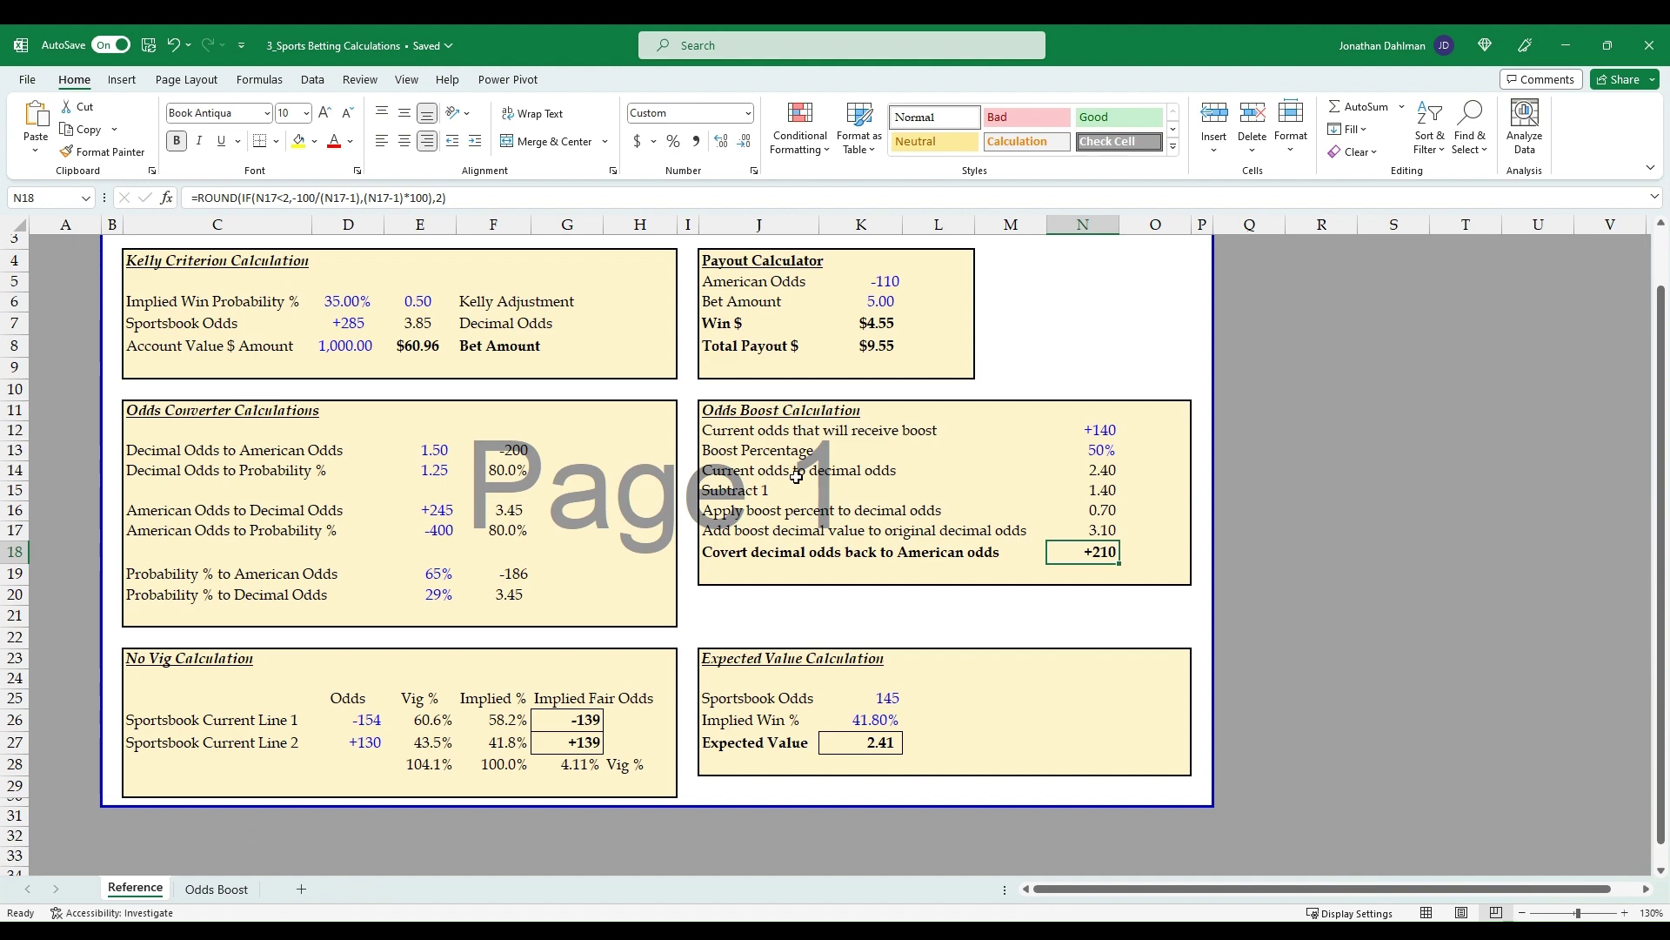
drag(725, 411, 1185, 576)
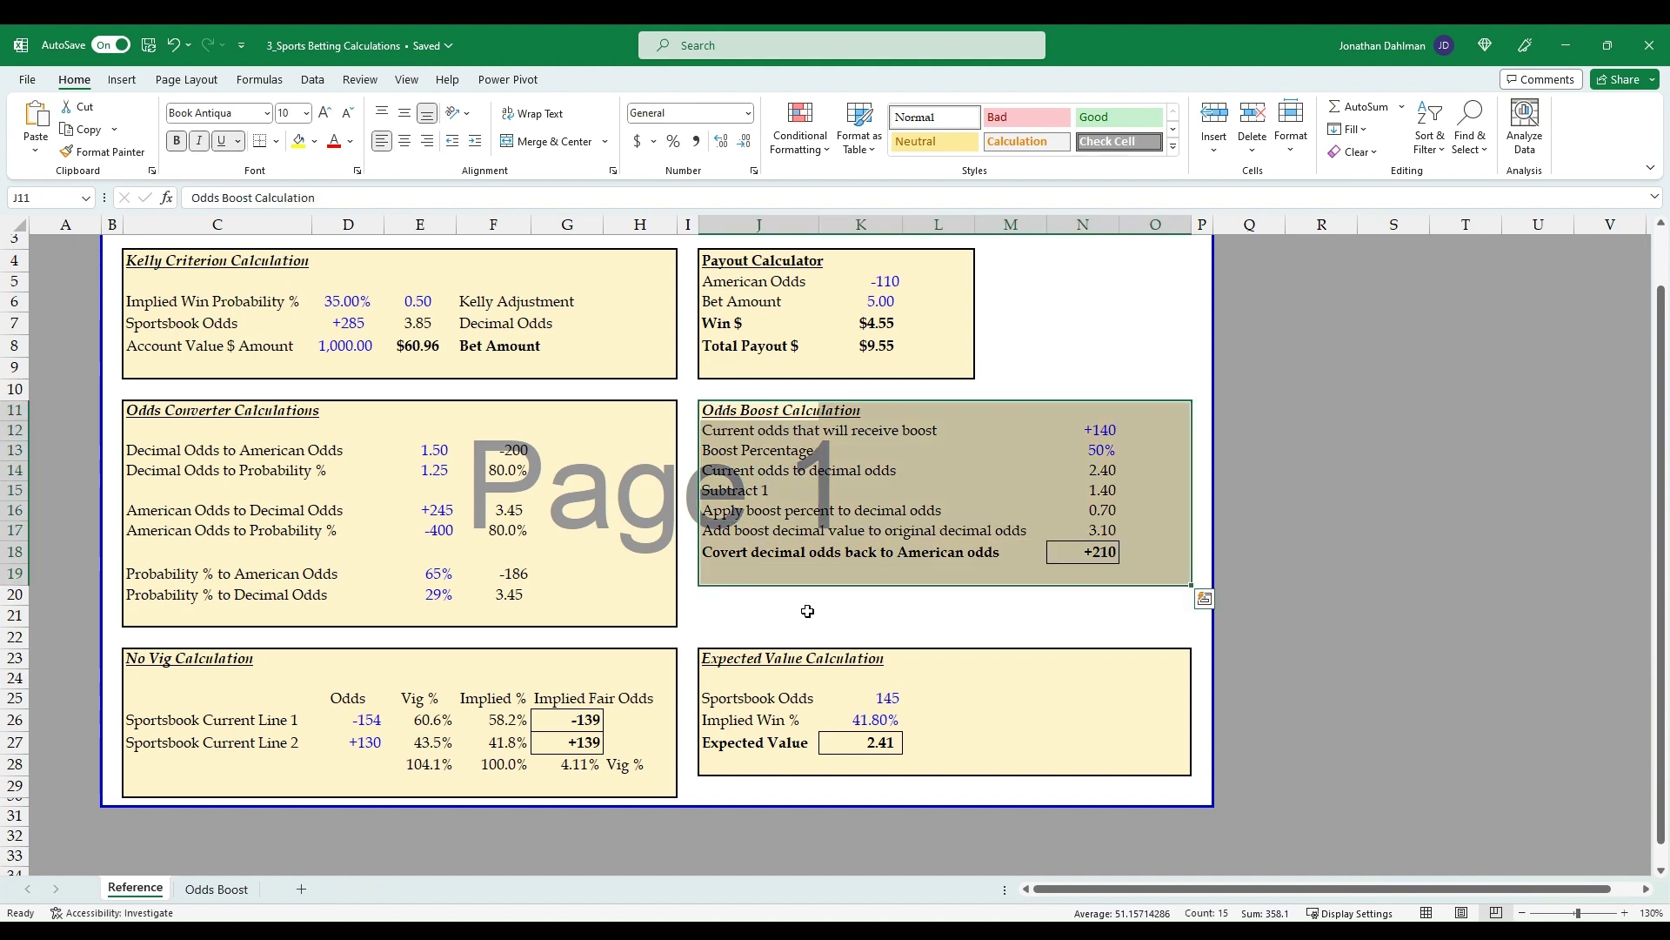
click(214, 888)
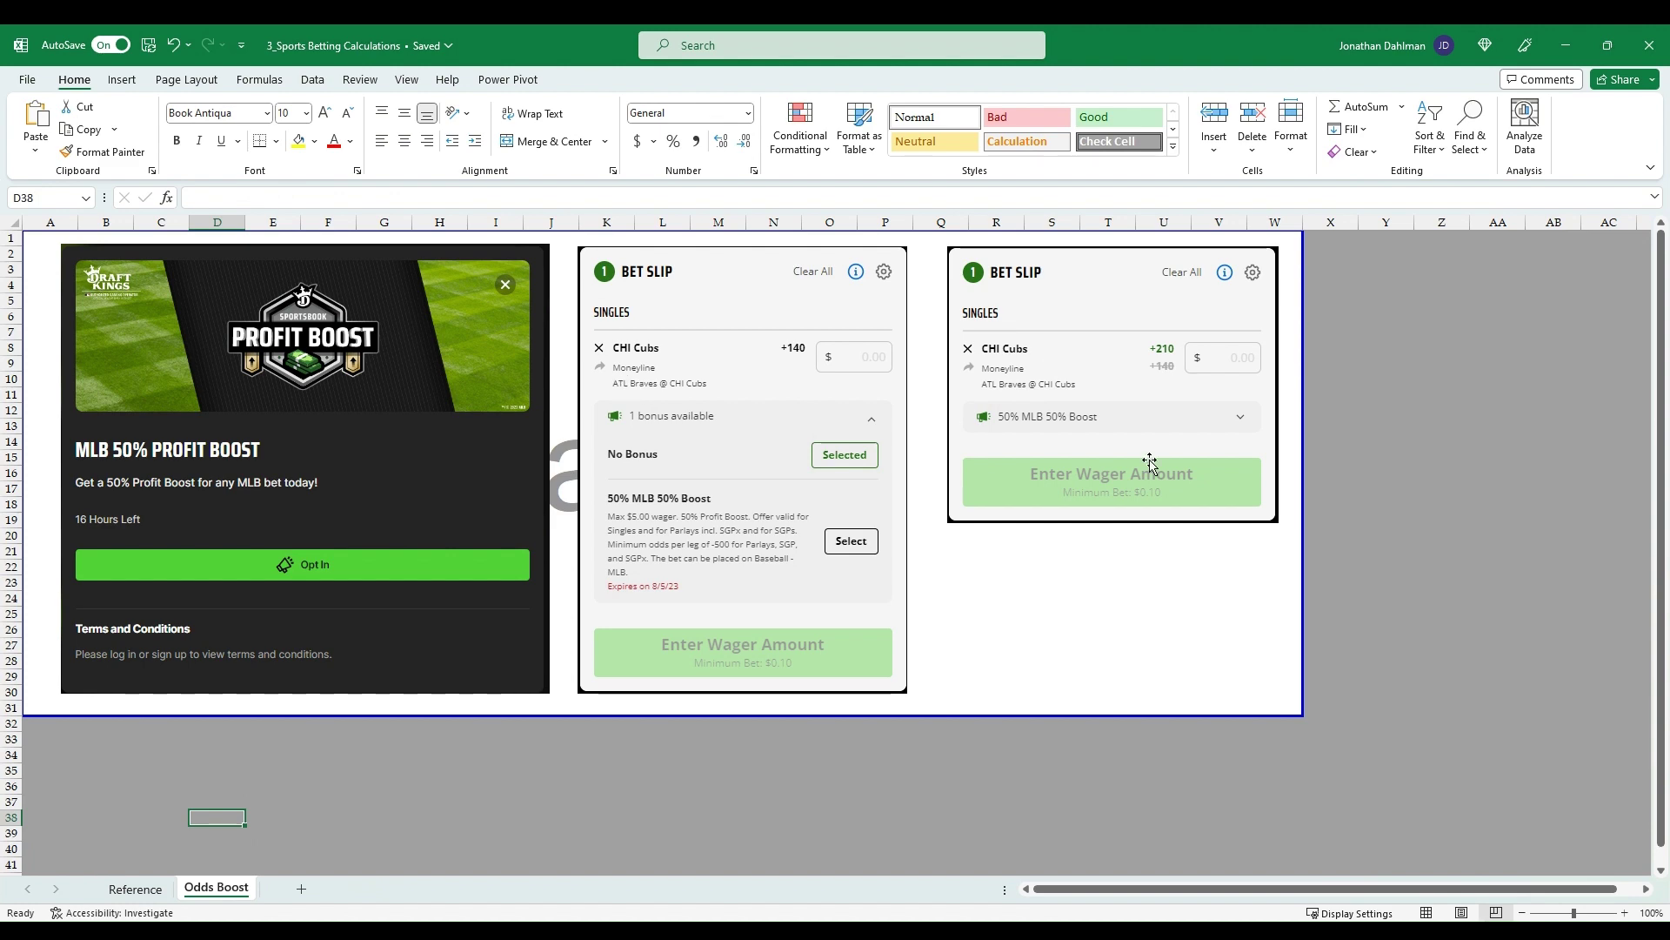
click(134, 888)
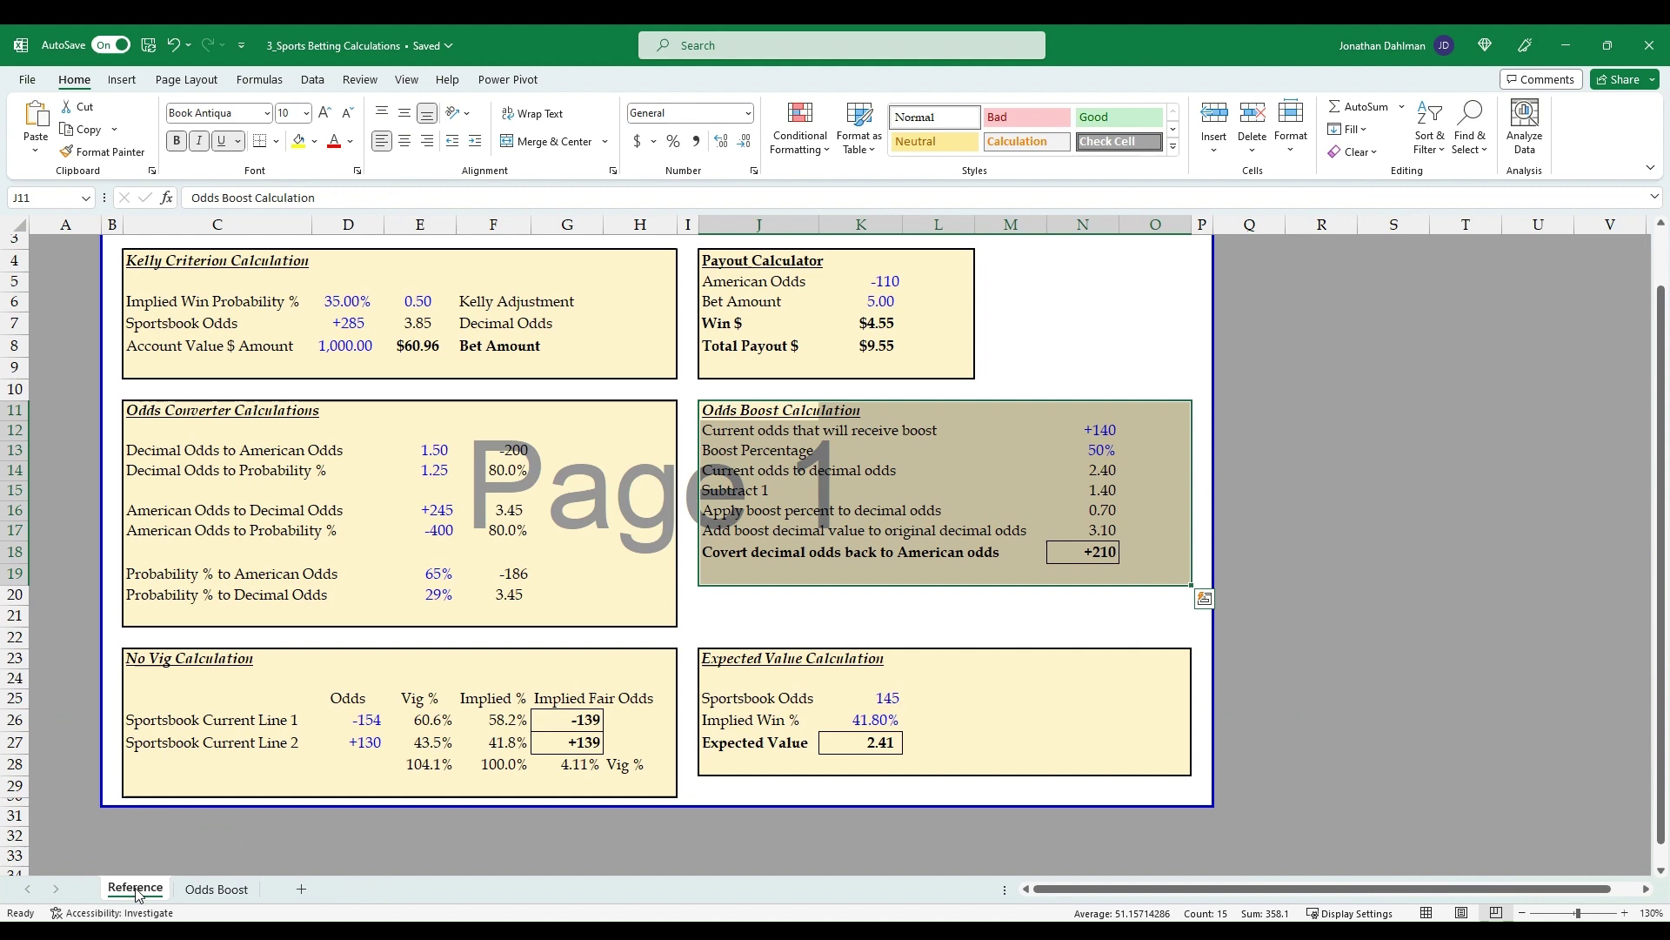
click(779, 532)
scroll(796, 527, up, 1)
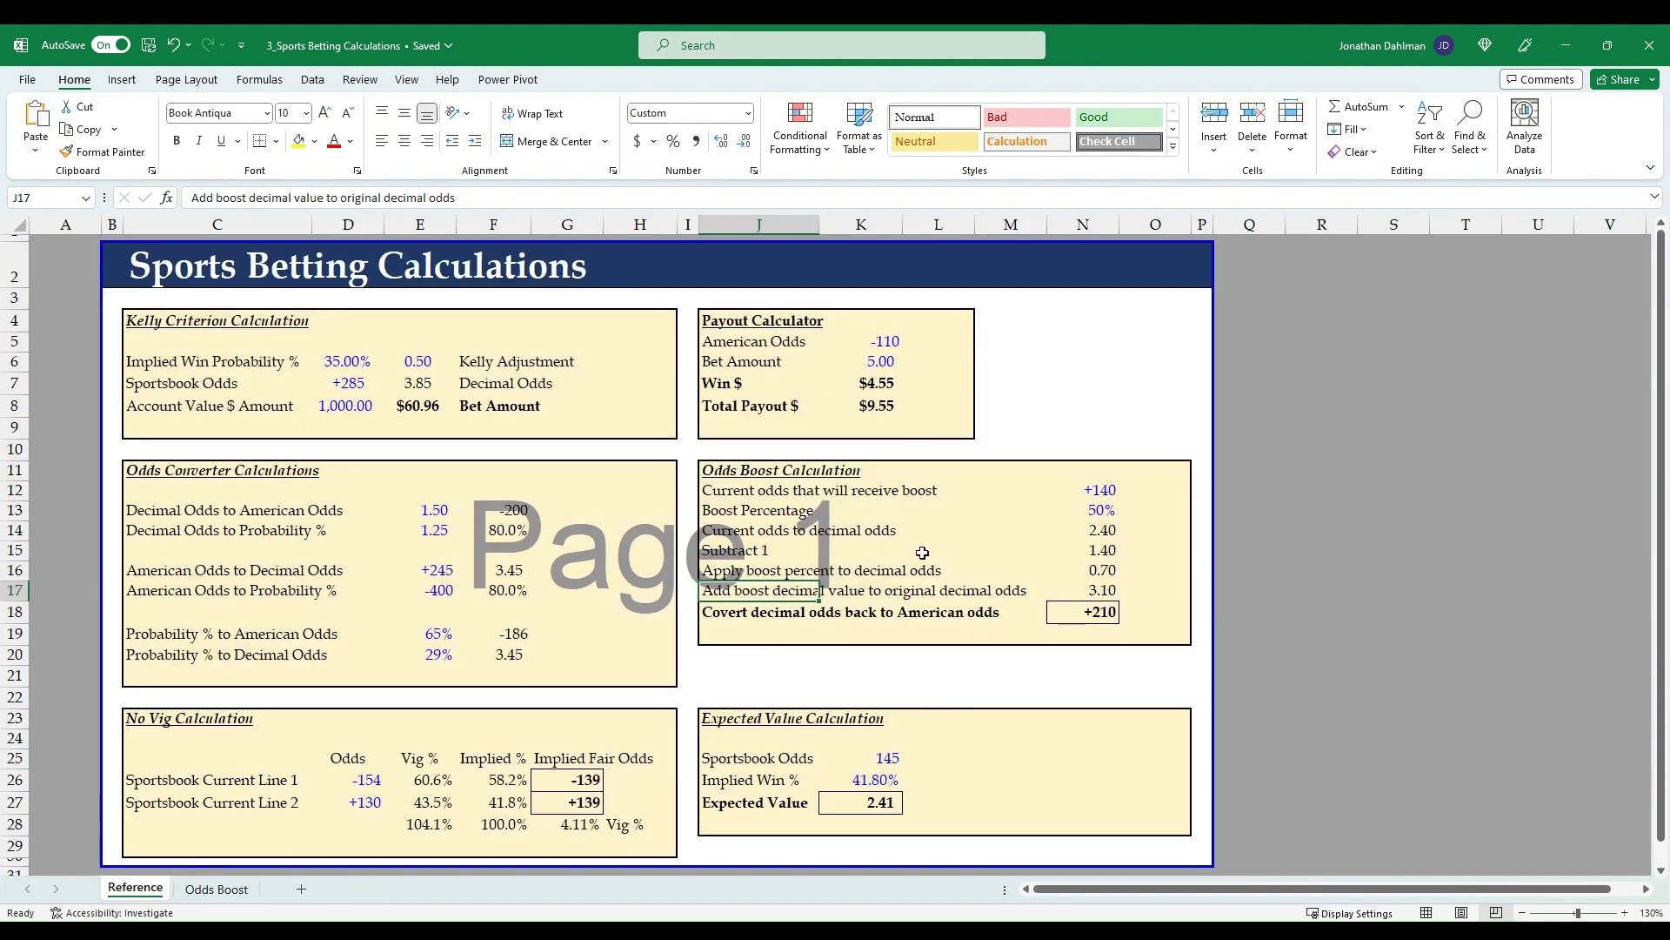